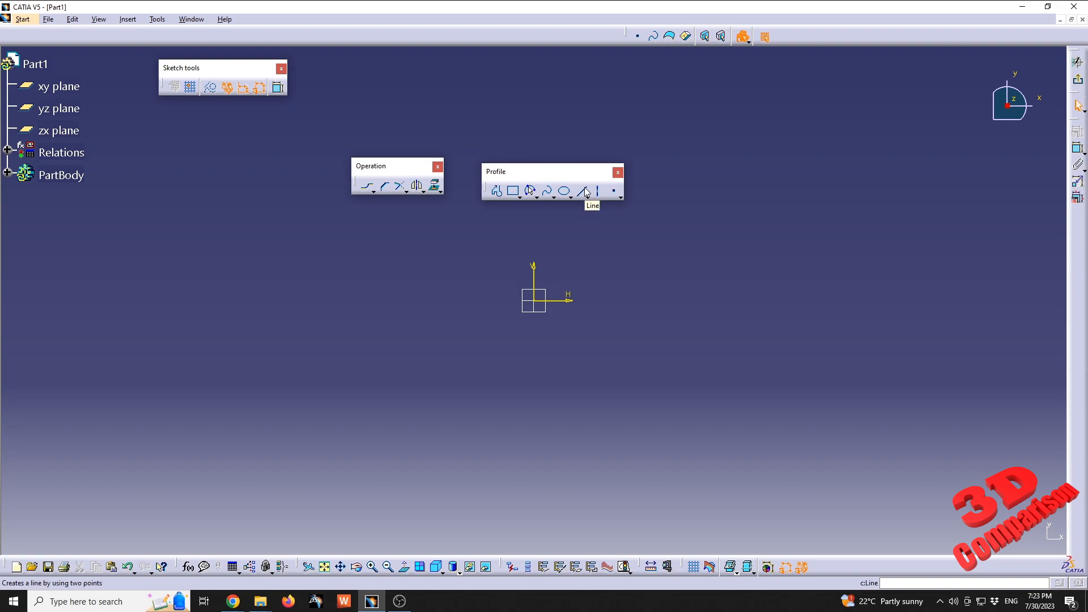
Step: Draw a line with symmetrical extension turned off, rising to the right from just beside the sketch origin
click(586, 192)
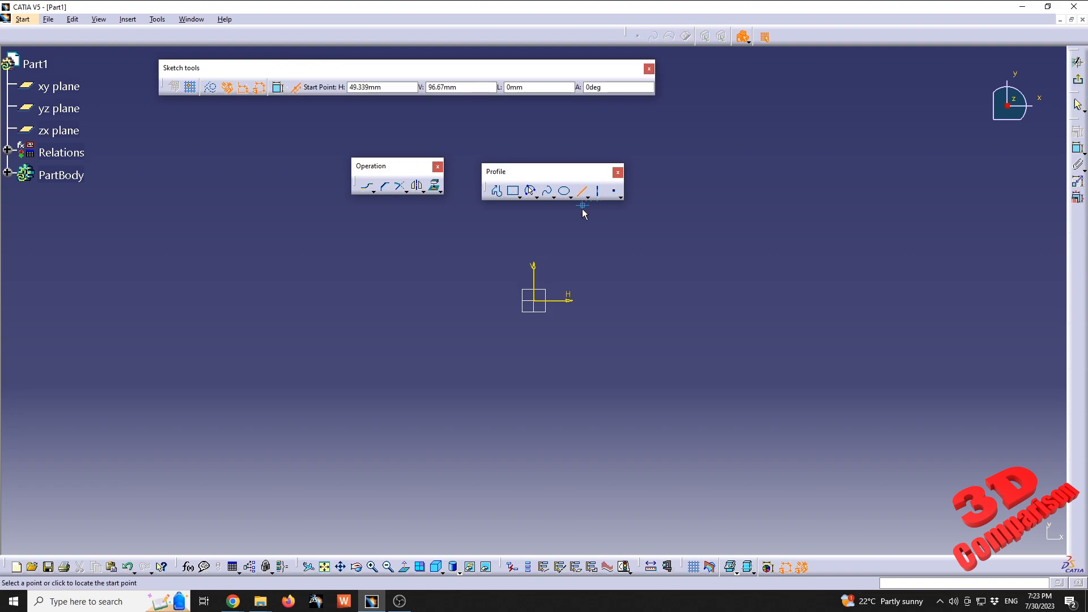
click(296, 87)
click(539, 300)
click(658, 244)
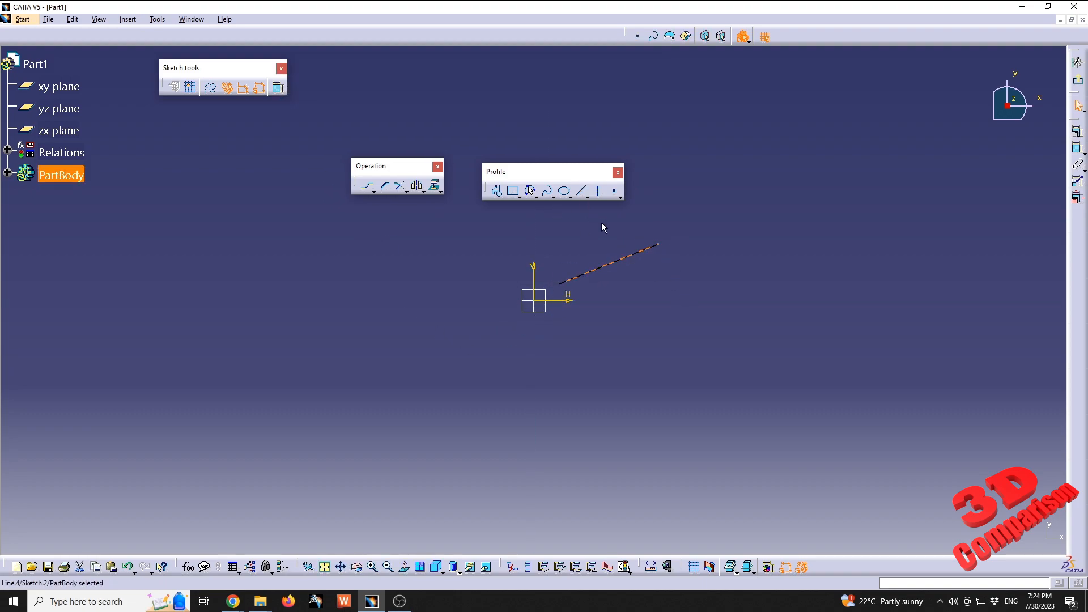
Step: Draw two more separate two-point lines, one descending at the upper right of the origin and one rising at the upper left
click(727, 197)
click(857, 265)
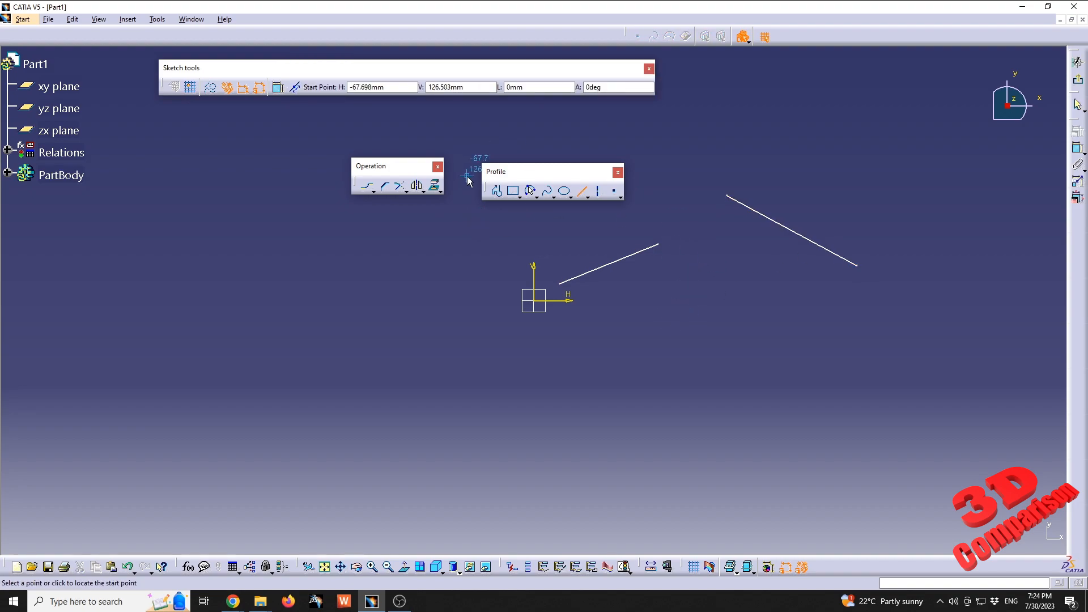
click(336, 254)
click(423, 209)
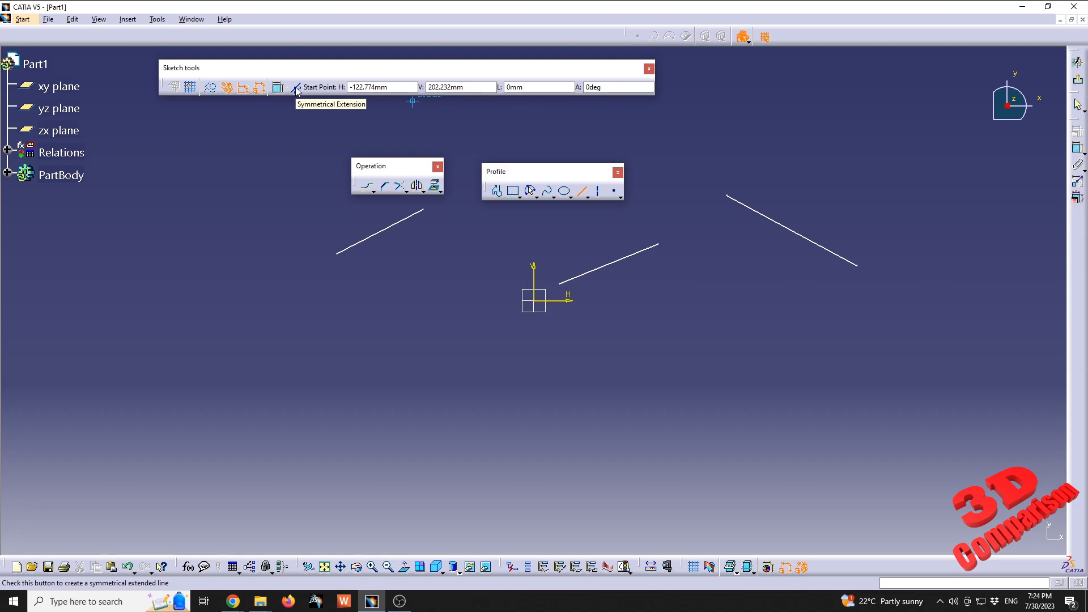
Step: Draw a slanted line at the lower left of the origin from its midpoint, using symmetrical extension
click(297, 89)
click(380, 403)
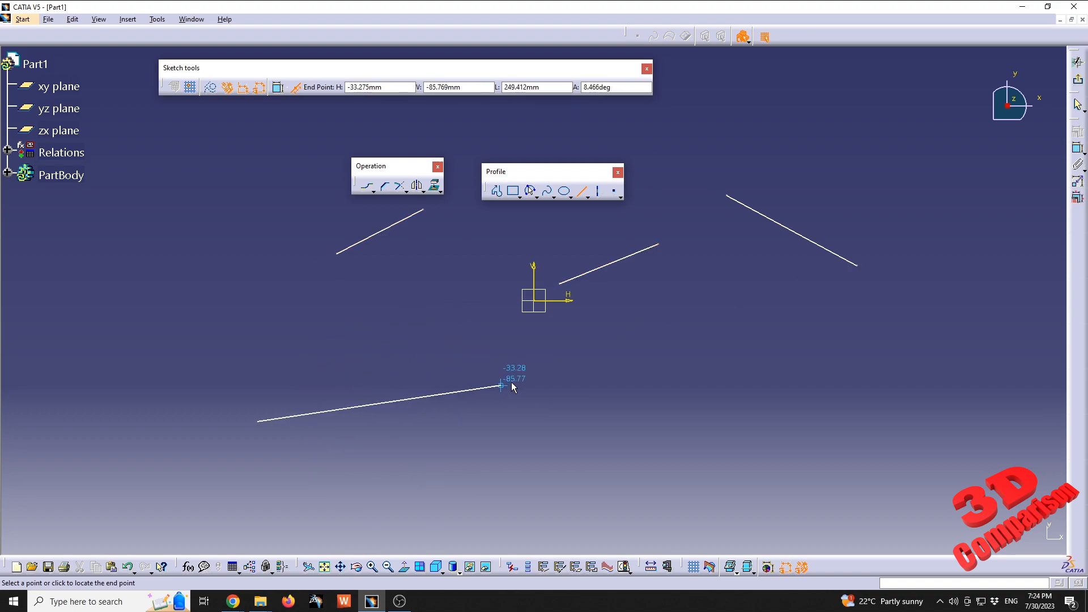
click(317, 353)
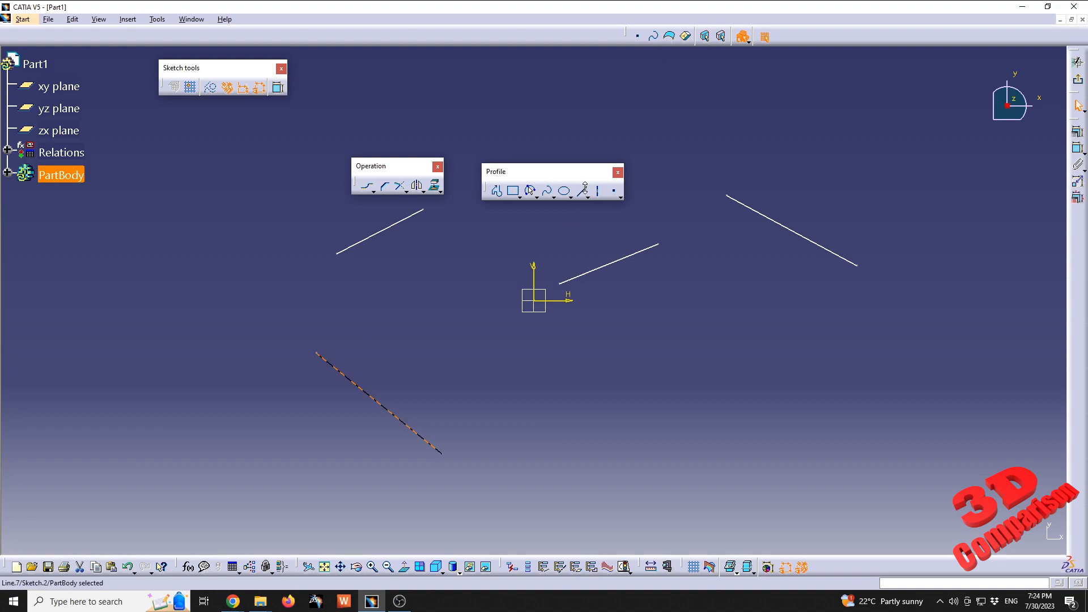
Step: Create a horizontal infinite line passing through the sketch origin
click(587, 196)
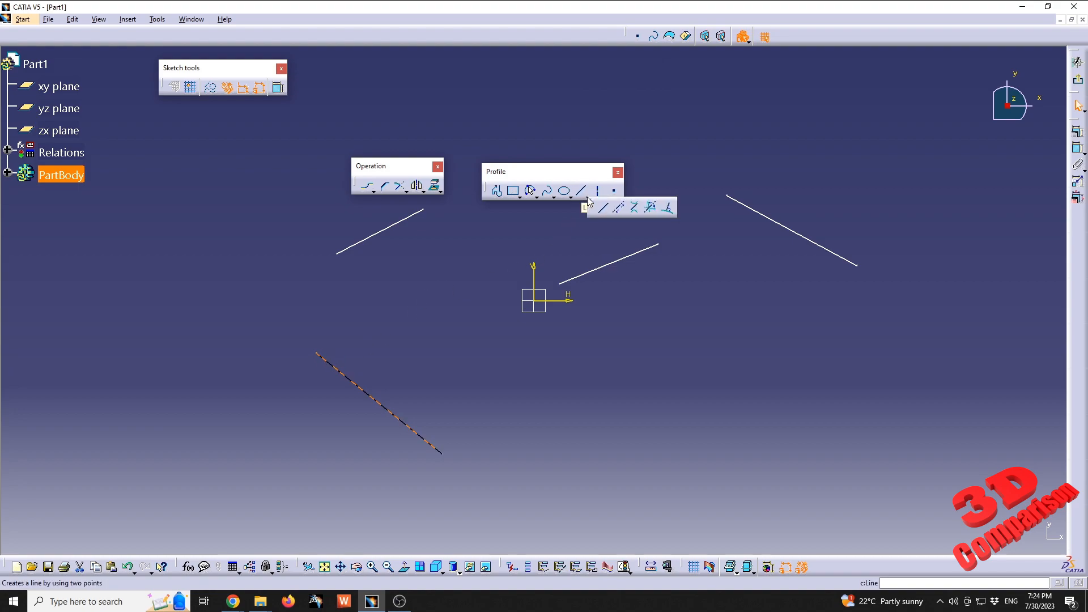
click(619, 206)
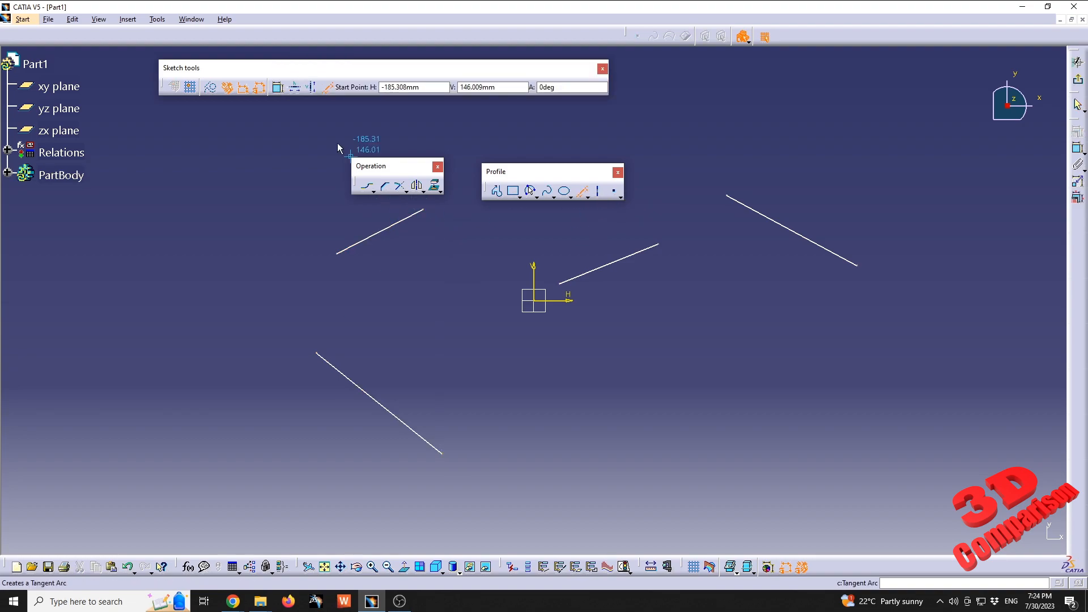
click(300, 93)
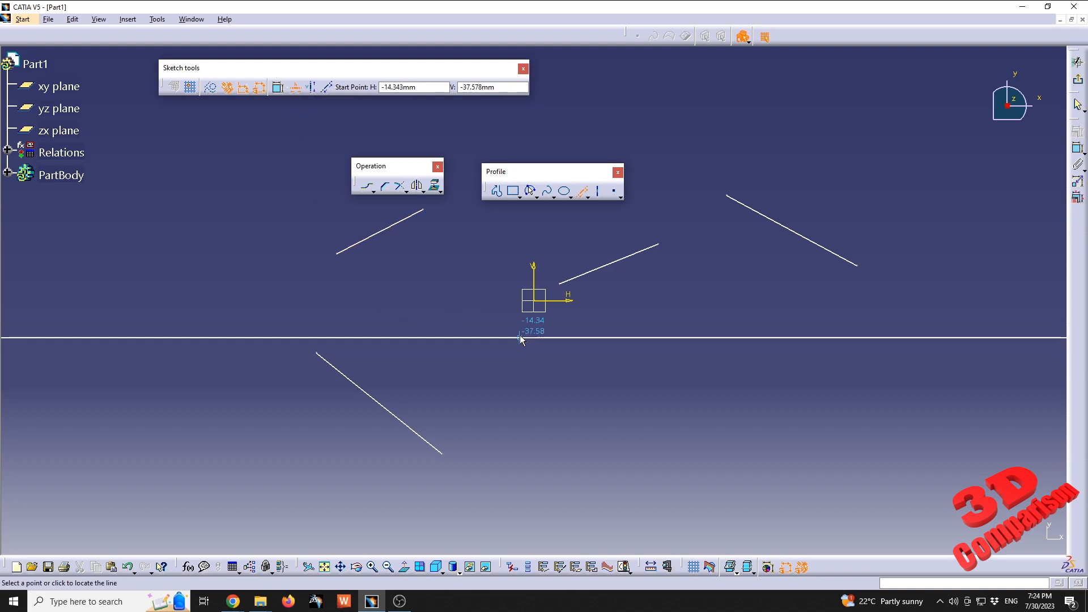
click(539, 307)
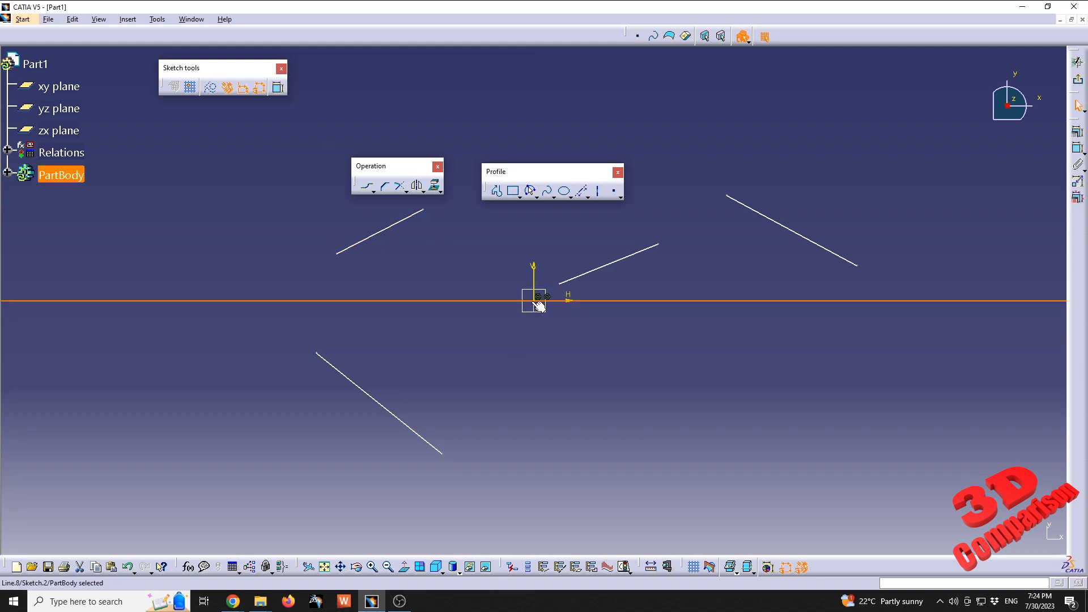
Step: Create a vertical infinite line left of the origin, beyond the short lines, crossing the horizontal infinite line
mouse_move(610, 268)
middle_down()
mouse_move(620, 282)
mouse_move(607, 426)
mouse_move(600, 318)
mouse_move(626, 515)
mouse_move(622, 306)
middle_up()
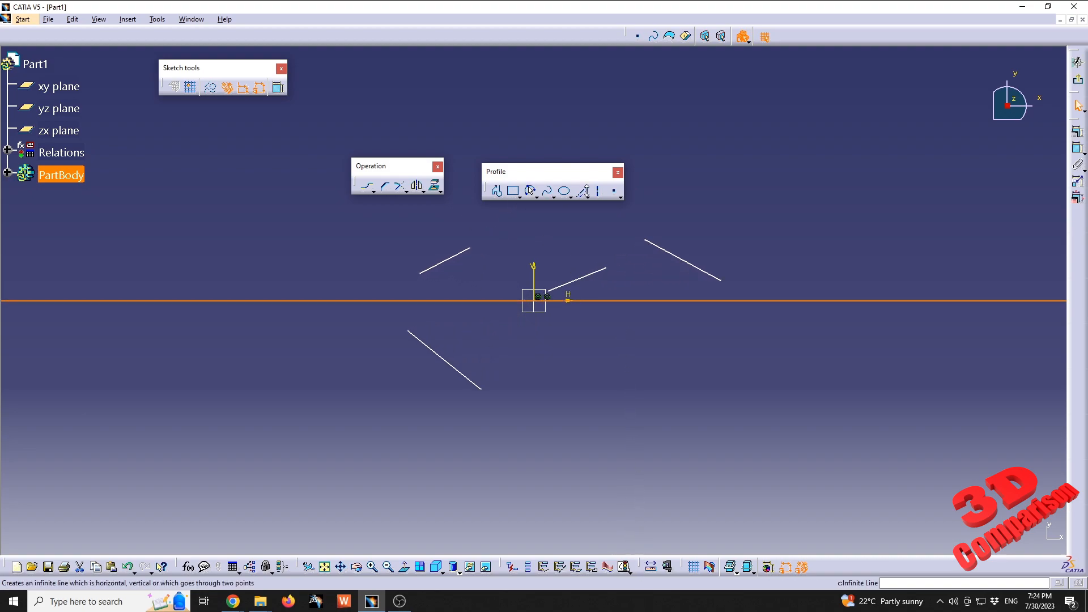
click(582, 190)
click(312, 88)
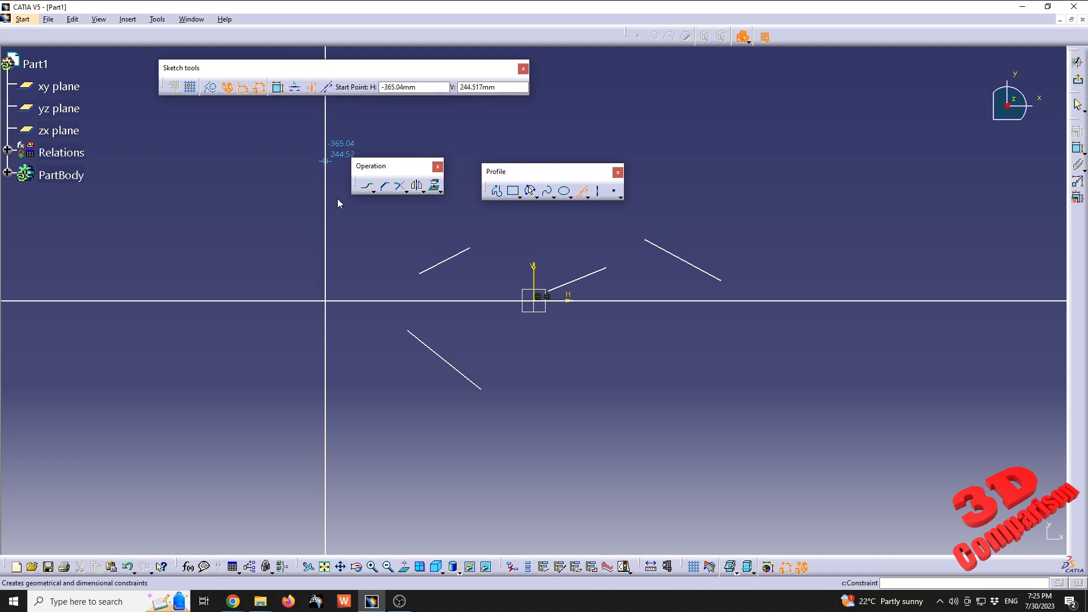
click(370, 299)
Step: Create an infinite line through two points: the upper end of the line near the origin and the nearest end of the upper-right line
mouse_move(524, 247)
middle_down()
mouse_move(587, 609)
mouse_move(590, 342)
mouse_move(578, 235)
mouse_move(588, 219)
mouse_move(610, 409)
mouse_move(664, 543)
mouse_move(594, 265)
middle_up()
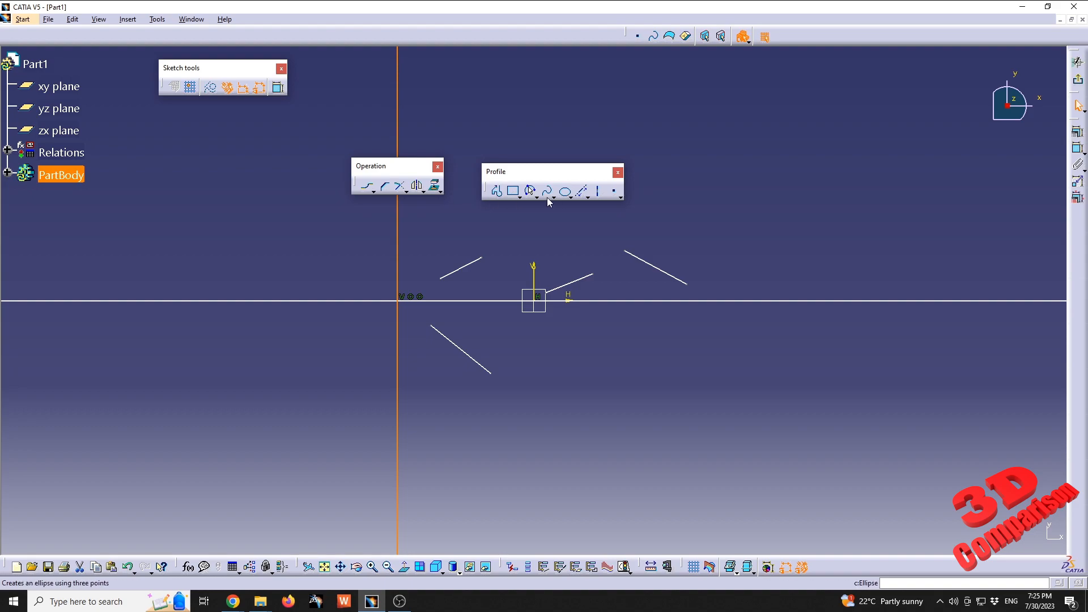
click(587, 197)
click(583, 191)
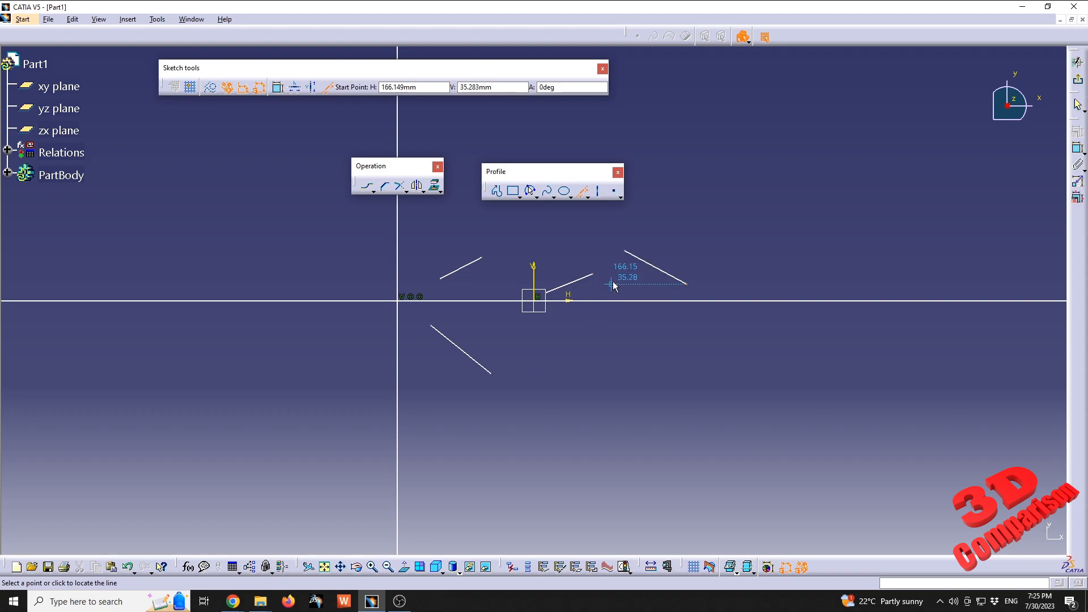
click(594, 271)
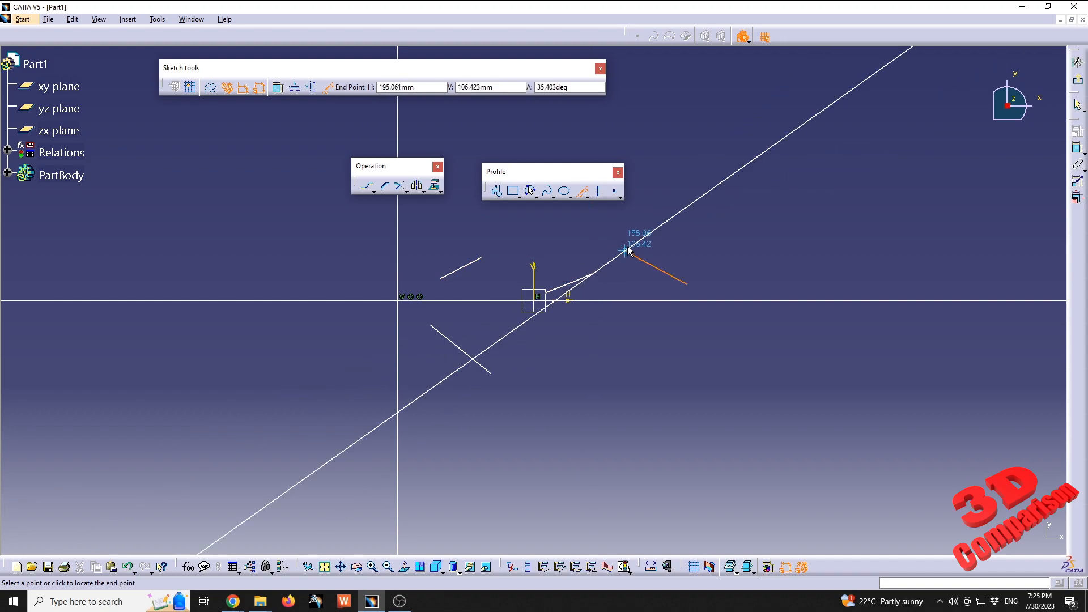
click(628, 250)
click(678, 149)
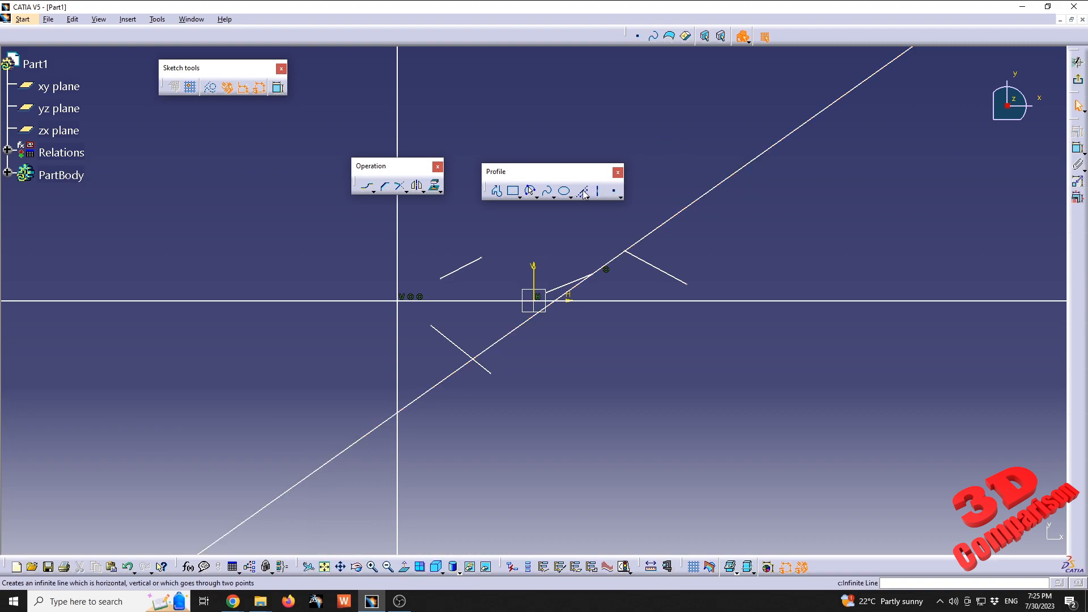
Step: Examine the full extent and endpoints of the three infinite lines
mouse_move(649, 151)
ctrl+middle_down()
mouse_move(711, 462)
mouse_move(646, 114)
mouse_move(724, 449)
mouse_move(663, 219)
mouse_move(659, 118)
mouse_move(648, 129)
ctrl+middle_up()
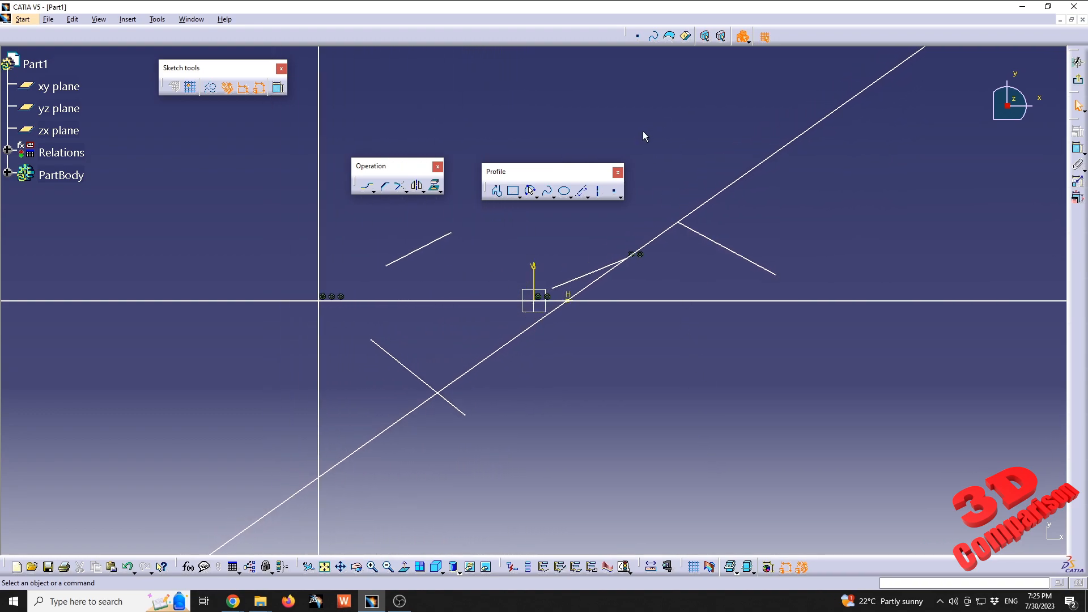
key(ctrl+z)
key(ctrl+z)
key(ctrl+z)
key(ctrl+z)
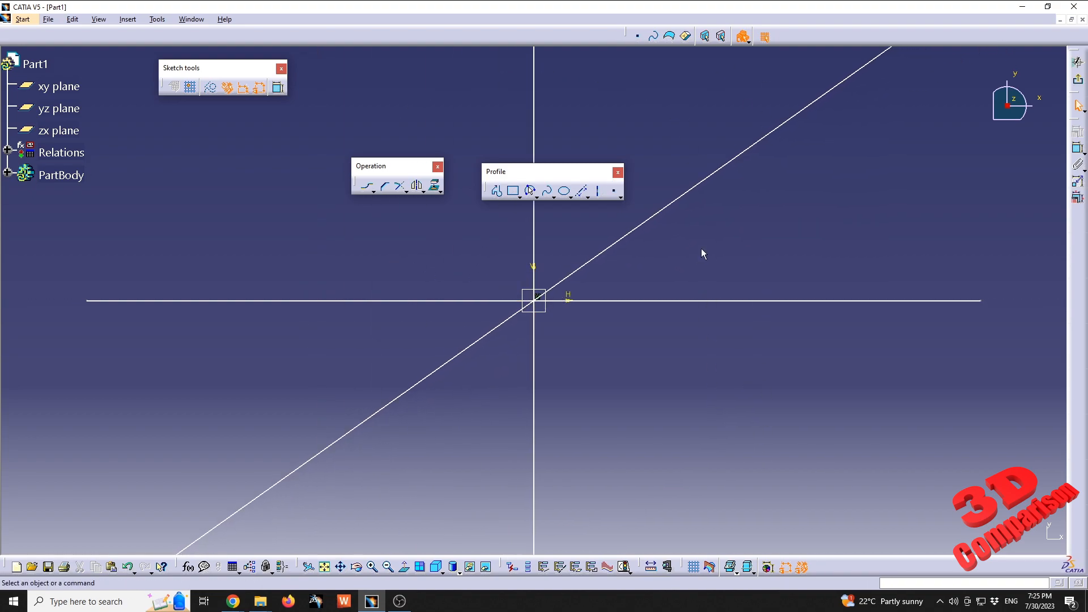
mouse_move(700, 182)
ctrl+middle_down()
mouse_move(714, 263)
mouse_move(702, 211)
mouse_move(714, 252)
ctrl+middle_up()
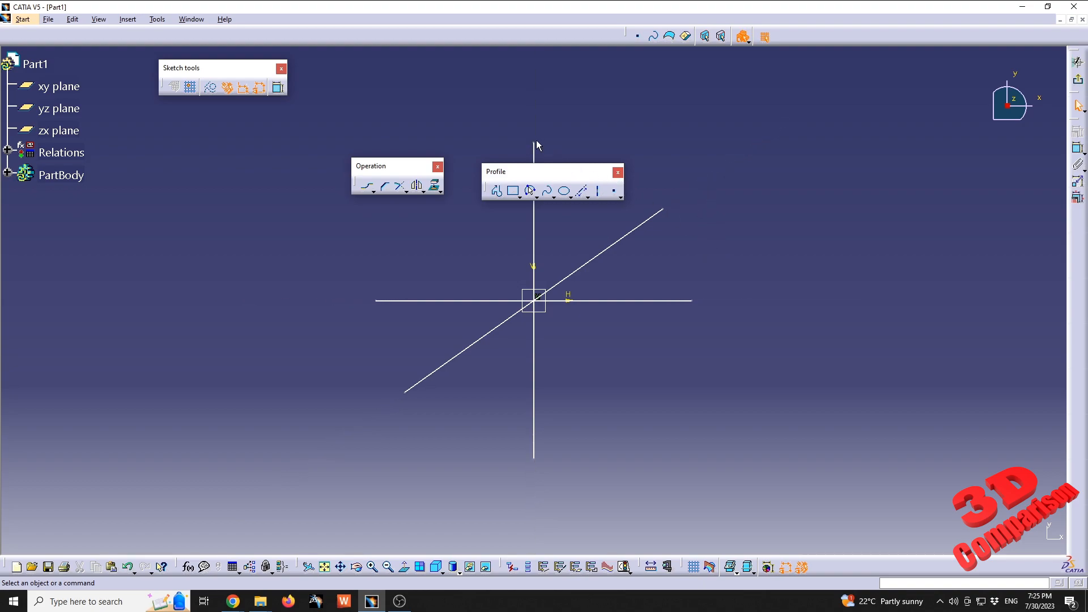
Step: Dimension the upper end of the vertical infinite line from the horizontal axis and set the distance to 1000000 mm
click(1078, 151)
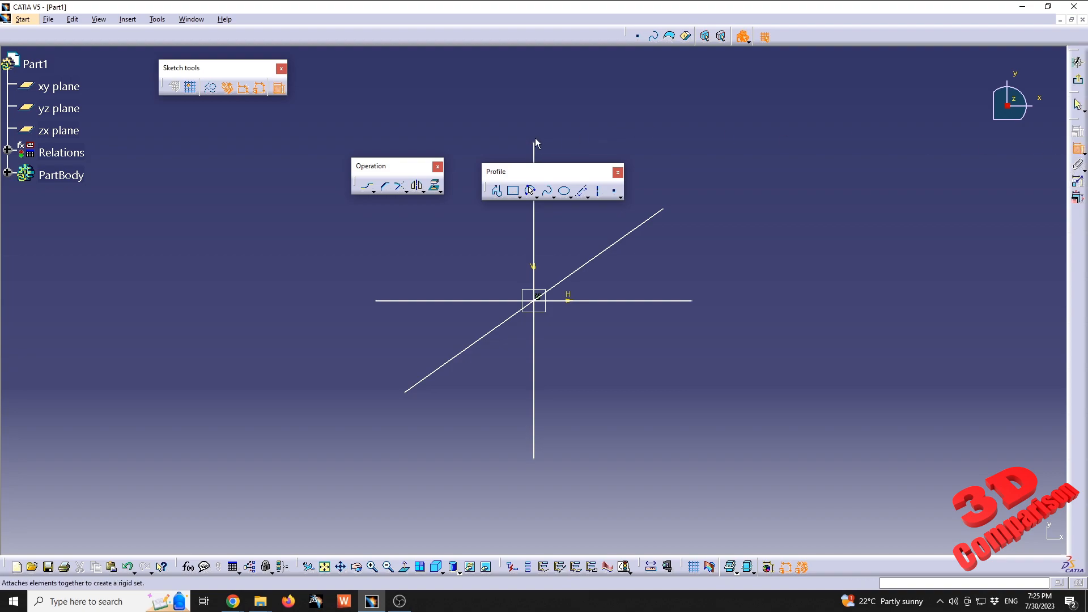
click(537, 145)
click(555, 300)
double_click(739, 201)
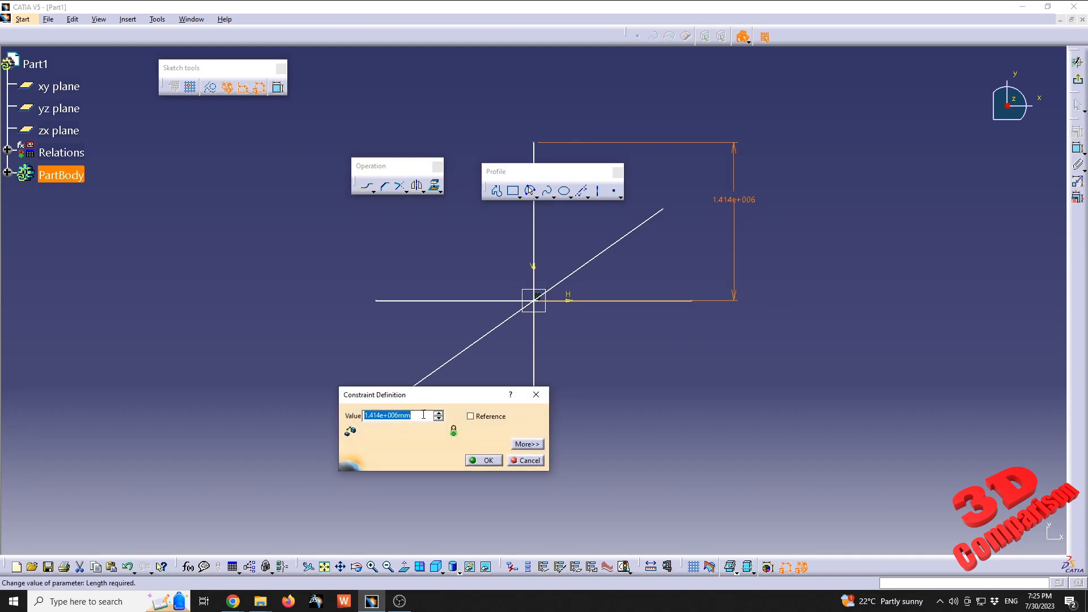
text(1000000)
key(Return)
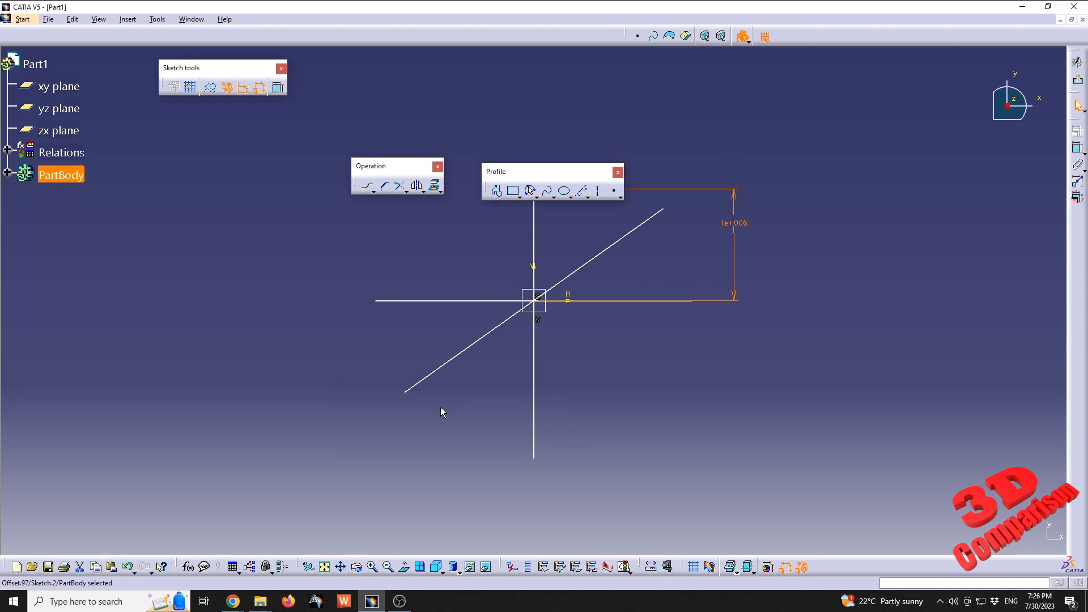
Step: Select the elements around the origin and fit the view to locate the short sketched lines
click(694, 344)
mouse_move(680, 233)
middle_down()
mouse_move(644, 301)
mouse_move(622, 282)
mouse_move(518, 284)
mouse_move(558, 260)
mouse_move(555, 402)
mouse_move(427, 473)
mouse_move(552, 360)
mouse_move(549, 233)
mouse_move(519, 320)
middle_up()
drag(519, 320, 652, 422)
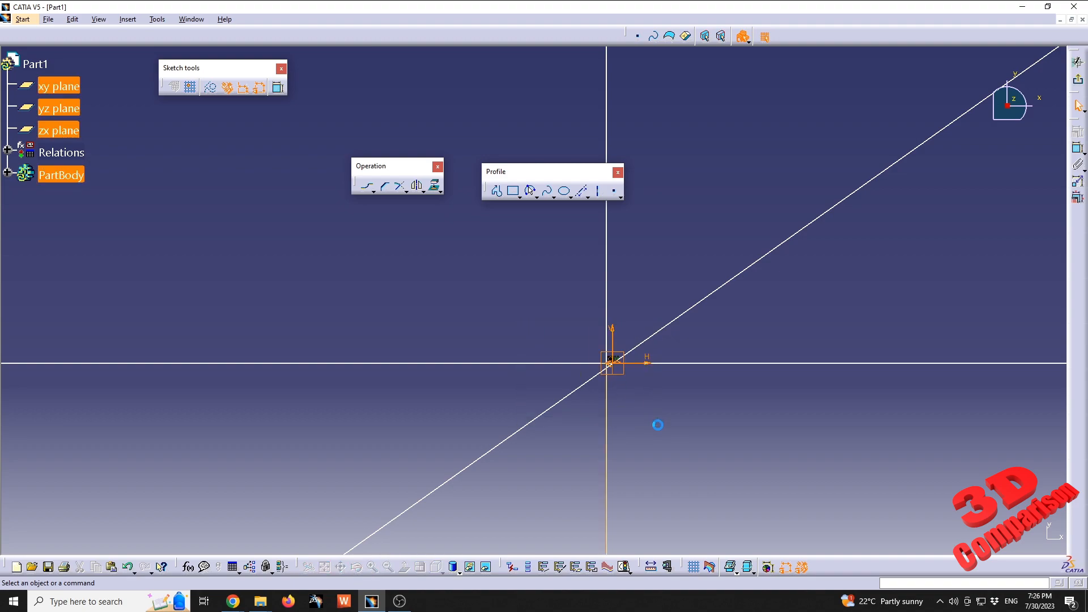
click(657, 348)
mouse_move(657, 348)
middle_down()
mouse_move(644, 406)
mouse_move(619, 316)
mouse_move(544, 284)
middle_up()
drag(535, 376, 713, 464)
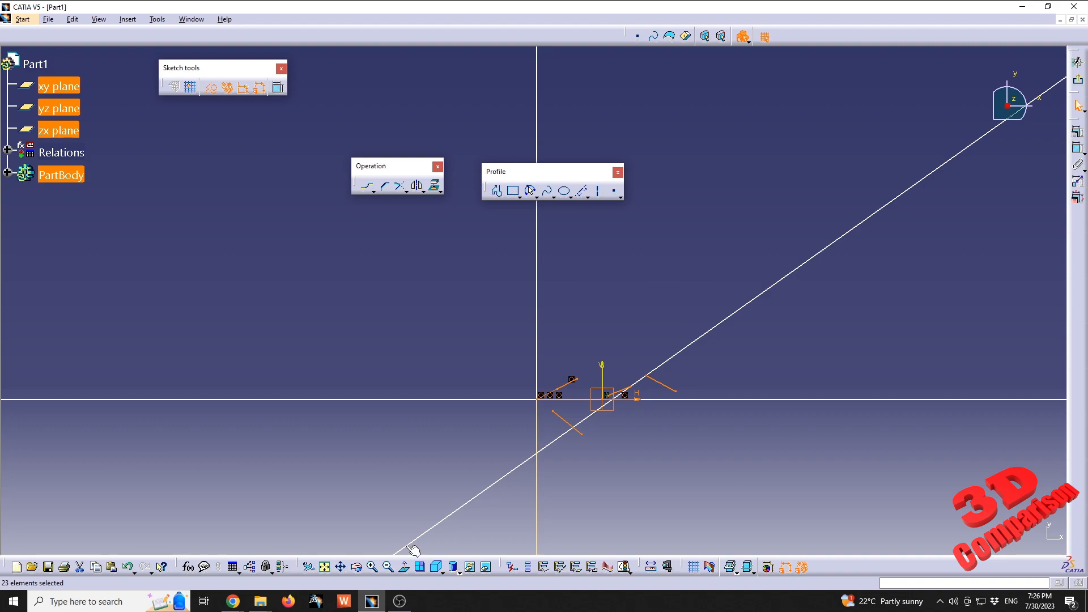
click(327, 572)
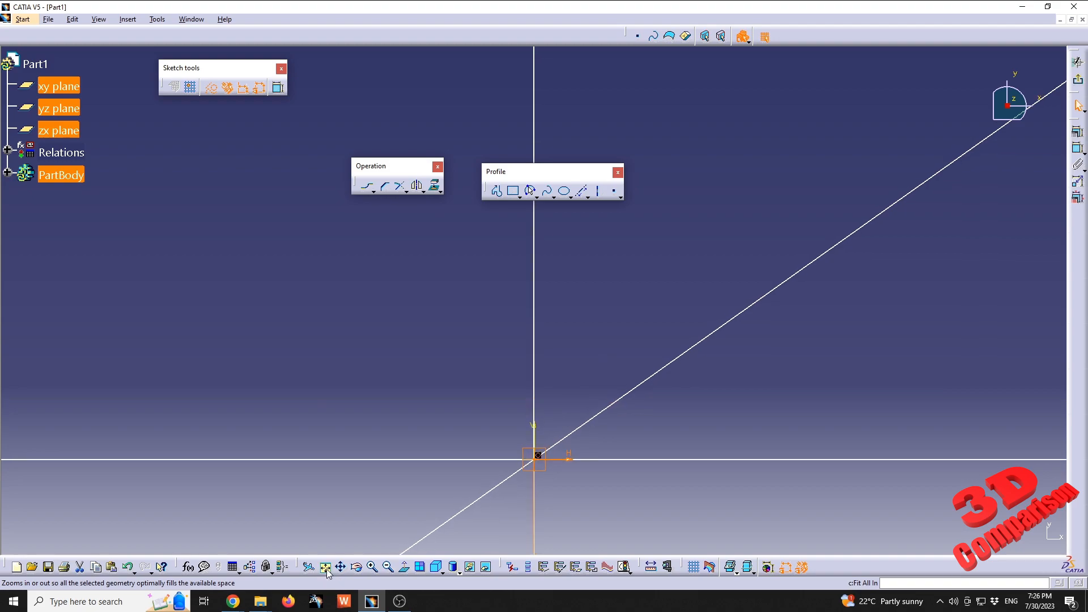
mouse_move(636, 413)
middle_down()
mouse_move(586, 194)
mouse_move(603, 328)
mouse_move(624, 238)
mouse_move(598, 396)
mouse_move(606, 374)
middle_up()
click(579, 449)
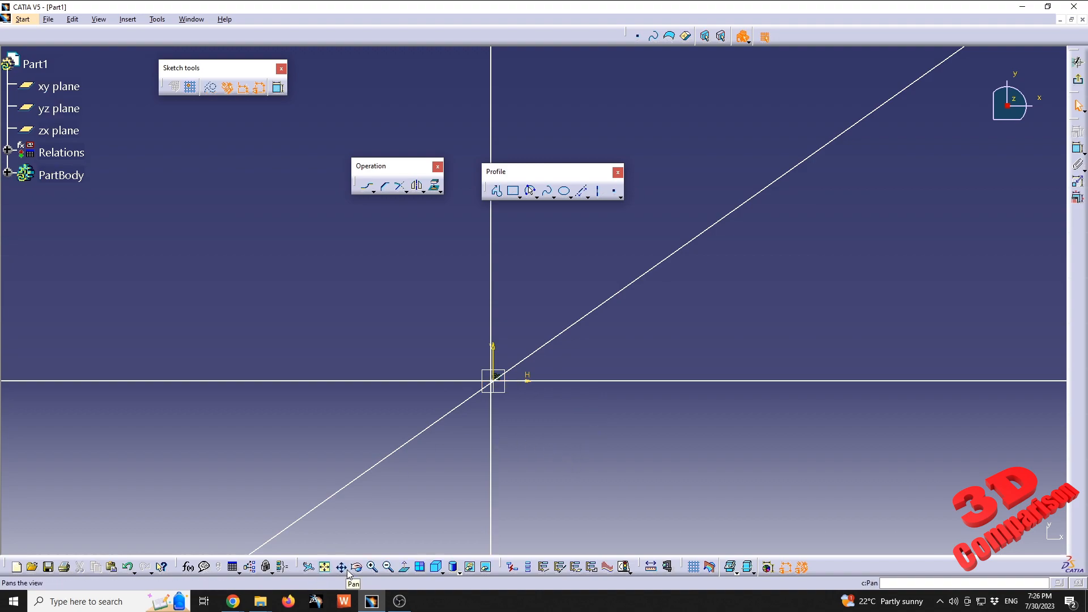
click(389, 567)
drag(392, 569, 392, 569)
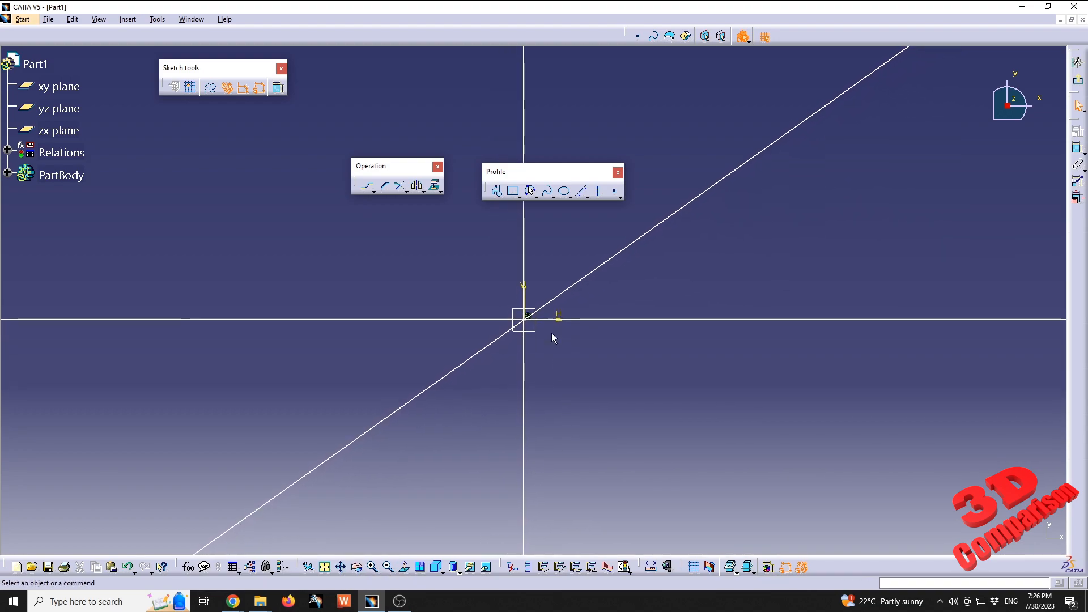
Step: Expand the geometry of Sketch.2 and reframe the view on Line.7 to bring the short lines back into sight
click(7, 173)
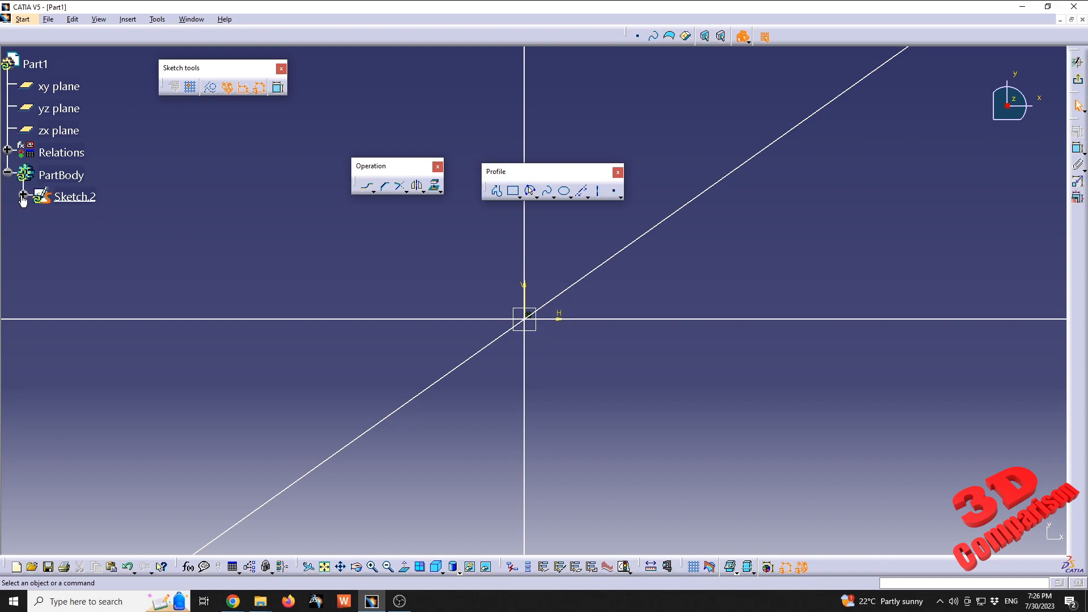
click(22, 196)
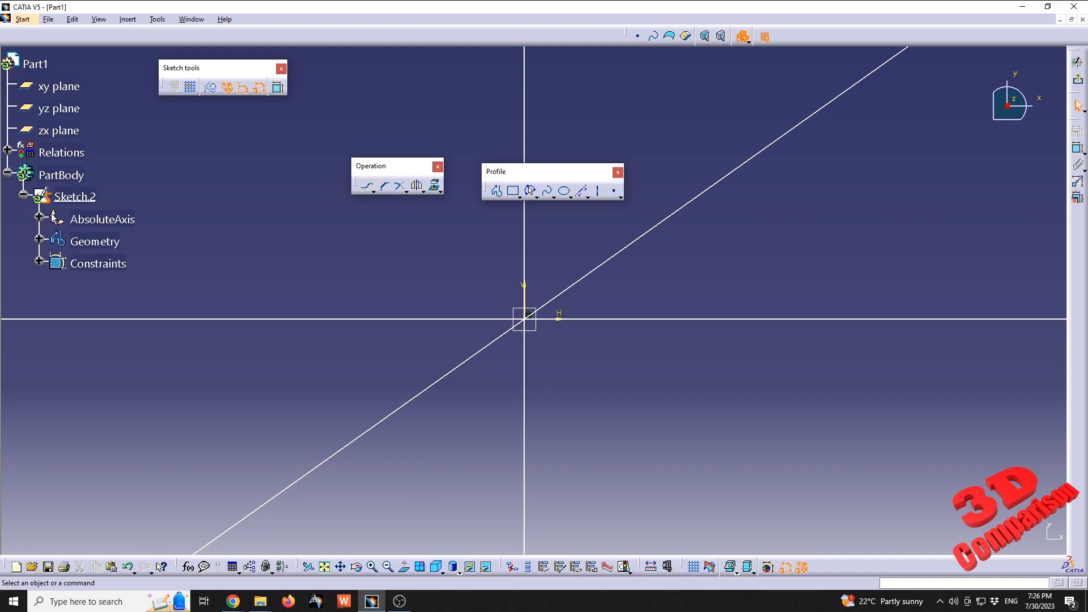
click(40, 241)
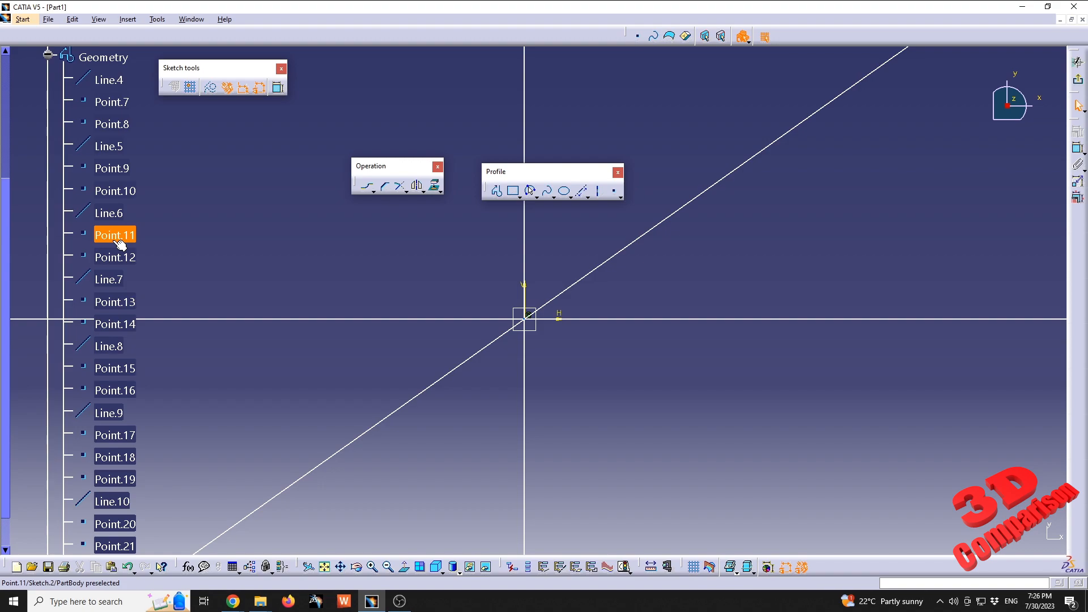
click(109, 278)
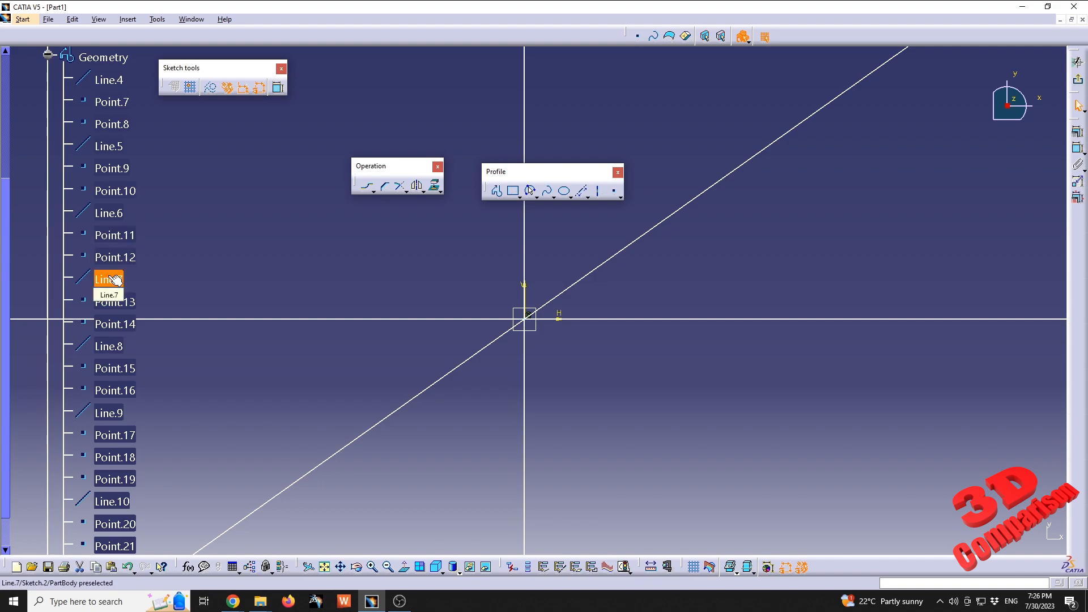
right_click(115, 279)
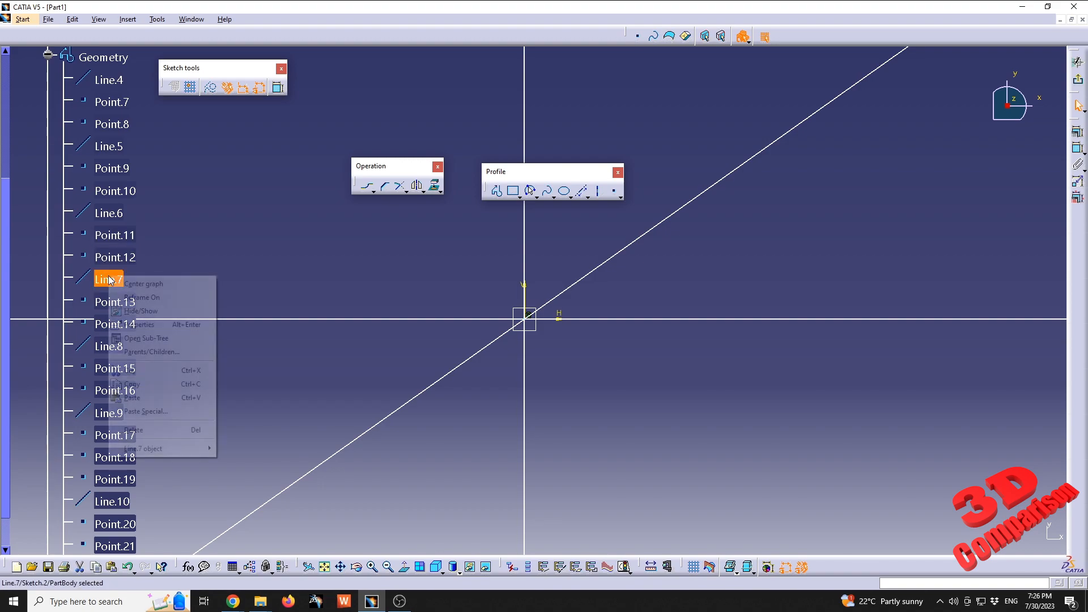
click(145, 298)
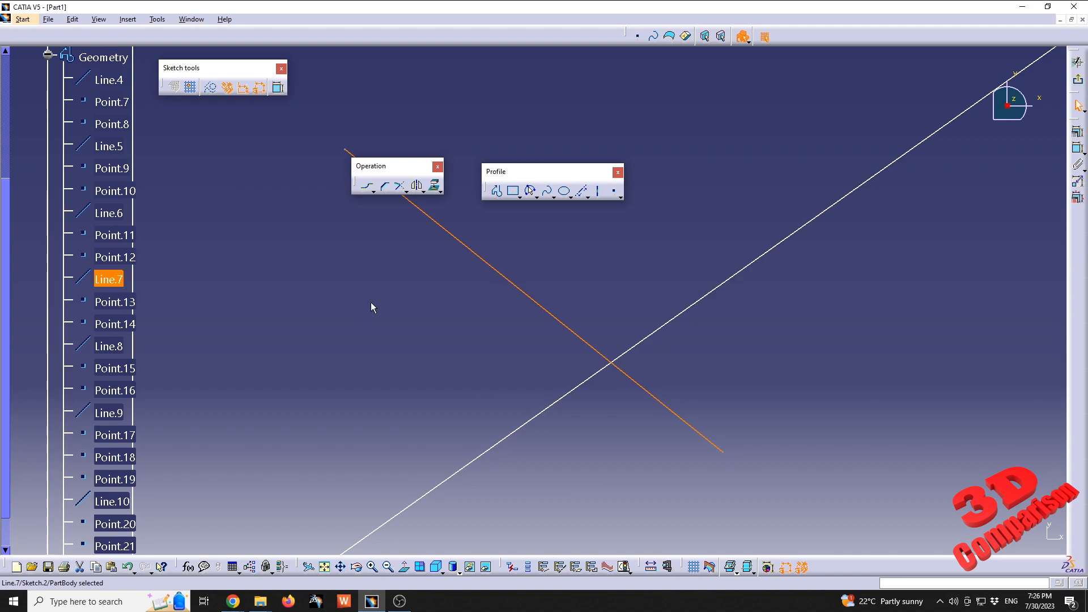
mouse_move(433, 233)
middle_down()
mouse_move(518, 272)
mouse_move(527, 318)
mouse_move(501, 328)
mouse_move(491, 284)
mouse_move(516, 401)
mouse_move(510, 278)
mouse_move(544, 422)
mouse_move(547, 351)
mouse_move(573, 468)
mouse_move(600, 280)
mouse_move(573, 382)
mouse_move(553, 270)
middle_up()
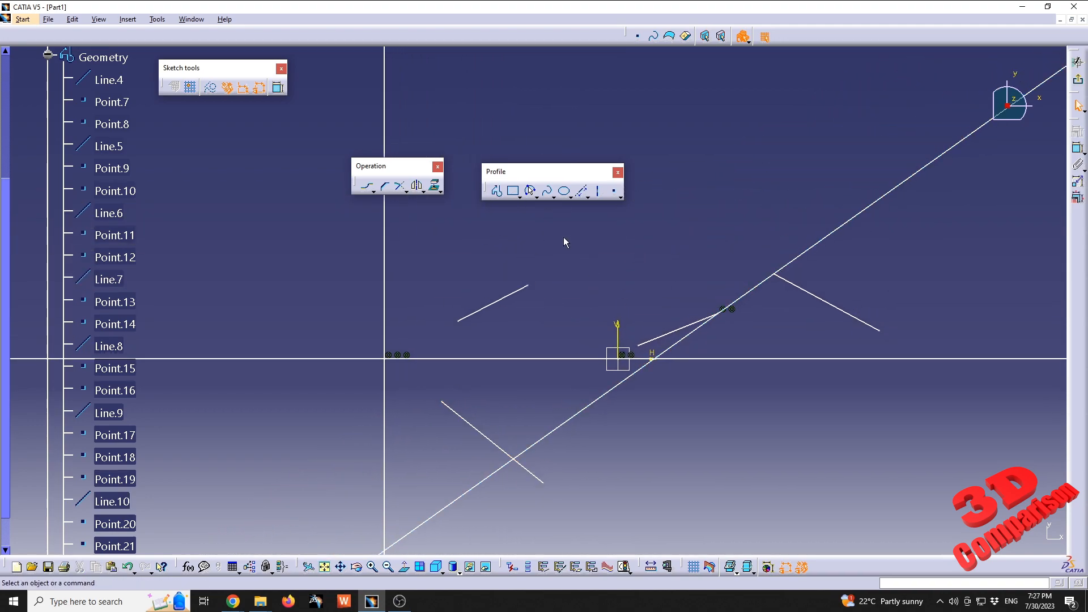
click(589, 197)
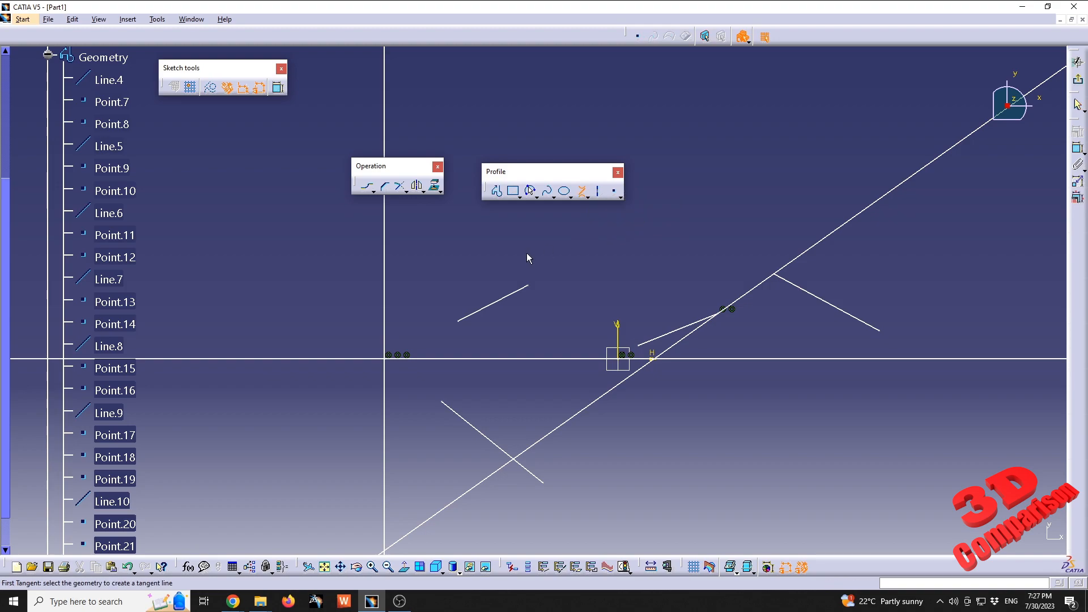
middle_drag(526, 249, 505, 293)
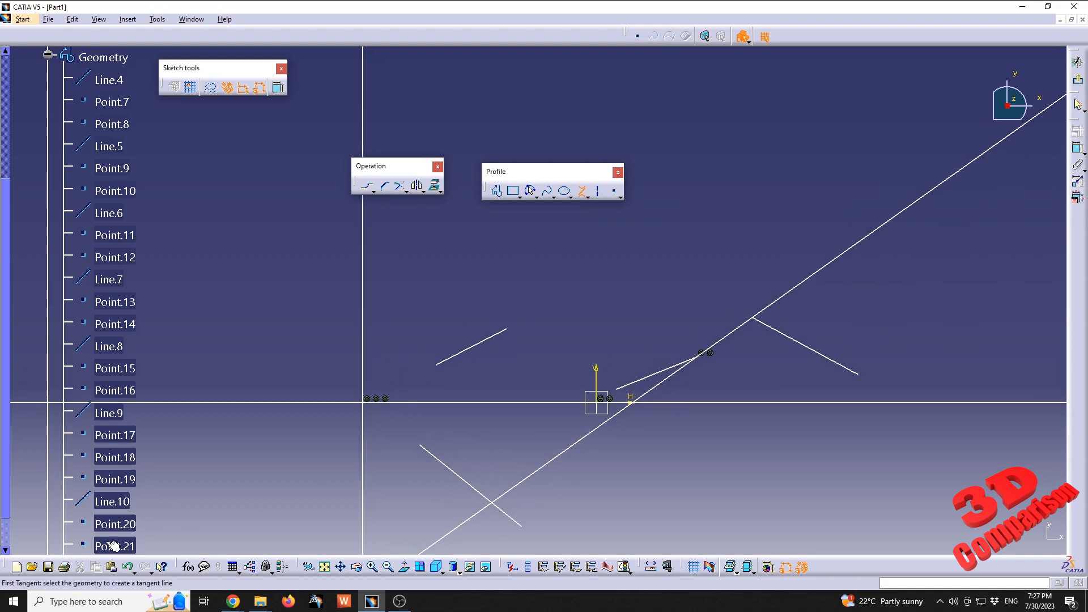
click(582, 194)
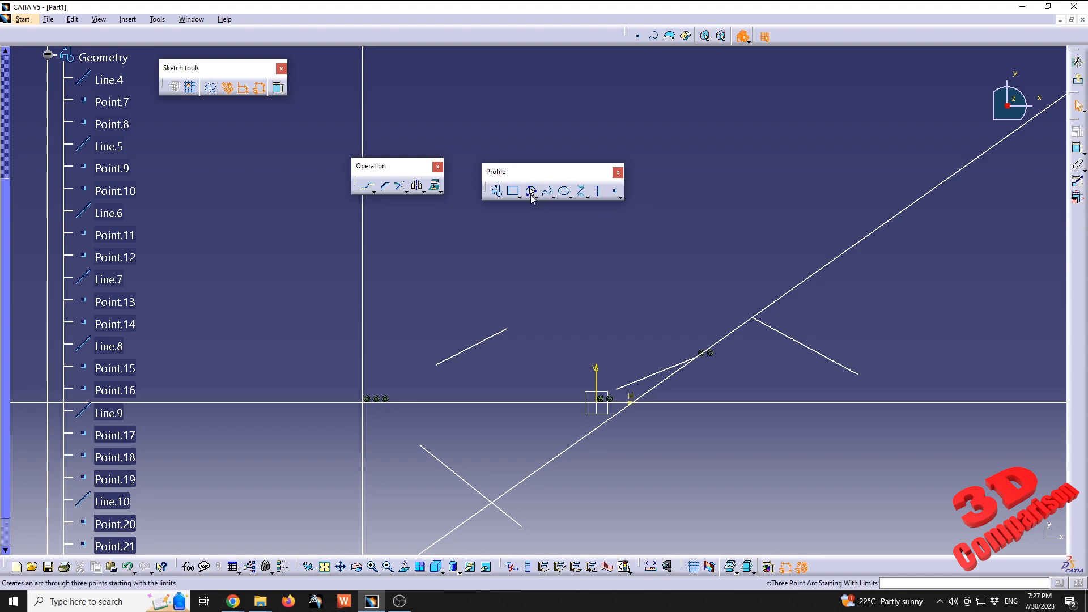
Step: Draw two circles above the origin, the first with a radius of about 32 mm and the second about 20 mm
click(535, 196)
click(554, 208)
click(459, 227)
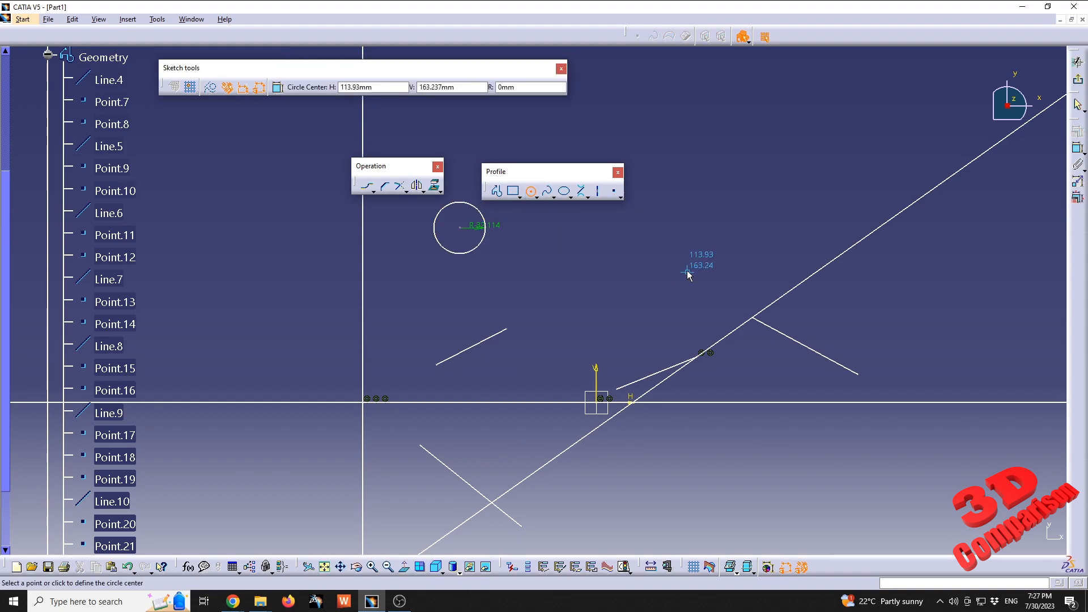
click(666, 264)
click(677, 252)
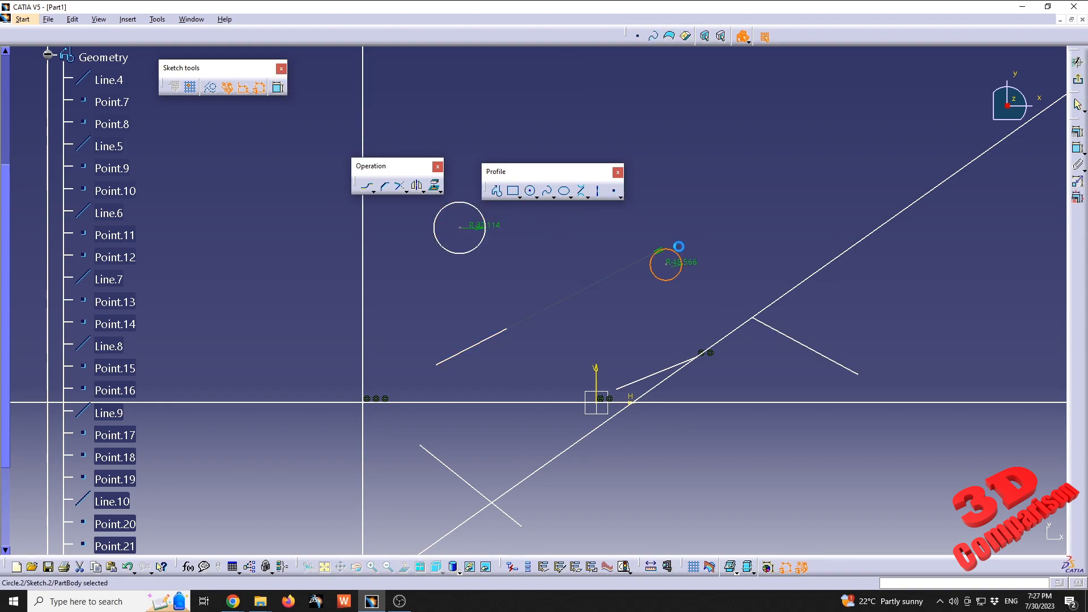
Step: Create a bi-tangent line joining the lower sides of the two circles
click(582, 191)
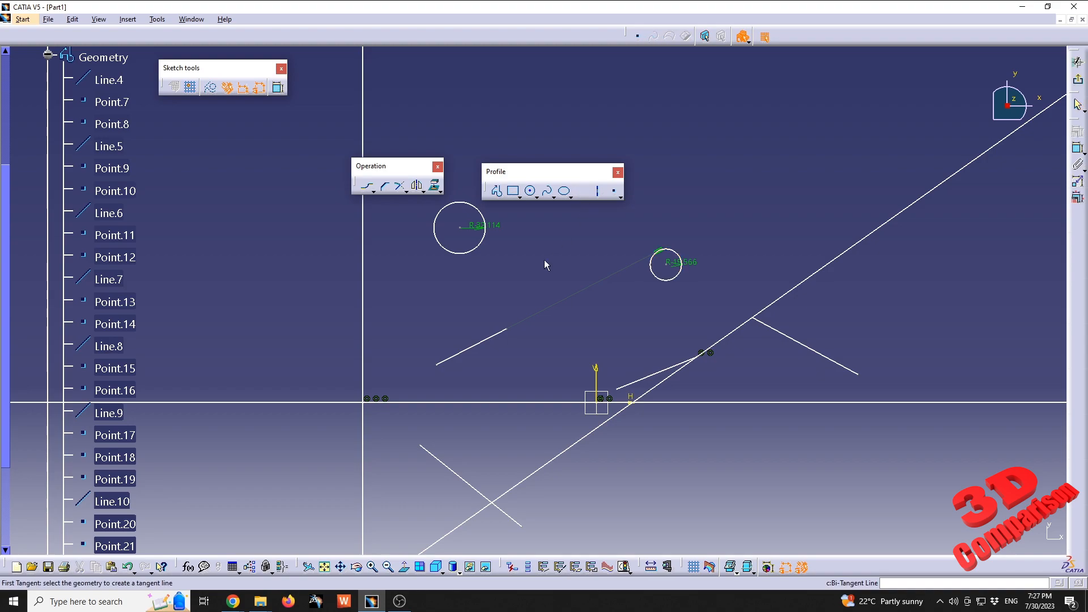
click(484, 248)
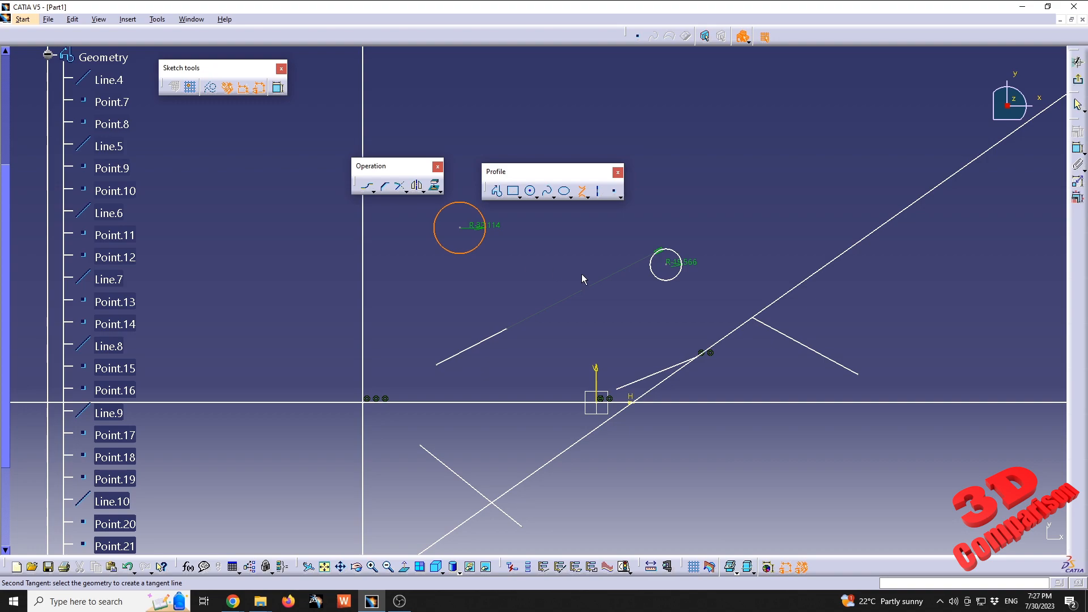
click(659, 264)
drag(510, 237, 499, 258)
middle_drag(675, 203, 634, 266)
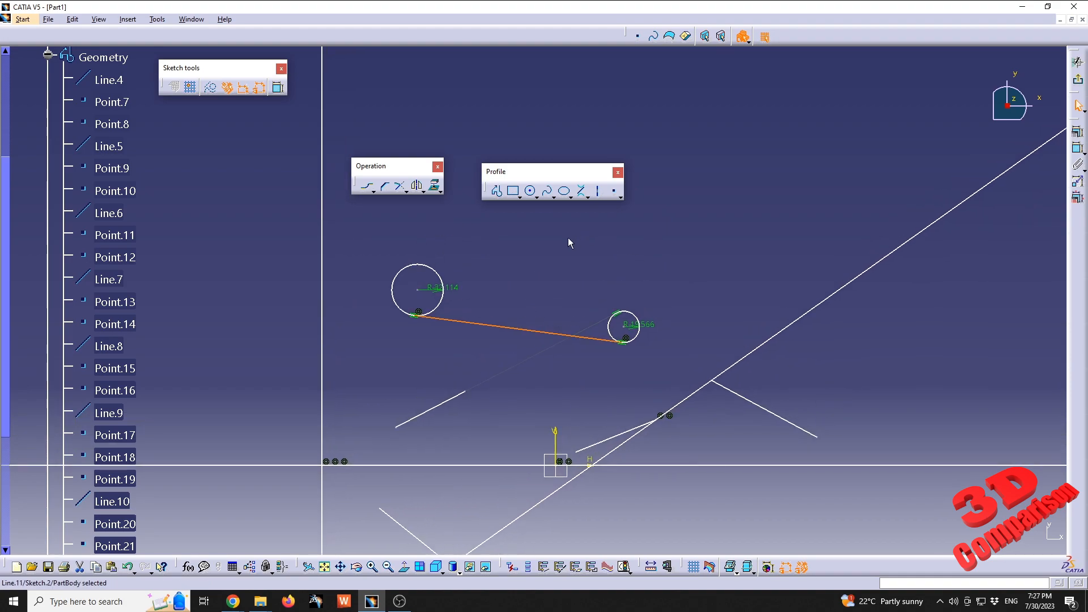
Step: Draw a three-point arc starting with limits above the larger circle, open at the top, with a radius of about 42 mm
click(538, 198)
click(634, 205)
middle_drag(496, 245, 477, 290)
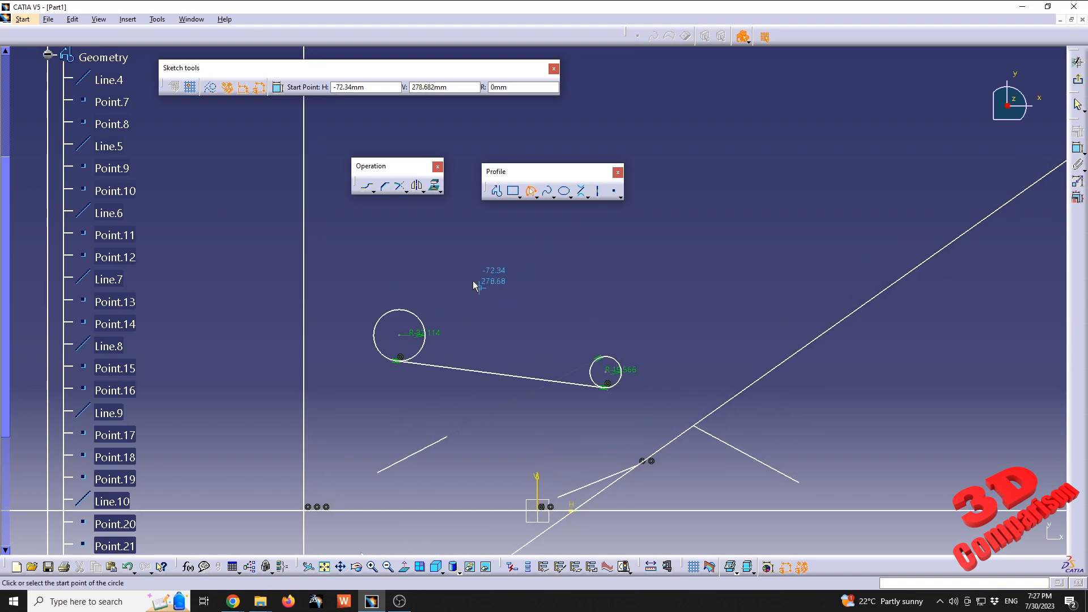
click(418, 263)
click(478, 232)
click(480, 271)
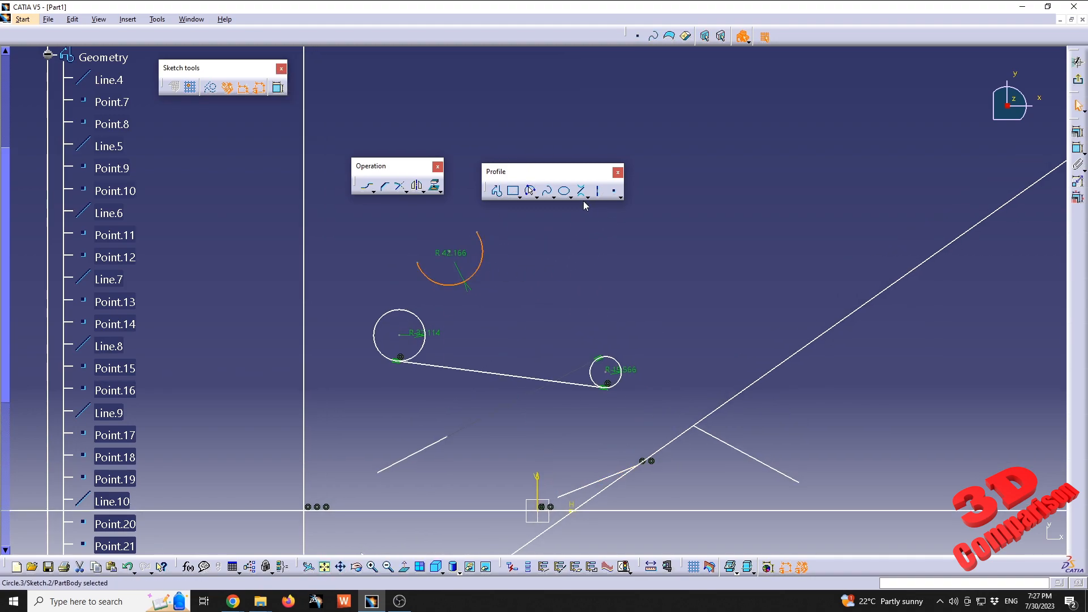
Step: Draw a second three-point arc starting with limits above the smaller circle, with a radius of about 31 mm
click(531, 191)
click(596, 298)
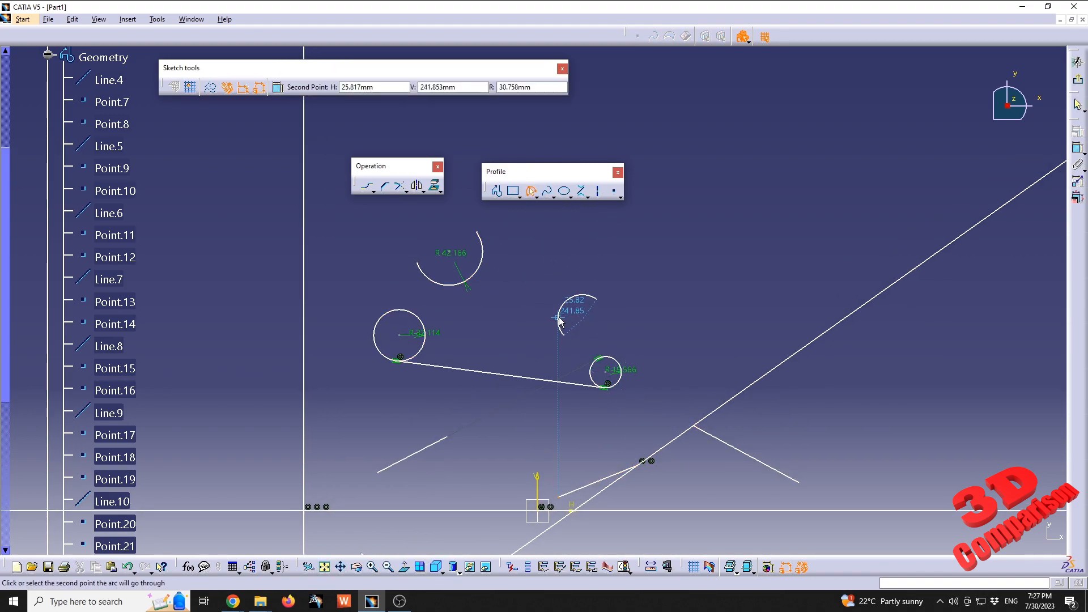
click(558, 319)
click(563, 334)
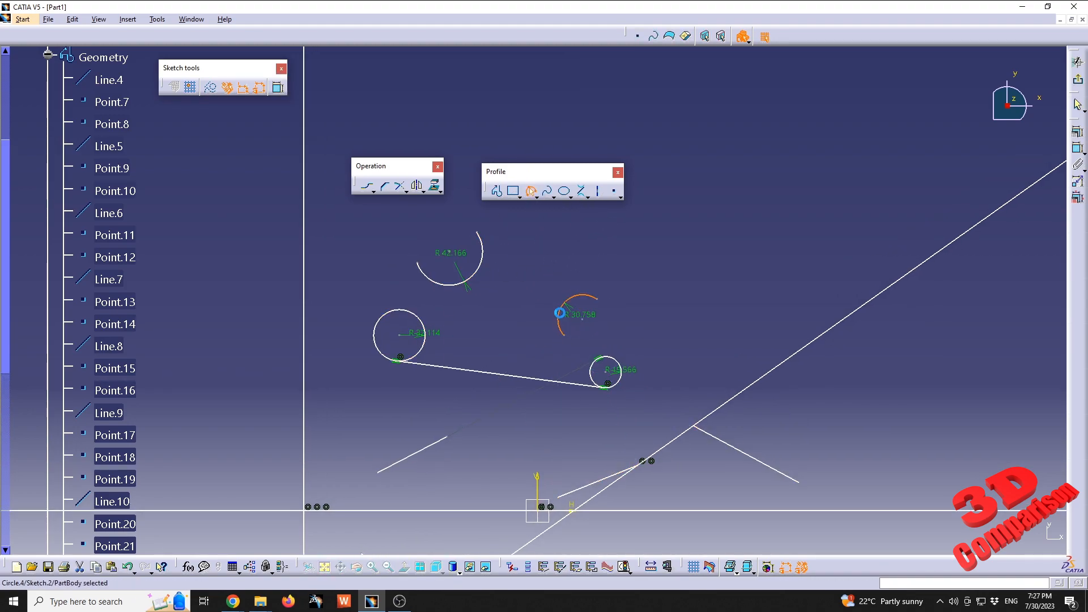
Step: Create a bi-tangent line between the two arcs and shift the connected line and arcs slightly up and right
click(582, 192)
click(480, 271)
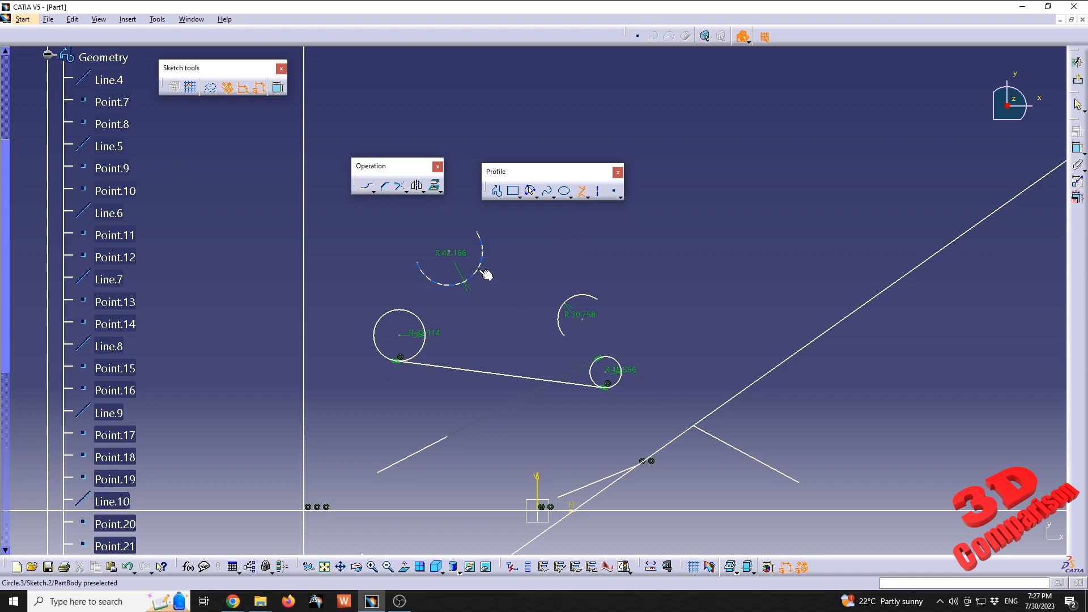
click(567, 311)
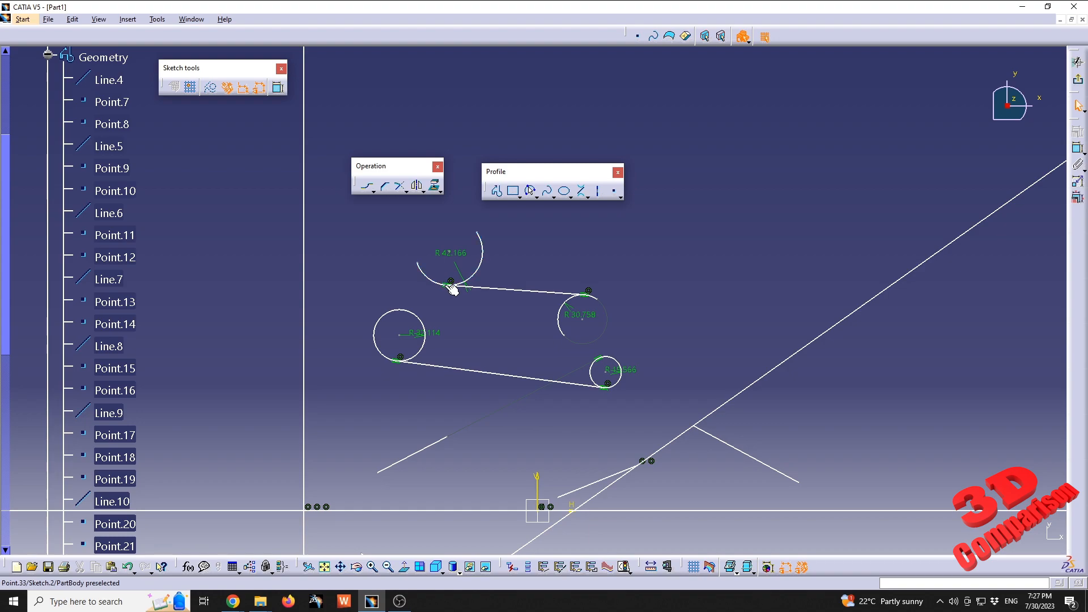
drag(455, 290, 508, 255)
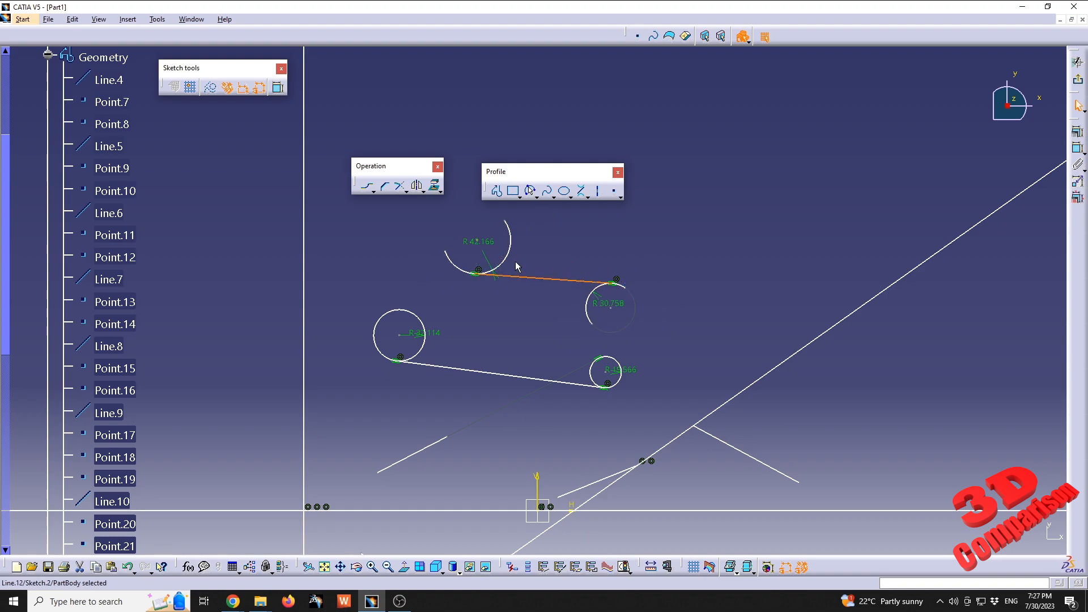
click(583, 193)
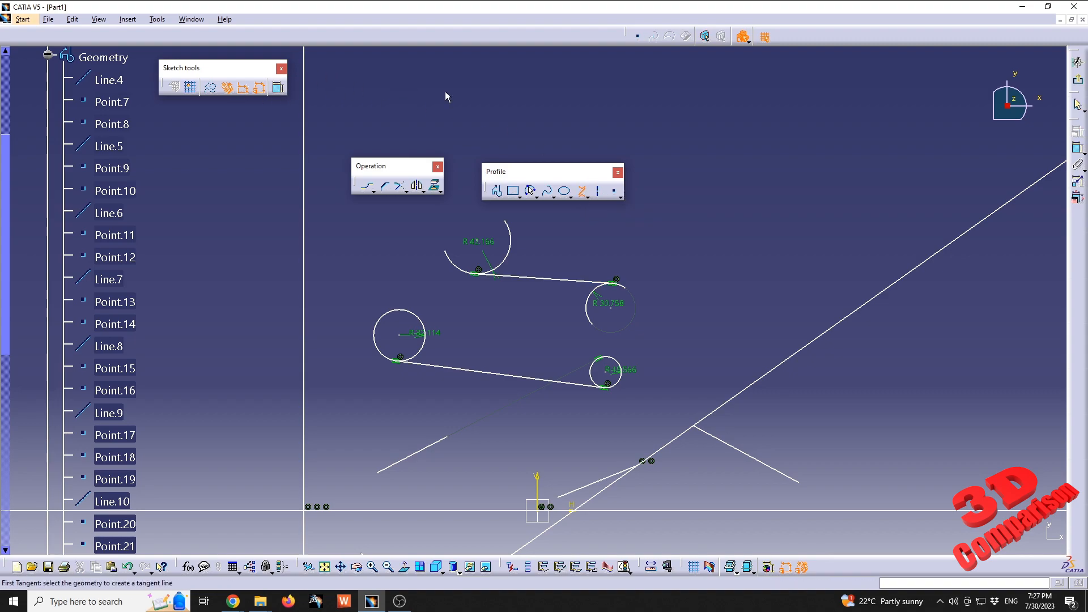
click(585, 196)
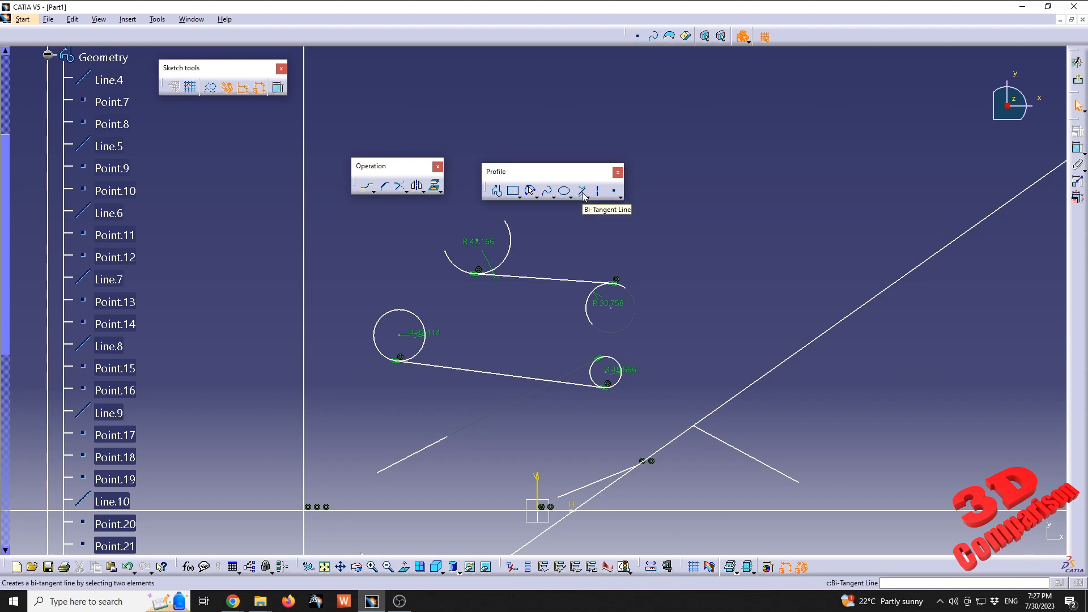
click(585, 195)
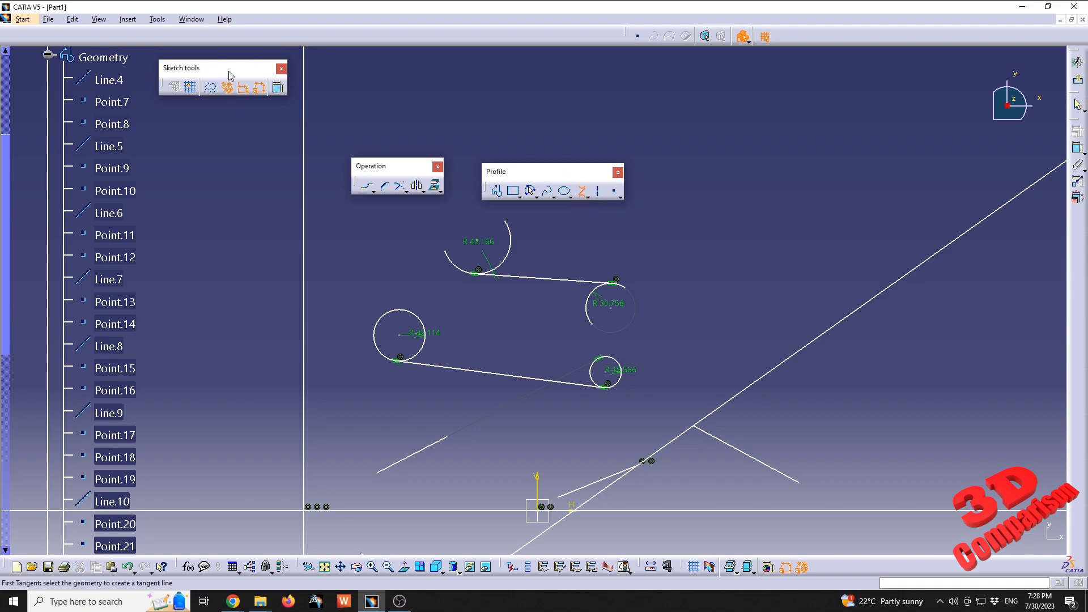
drag(250, 72, 256, 81)
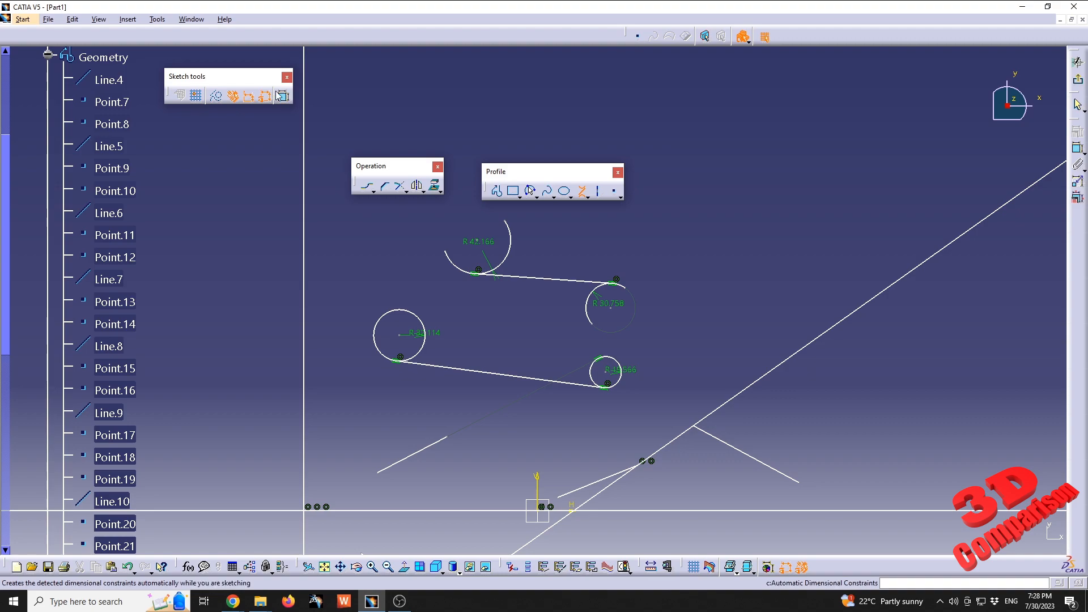
Step: Create an infinite bisecting line between the short inclined Line.6 and the bi-tangent line of the two circles, and inspect its extent
click(589, 200)
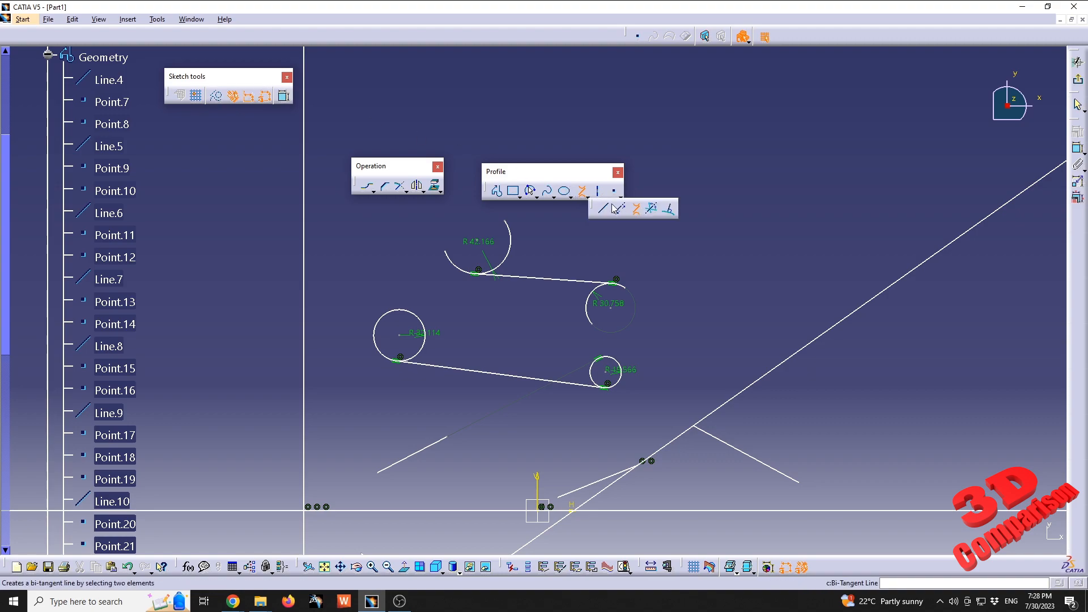
click(655, 215)
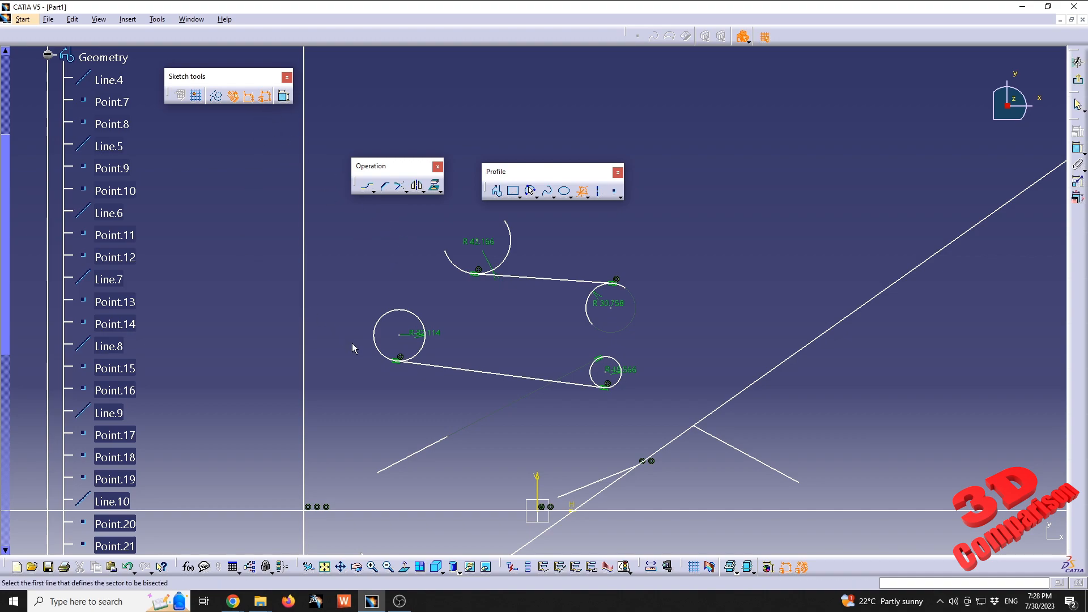
middle_drag(481, 434, 477, 376)
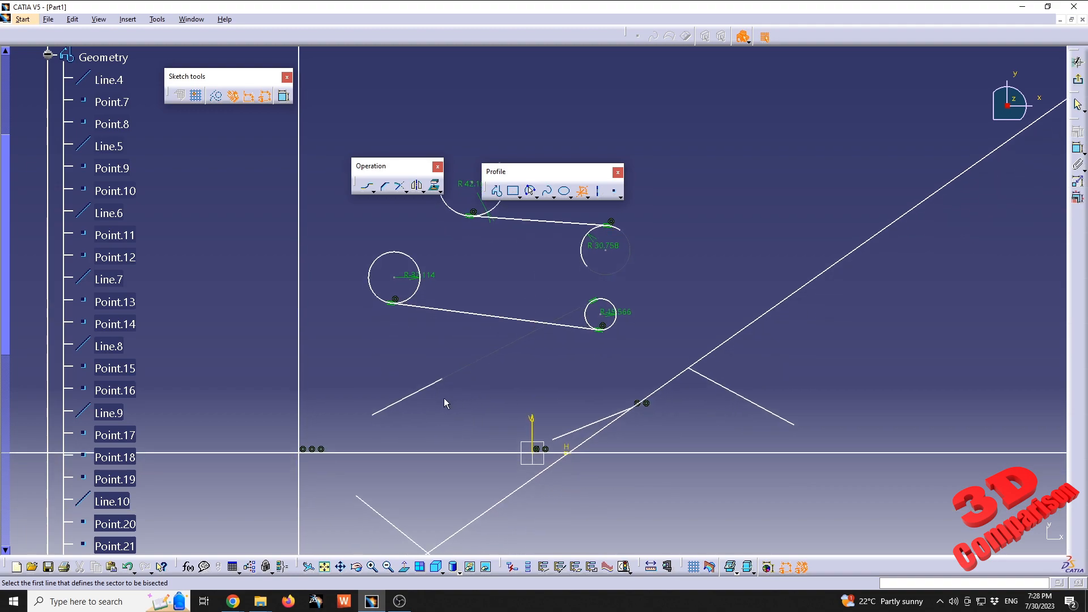
click(422, 399)
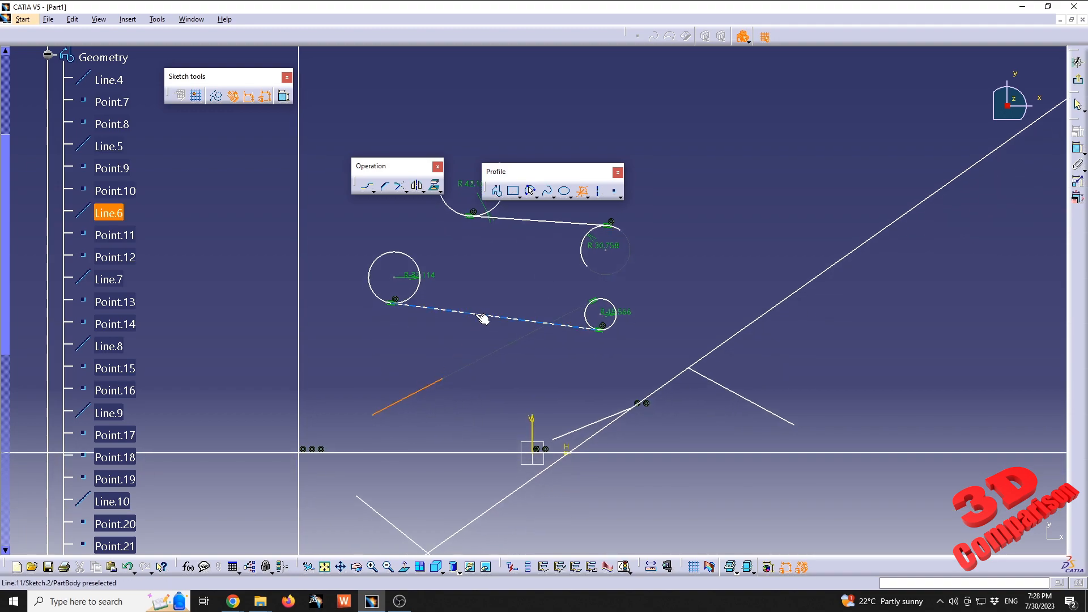
click(482, 315)
mouse_move(787, 230)
middle_down()
mouse_move(648, 211)
mouse_move(659, 481)
middle_up()
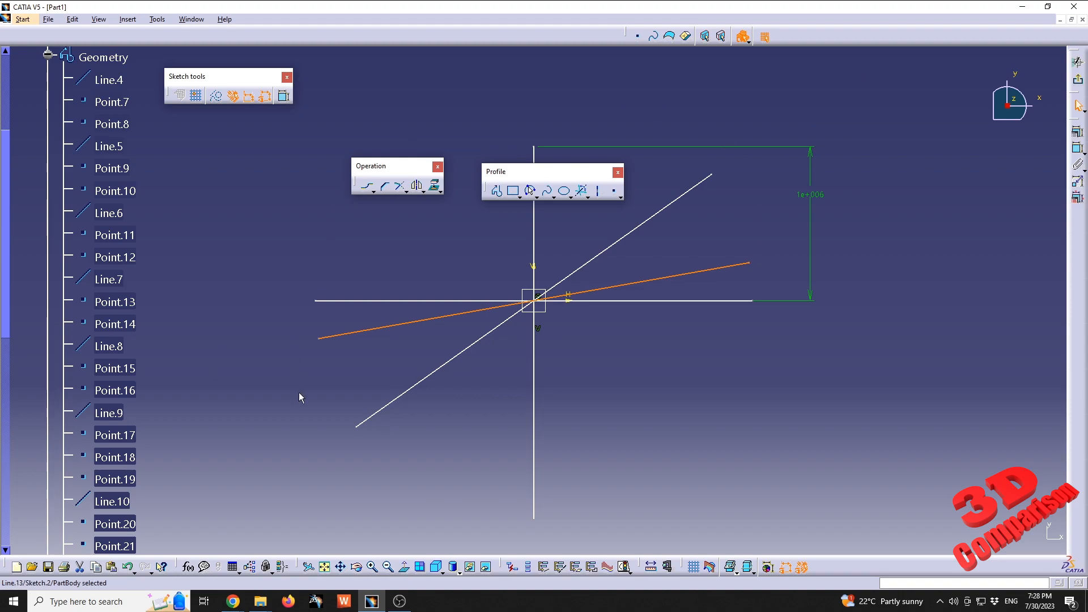
middle_drag(593, 350, 583, 248)
mouse_move(668, 408)
middle_down()
mouse_move(663, 260)
mouse_move(634, 391)
mouse_move(401, 364)
mouse_move(578, 397)
mouse_move(691, 328)
mouse_move(597, 366)
mouse_move(576, 360)
mouse_move(579, 369)
mouse_move(573, 346)
middle_up()
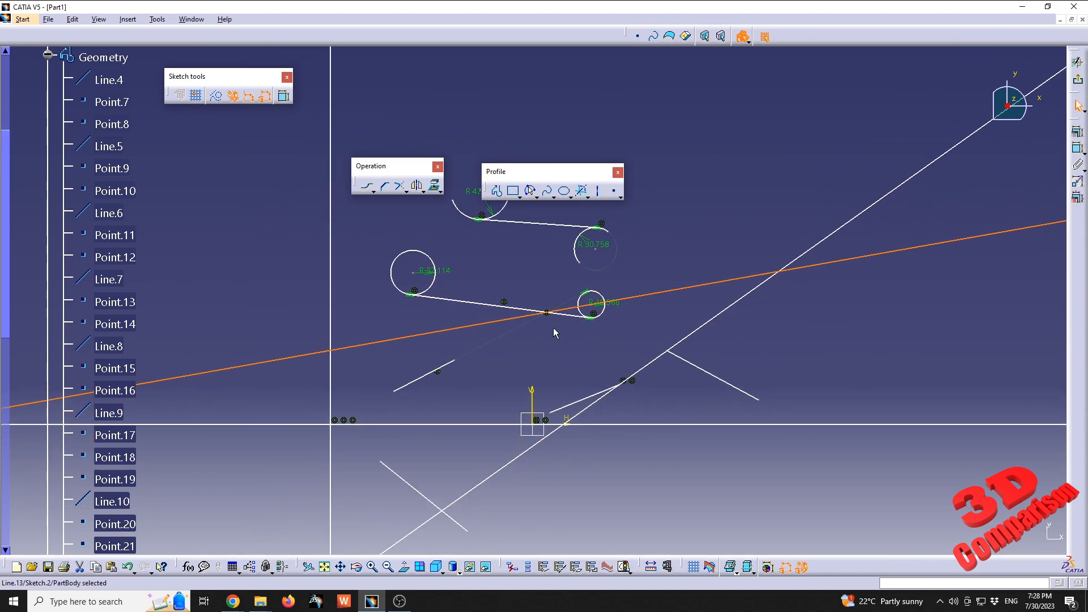
Step: Draw a descending two-point line with symmetrical extension in the empty area to the upper right of the arcs
click(584, 192)
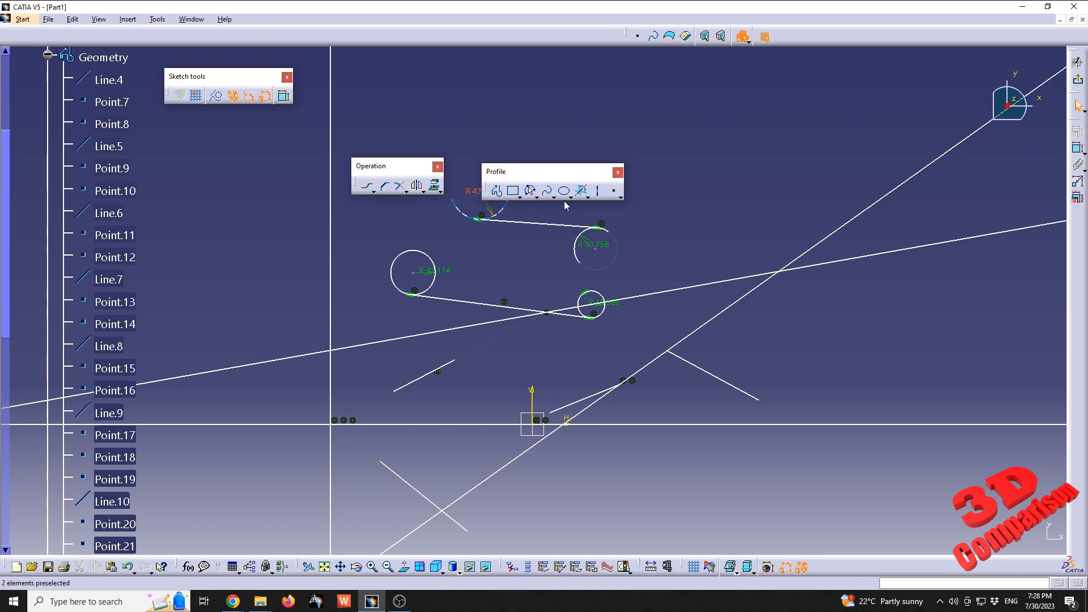
click(587, 197)
click(623, 209)
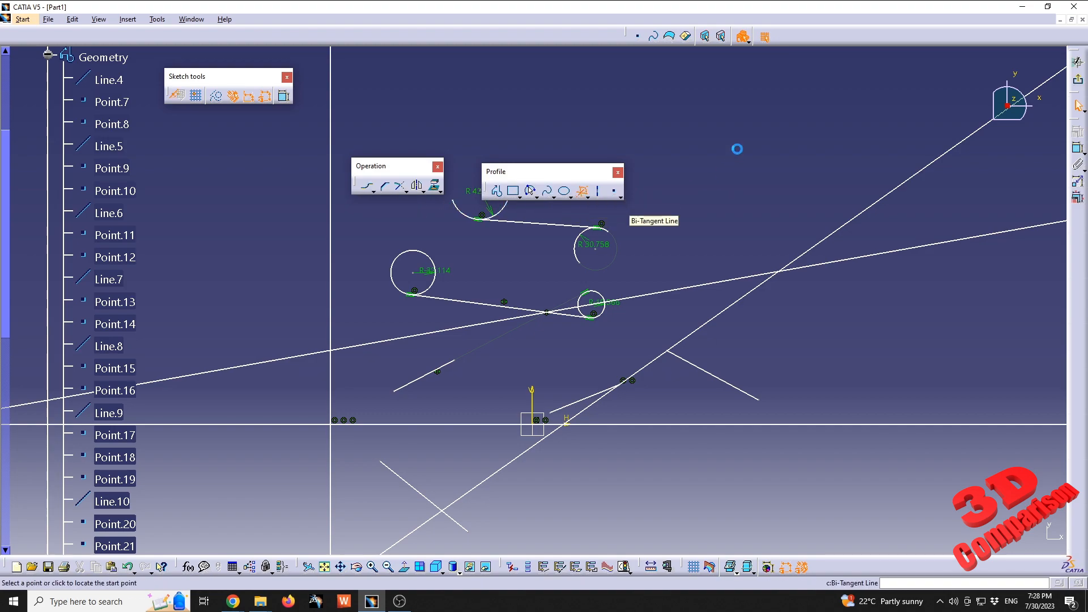
click(720, 114)
click(798, 182)
middle_drag(724, 106, 697, 169)
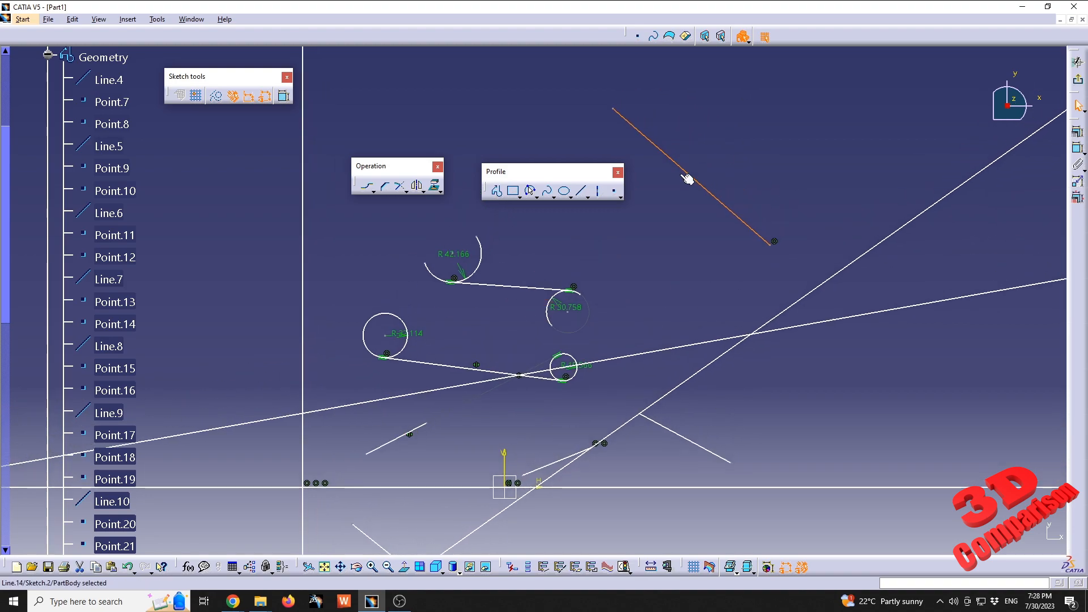
Step: Draw a second, steeper line without symmetrical extension so that it crosses the descending line
click(581, 190)
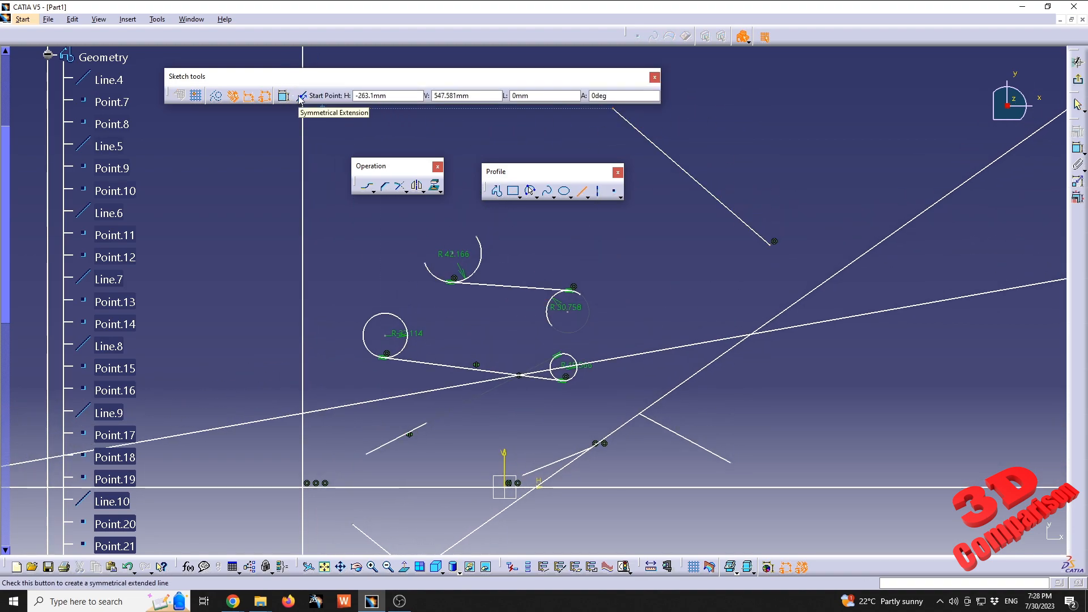
click(716, 121)
click(658, 258)
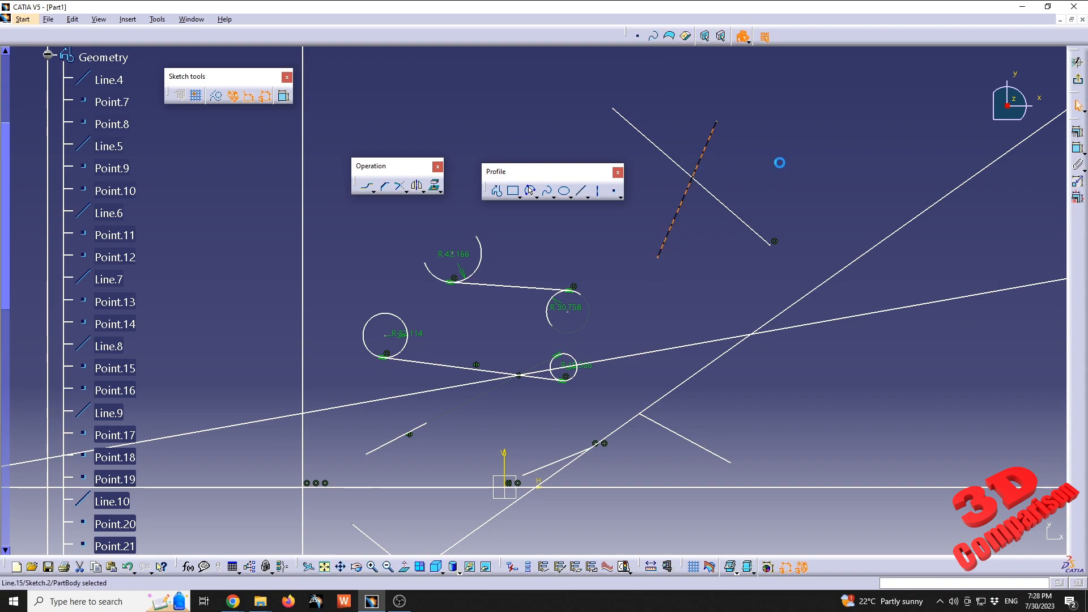
Step: Create an infinite bisecting line between the two newly drawn crossing lines and inspect it around their intersection
click(588, 197)
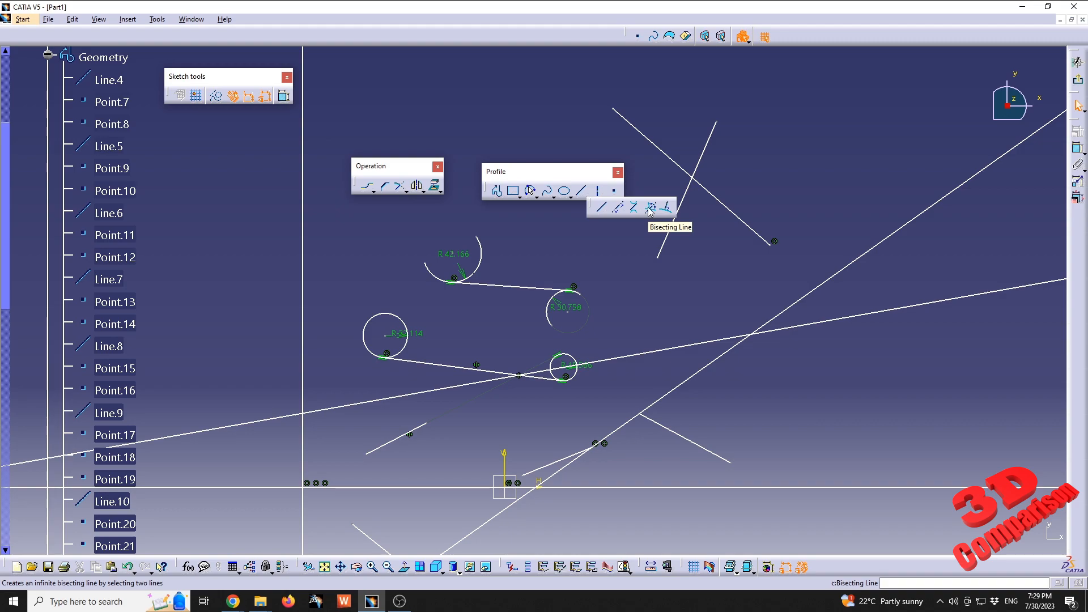
click(651, 210)
click(674, 159)
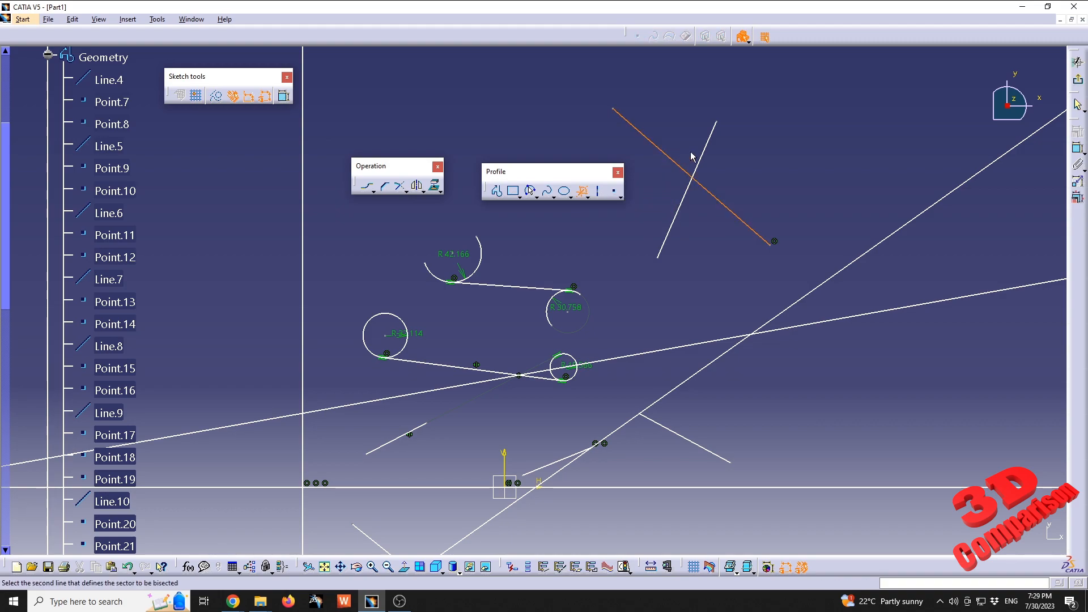
click(705, 151)
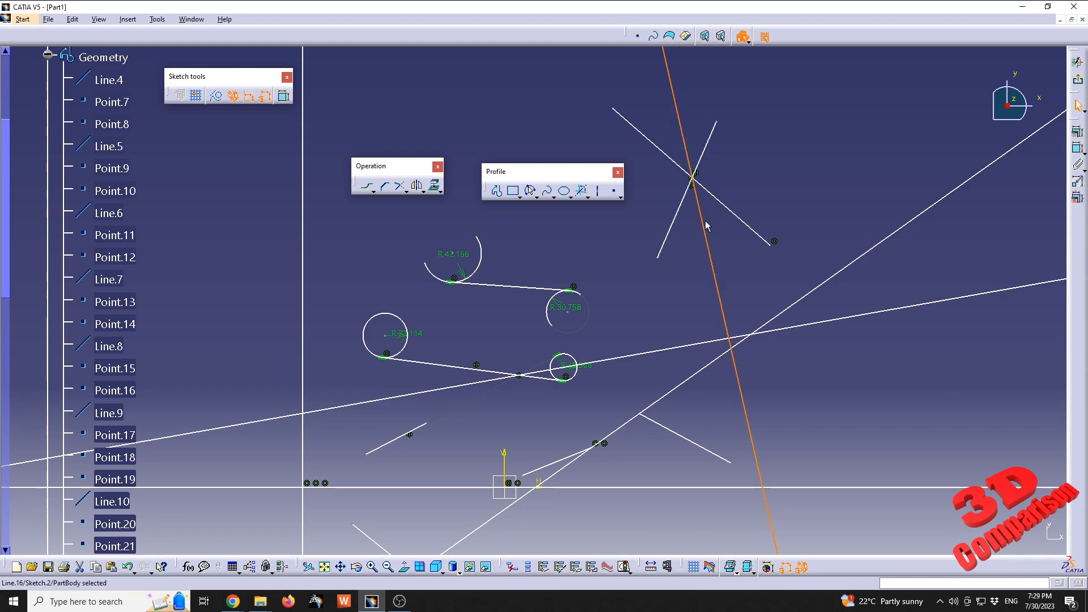
mouse_move(669, 85)
middle_down()
mouse_move(660, 189)
mouse_move(709, 312)
mouse_move(716, 218)
middle_up()
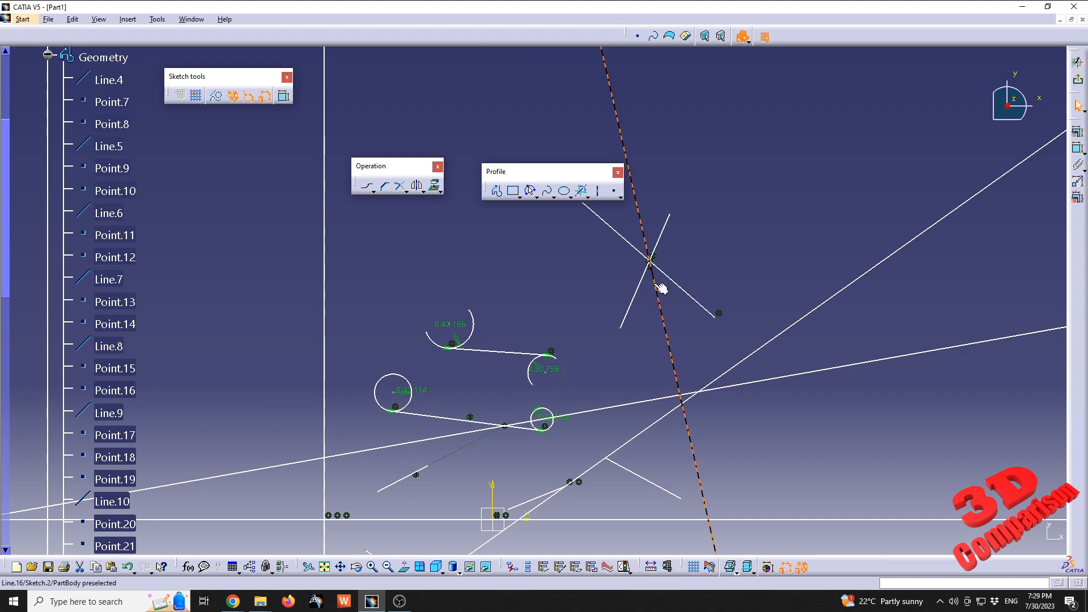
Step: Draw a short Line Normal To Curve outward from the upper end of the larger arc, without symmetrical extension
click(588, 196)
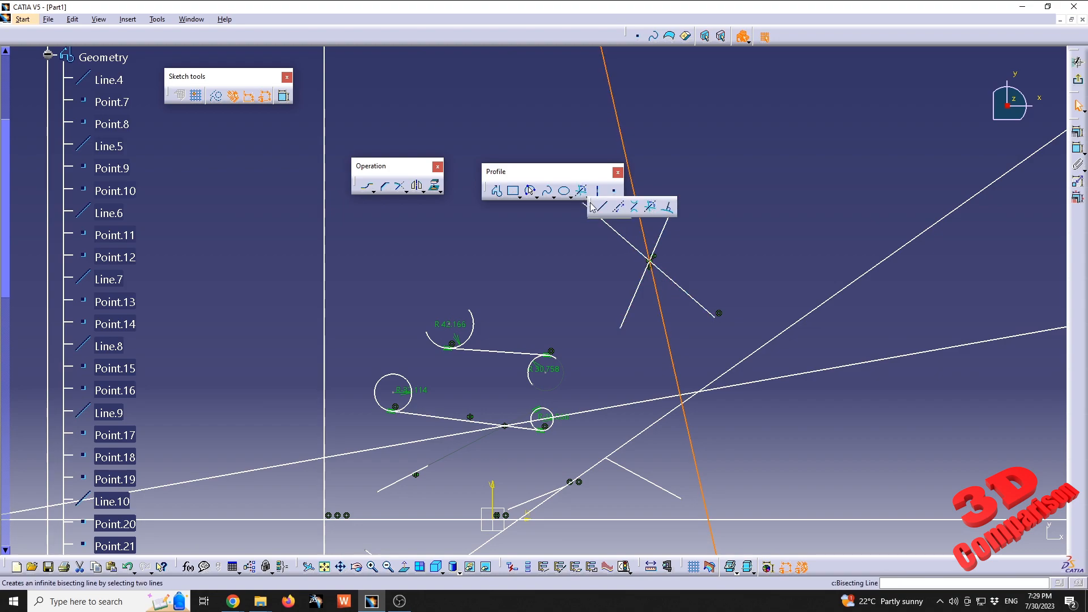
click(669, 208)
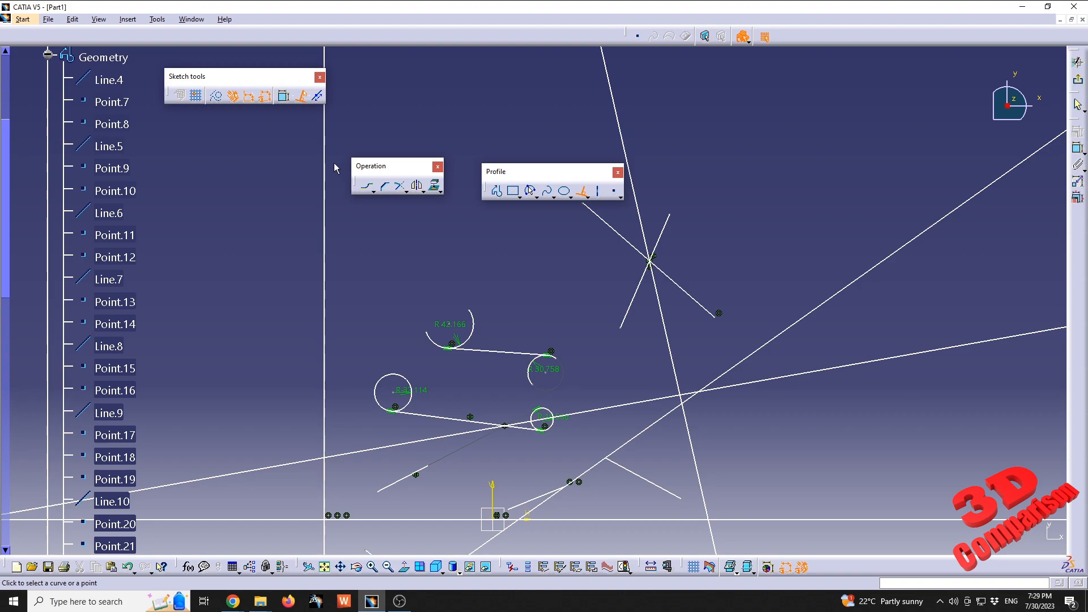
click(318, 97)
mouse_move(470, 307)
middle_down()
mouse_move(492, 310)
mouse_move(482, 278)
mouse_move(426, 270)
middle_up()
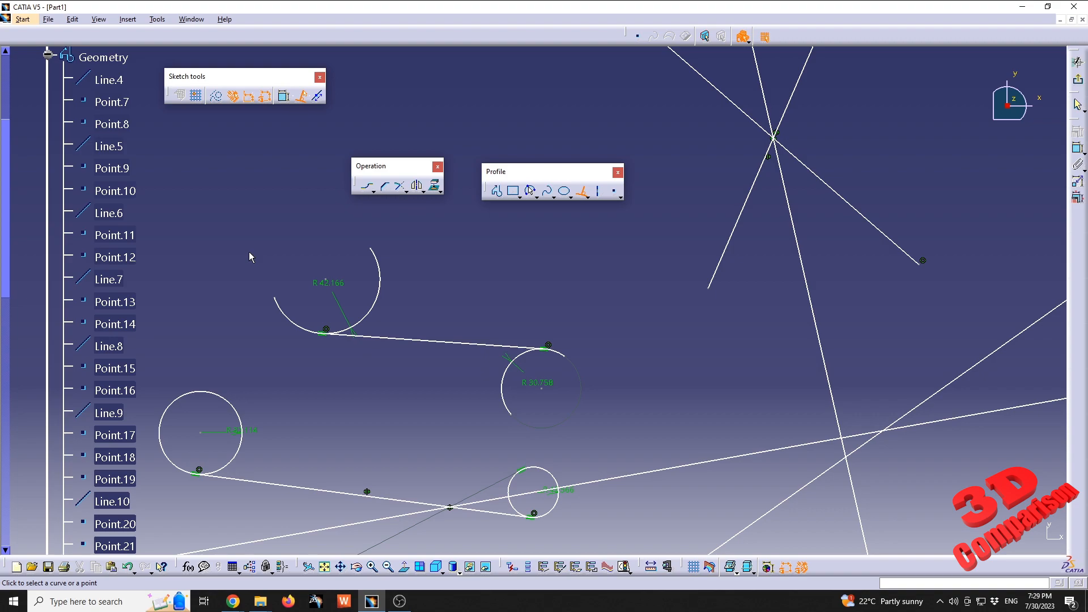
click(374, 248)
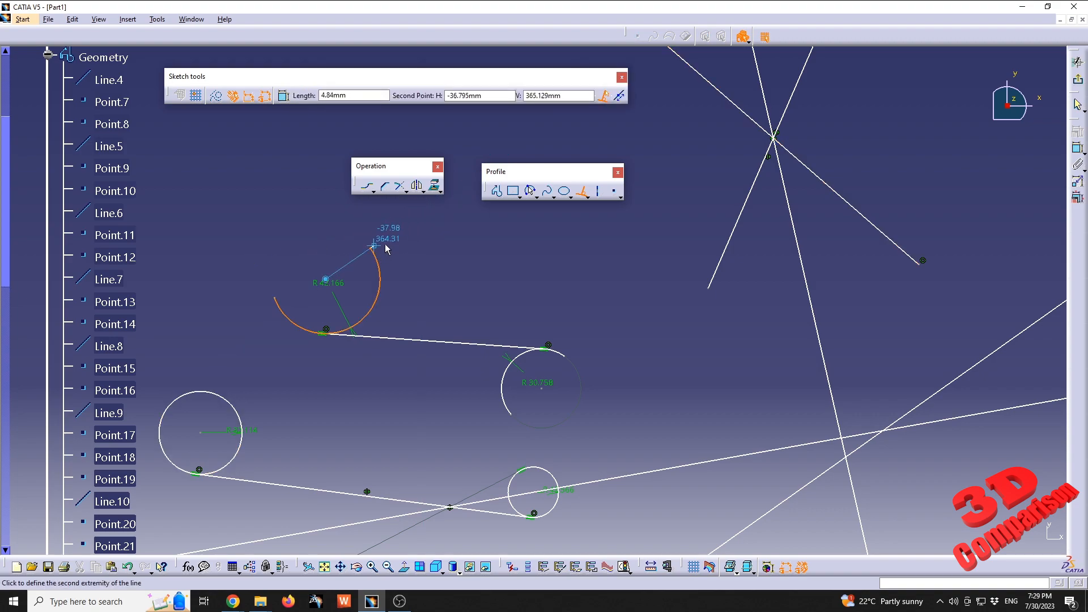
click(389, 235)
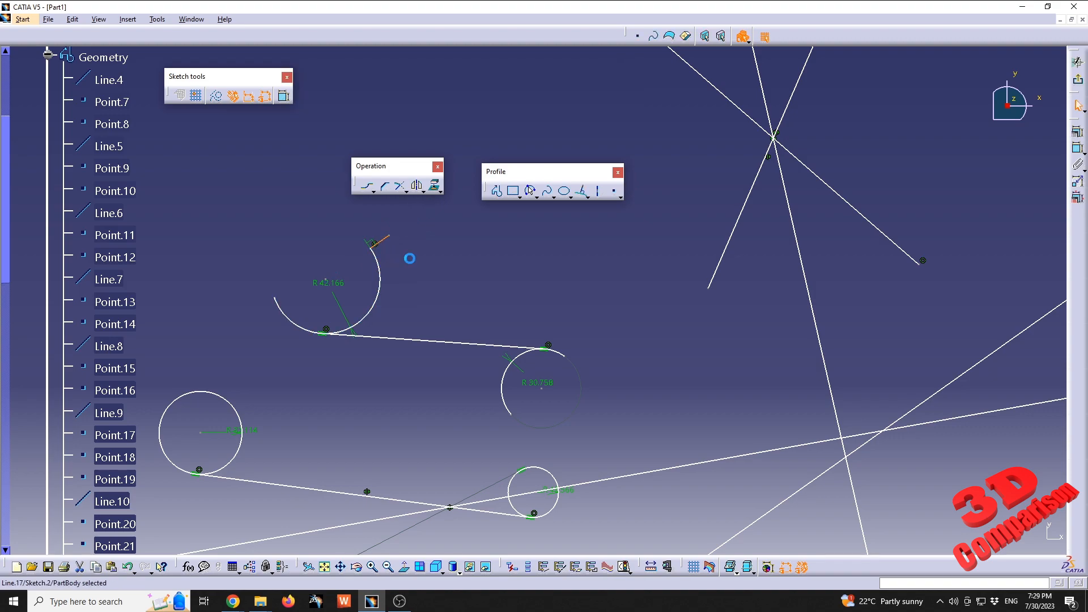
scroll(417, 264, up, 2)
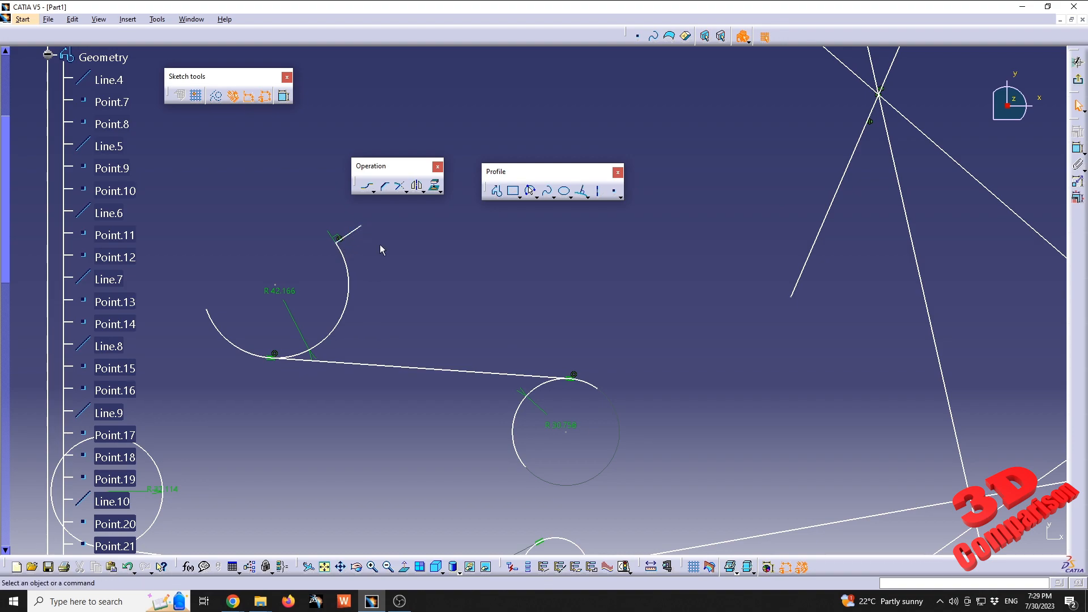
Step: Draw a second line normal to the larger arc just below the first, extending outward about 21 mm
click(584, 194)
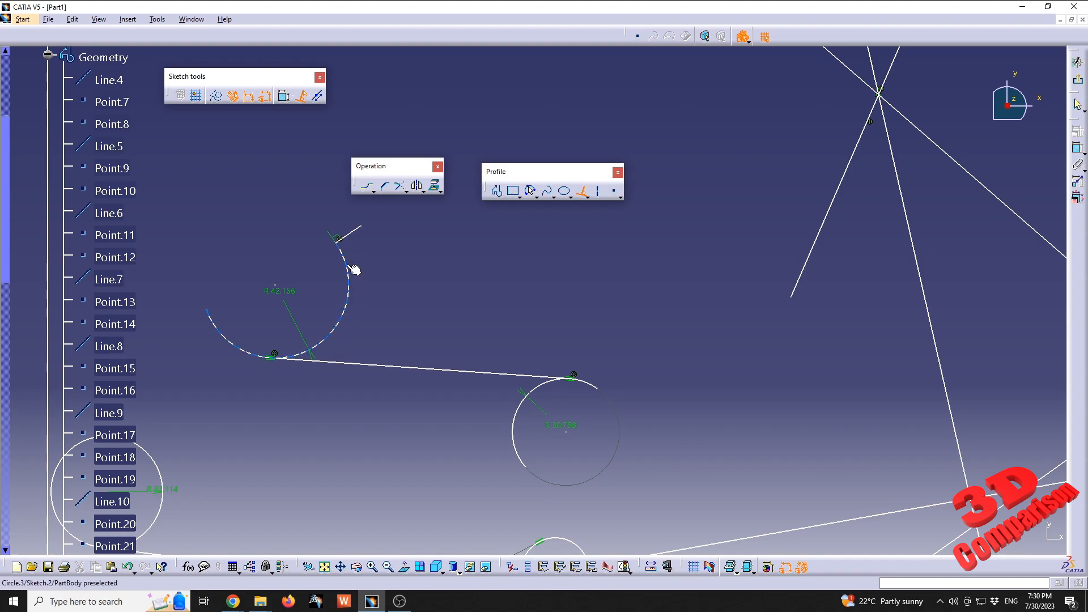
click(348, 265)
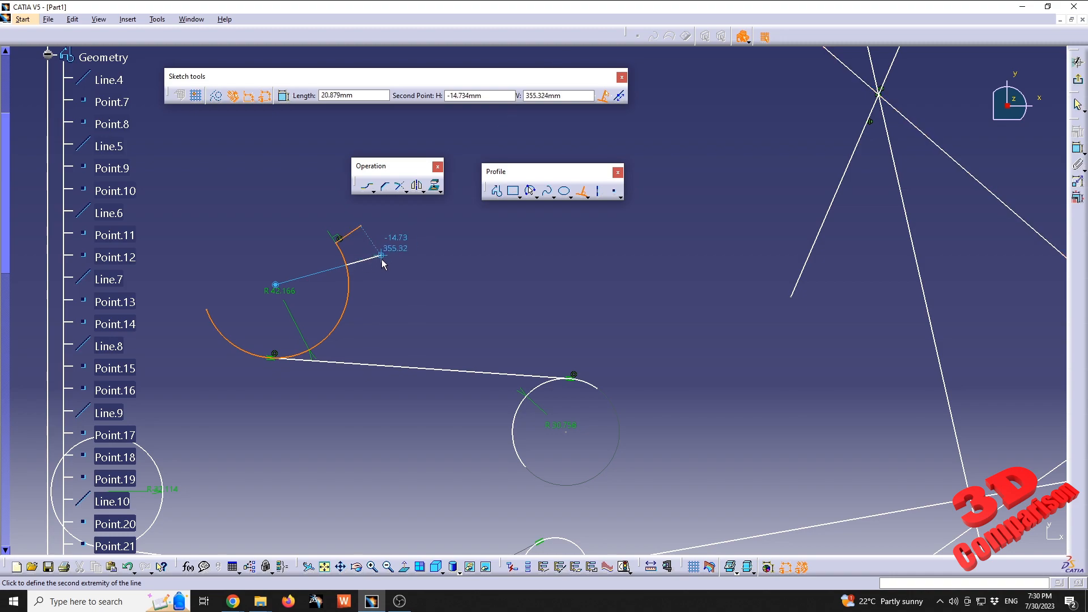
click(382, 257)
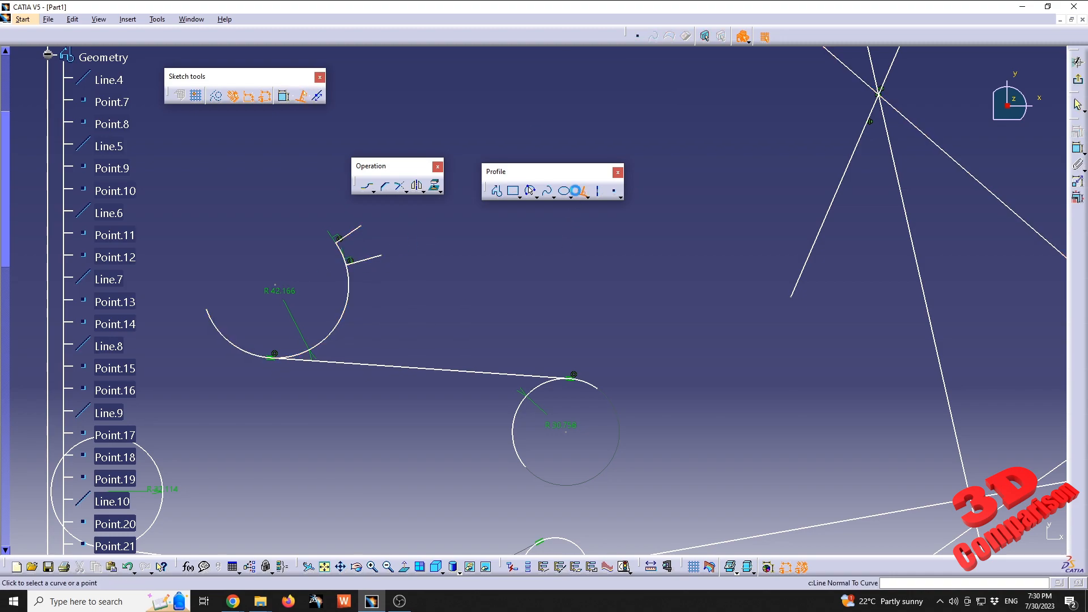
Step: Draw a third line normal to the larger arc, below the other two, with symmetrical extension across the arc
click(320, 97)
click(349, 301)
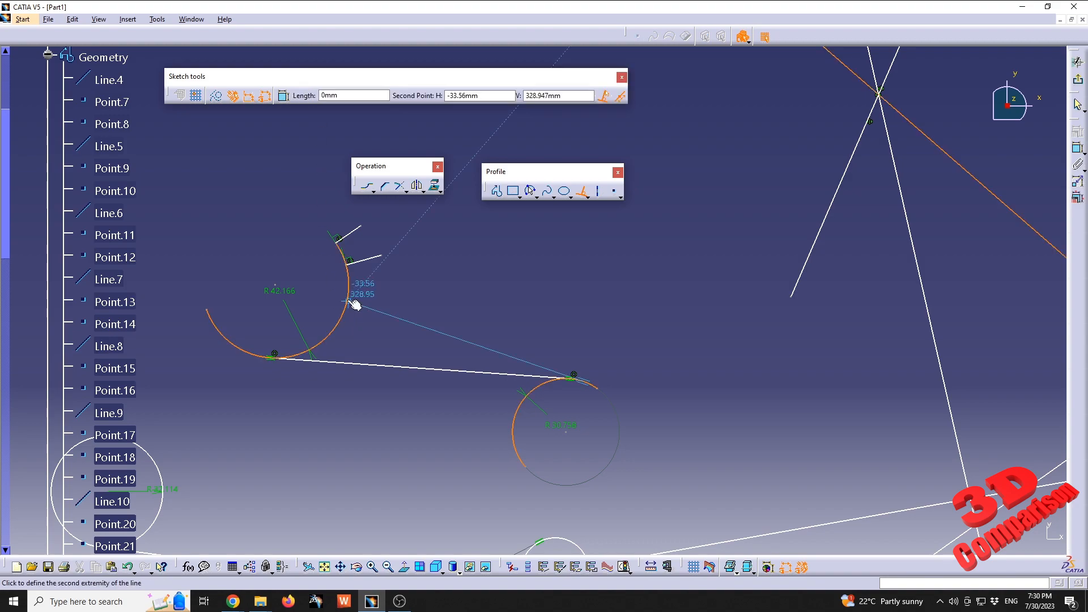
click(382, 308)
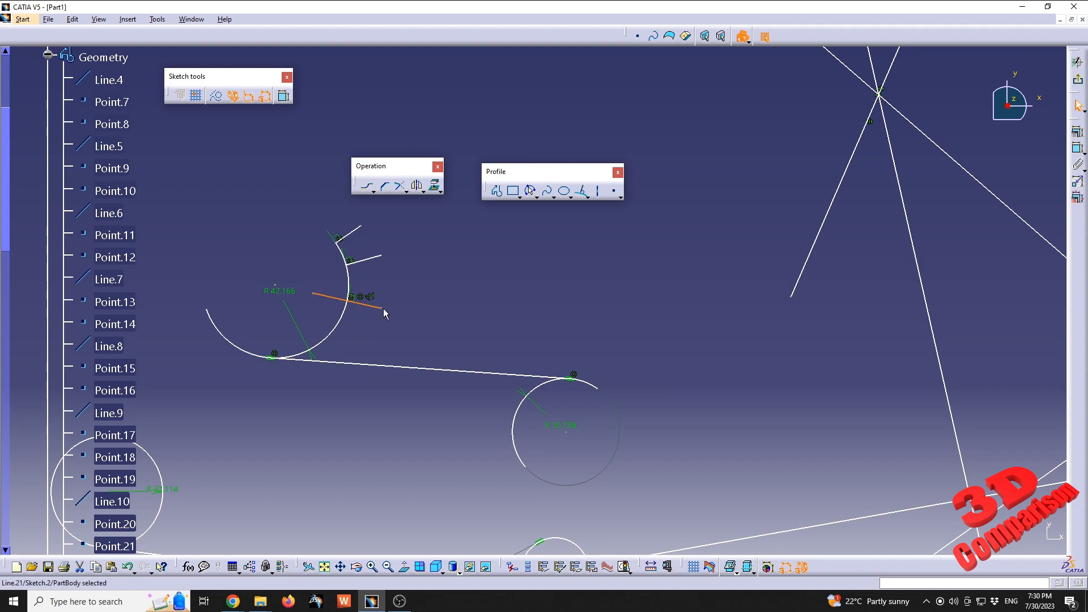
click(473, 304)
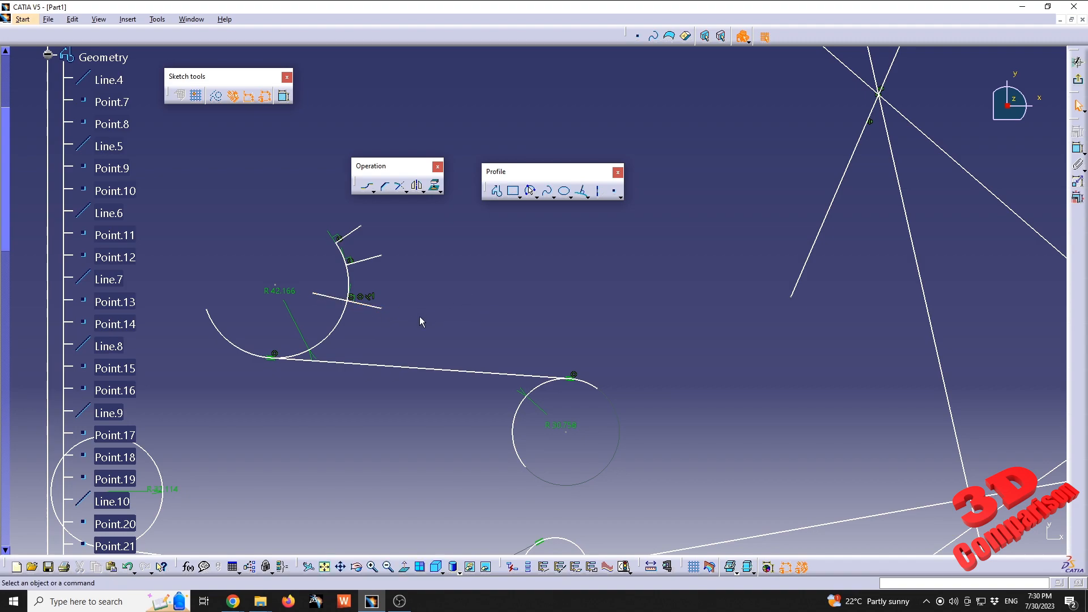
Step: Draw an S-shaped spline through five control points in the empty area to the right of the larger arc
middle_drag(419, 316, 451, 270)
middle_drag(504, 245, 529, 301)
click(547, 191)
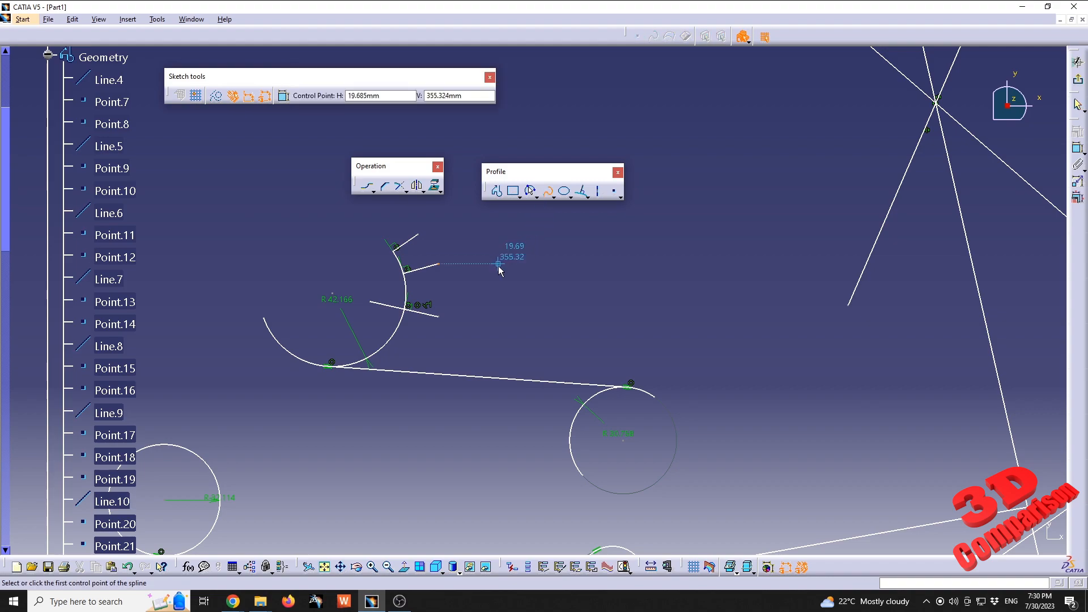
click(407, 209)
click(482, 234)
click(499, 297)
click(579, 327)
double_click(654, 277)
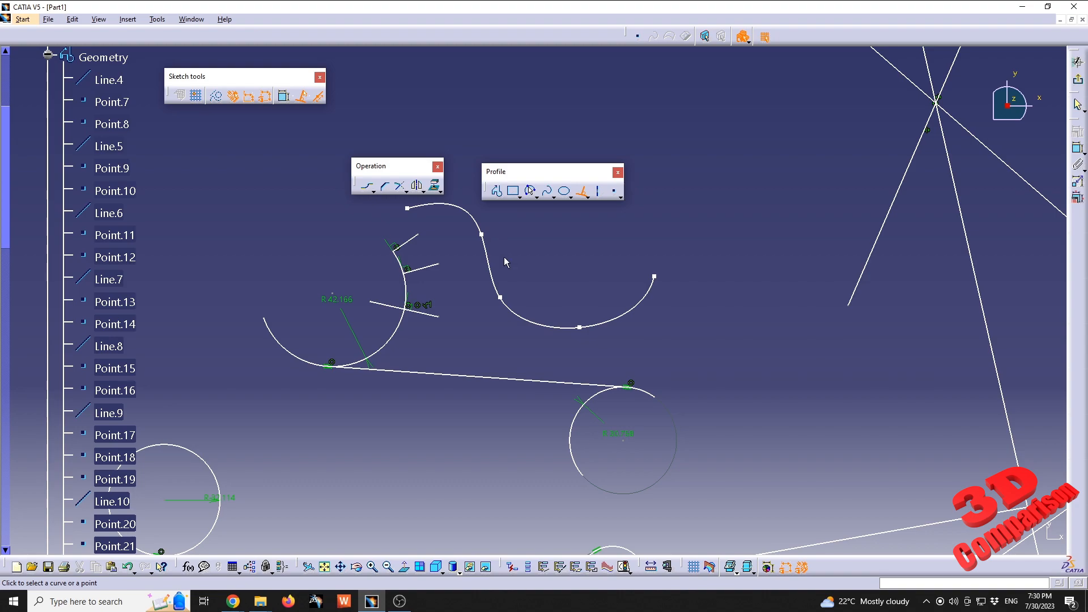
Step: Draw a symmetrically extended line about 123 mm long, normal to the spline at its upper bend
middle_drag(502, 250, 512, 299)
click(482, 266)
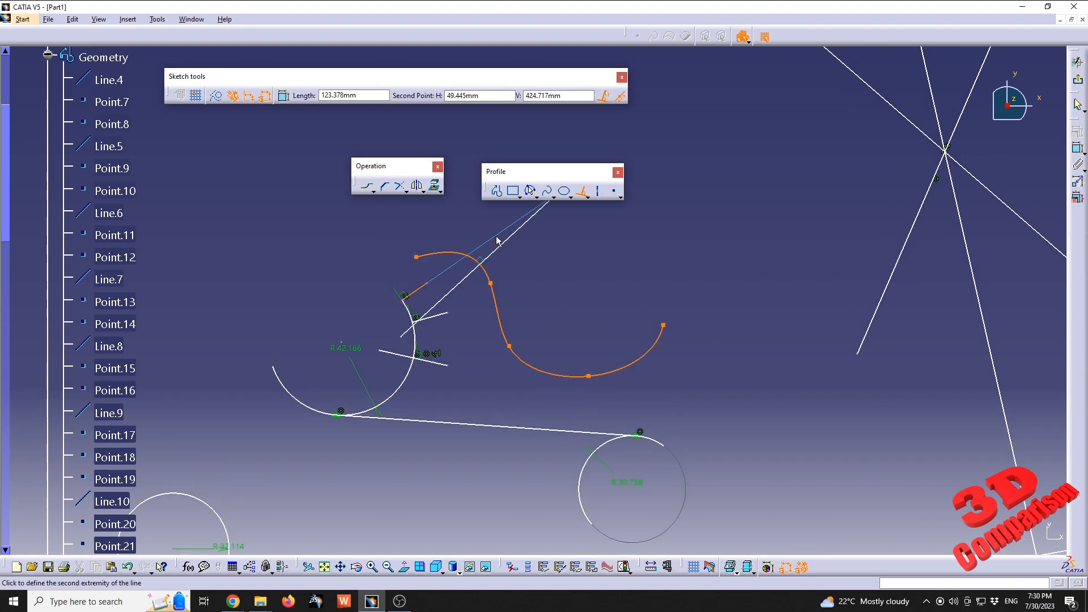
click(549, 201)
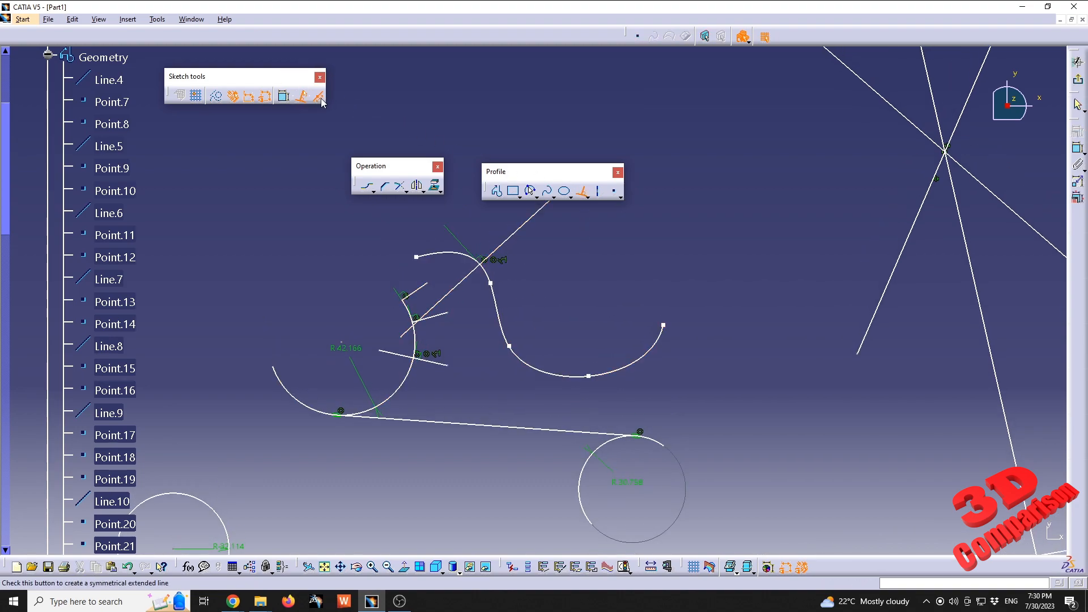
Step: Draw a short line normal to the spline's steep middle section, without symmetrical extension
click(501, 318)
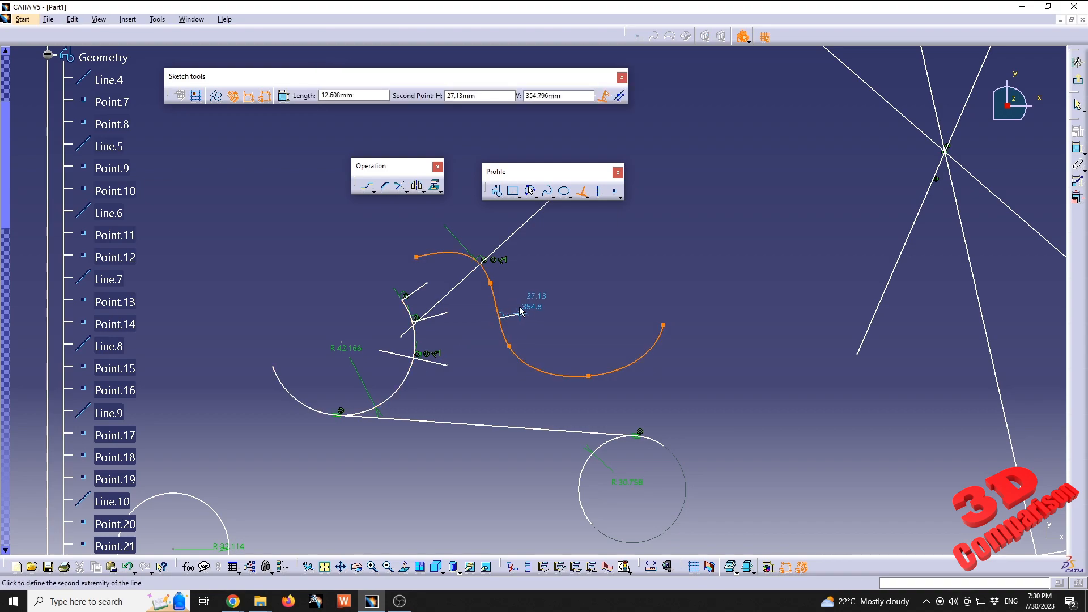
click(525, 312)
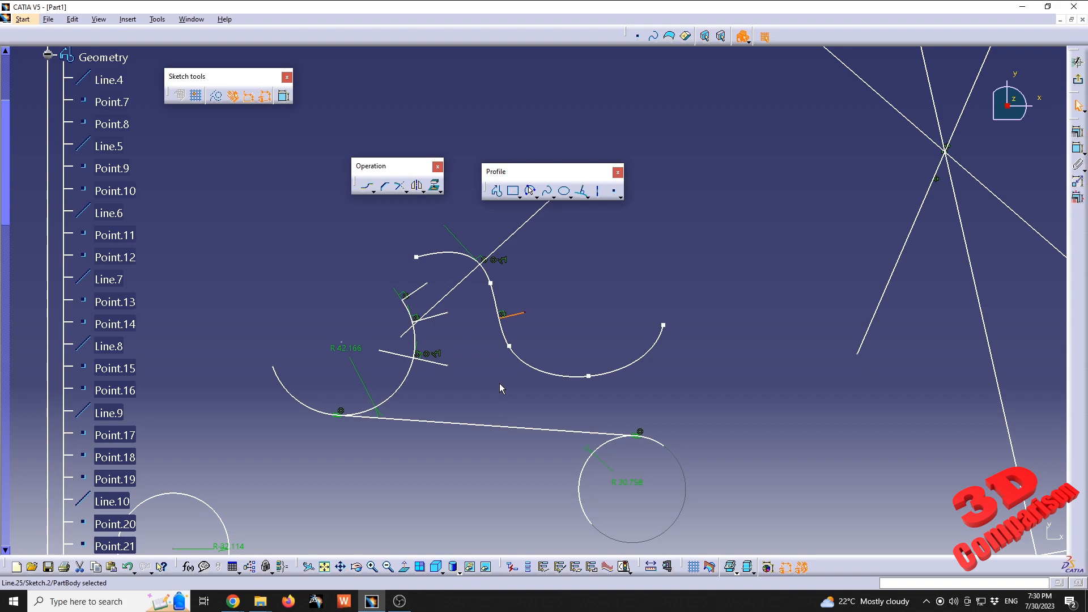
click(587, 197)
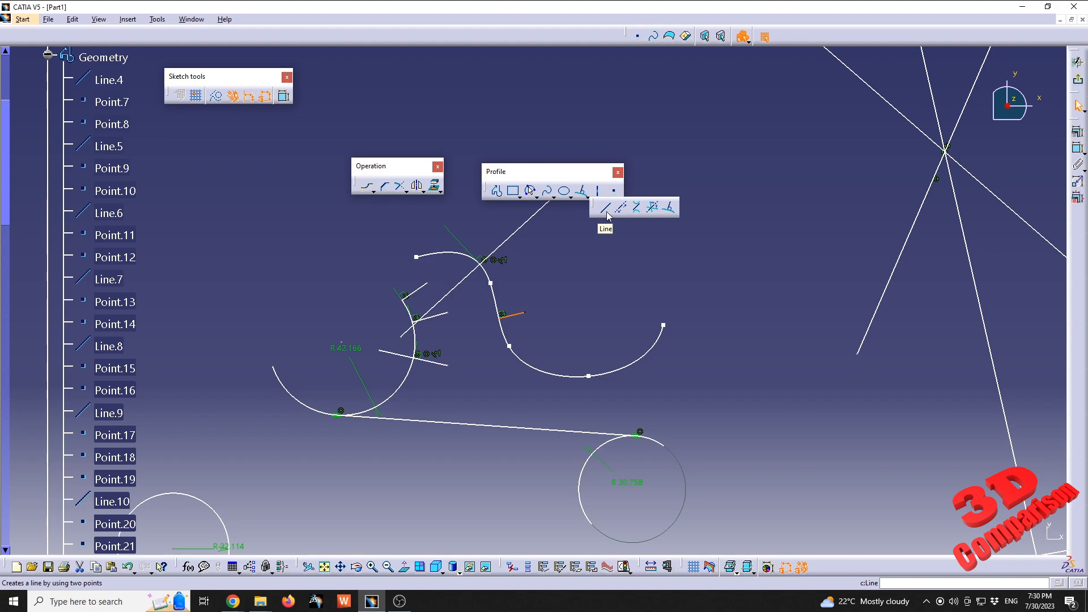
click(626, 263)
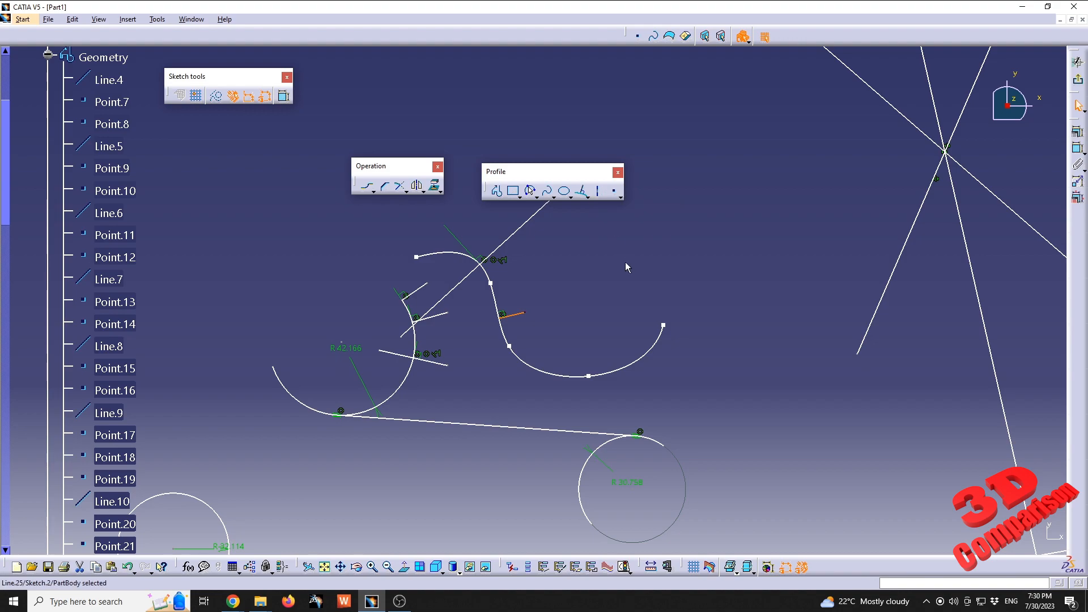
Step: Draw an inclined axis rising through the empty area above the spline's right half
click(600, 193)
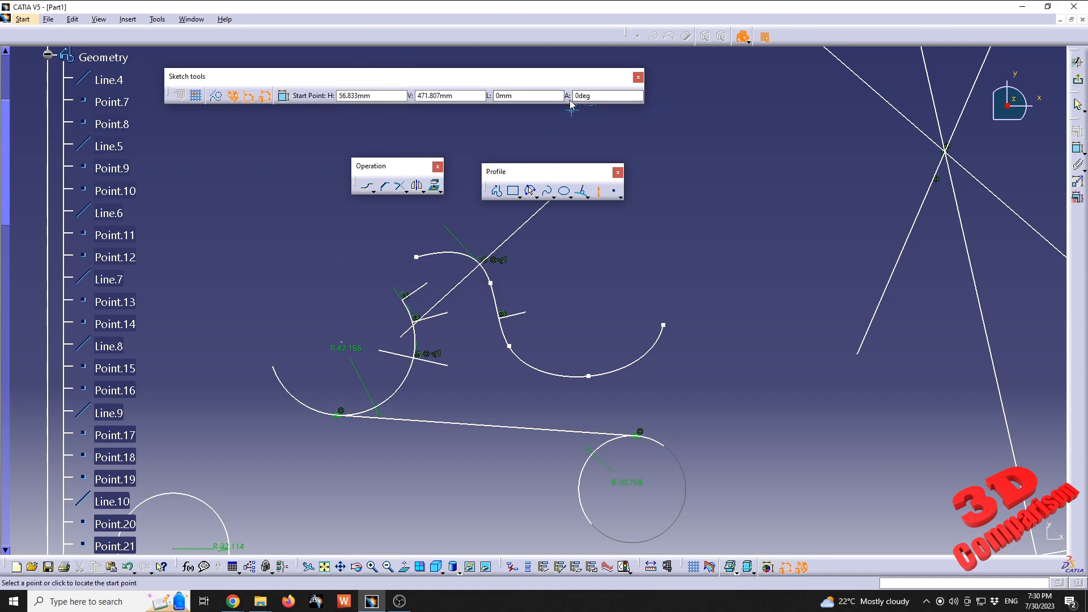
click(566, 268)
click(701, 161)
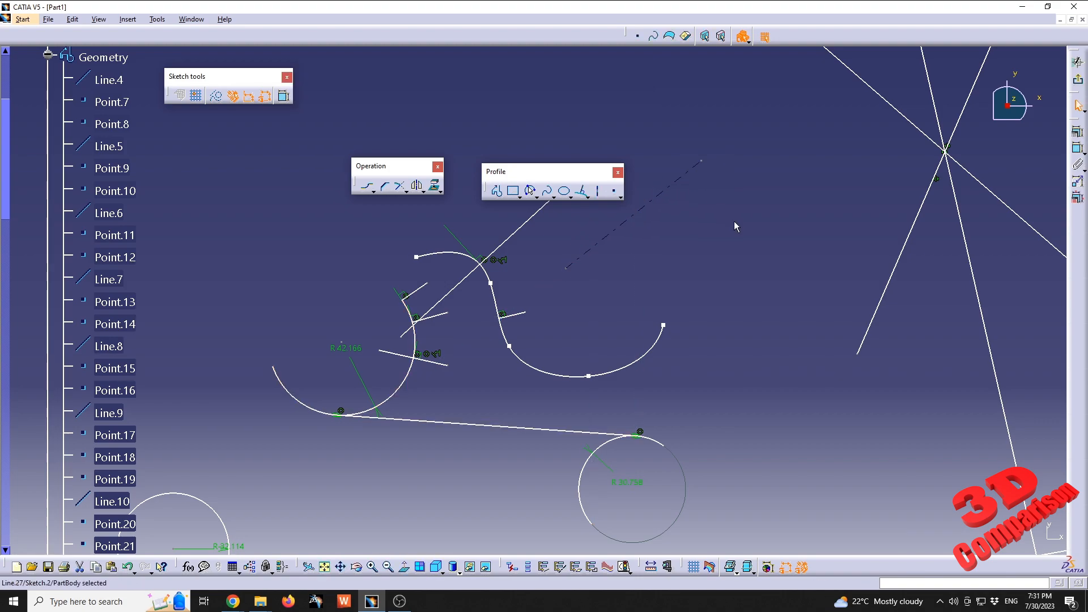
middle_drag(614, 187, 648, 253)
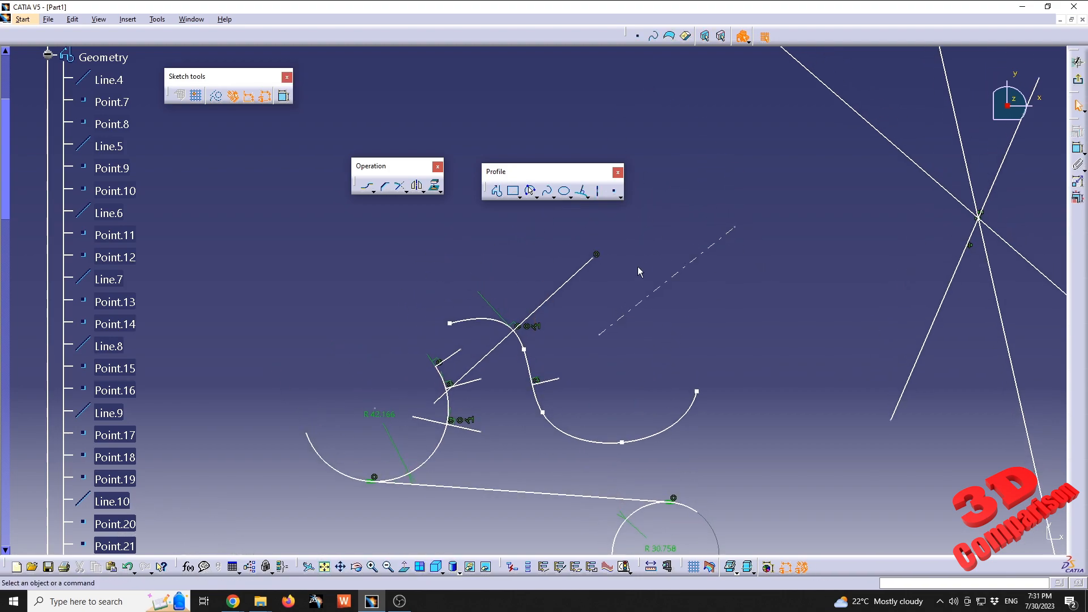
Step: Draw a second, steeper axis in the empty area to the upper left of the larger arc
click(530, 190)
click(327, 243)
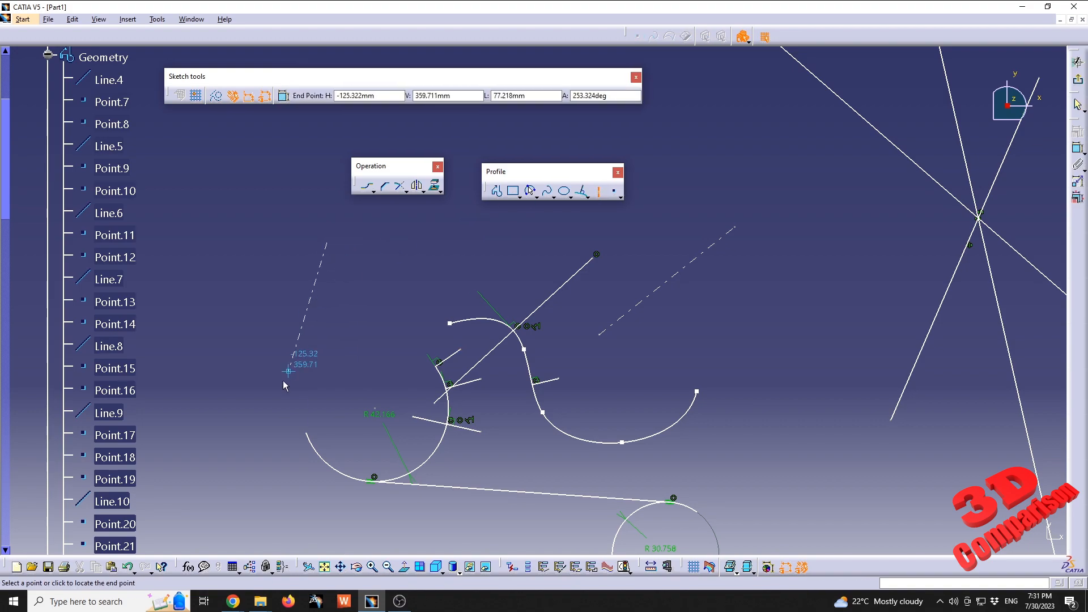
click(251, 366)
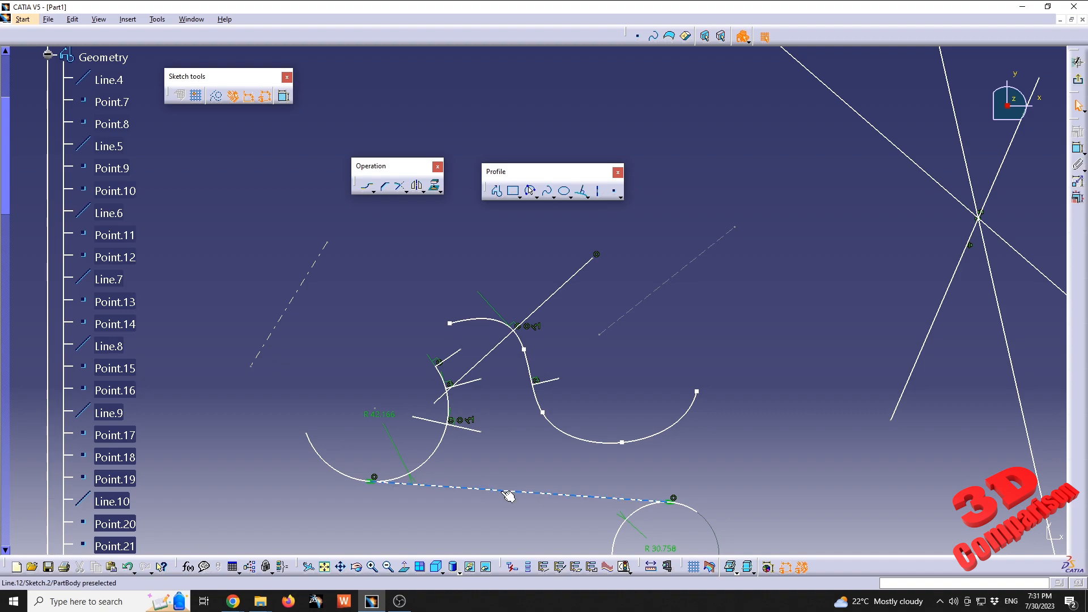
Step: Transform the bi-tangent line between the two arcs into an axis
click(508, 495)
click(599, 193)
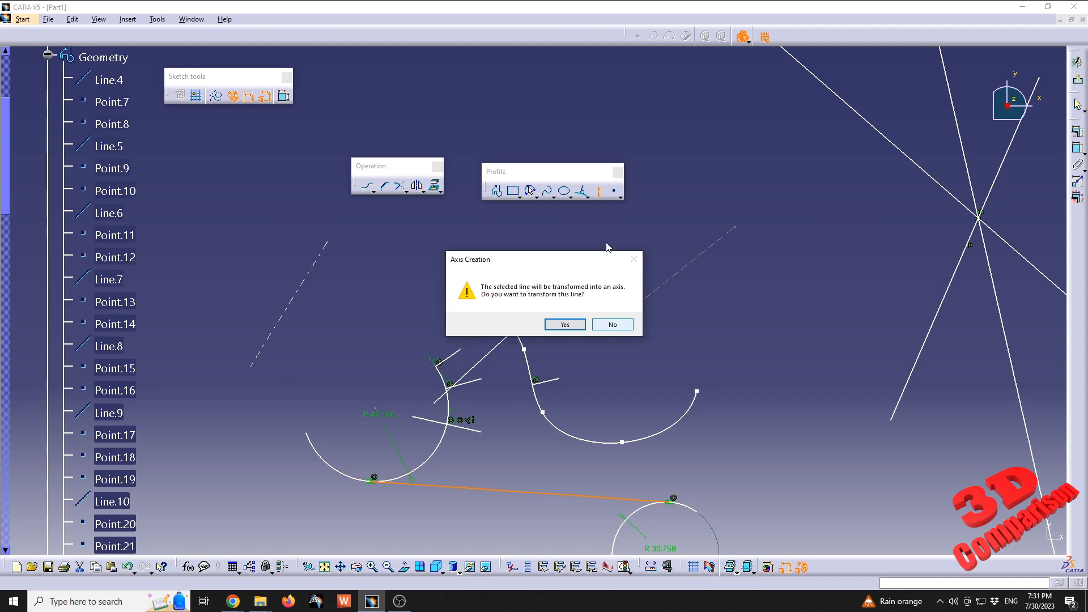
click(577, 328)
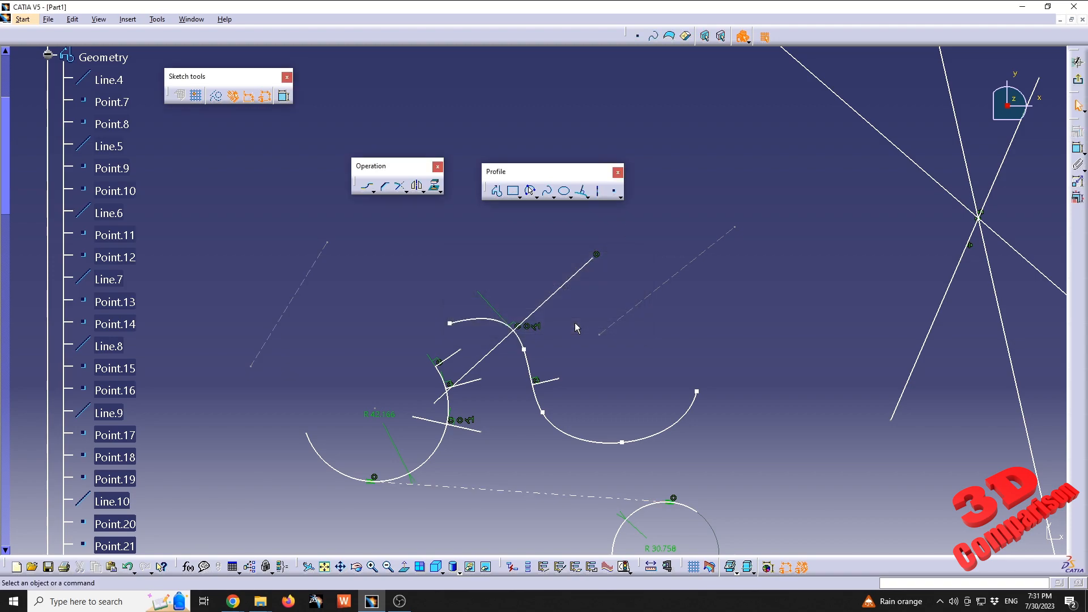
middle_drag(433, 515, 376, 418)
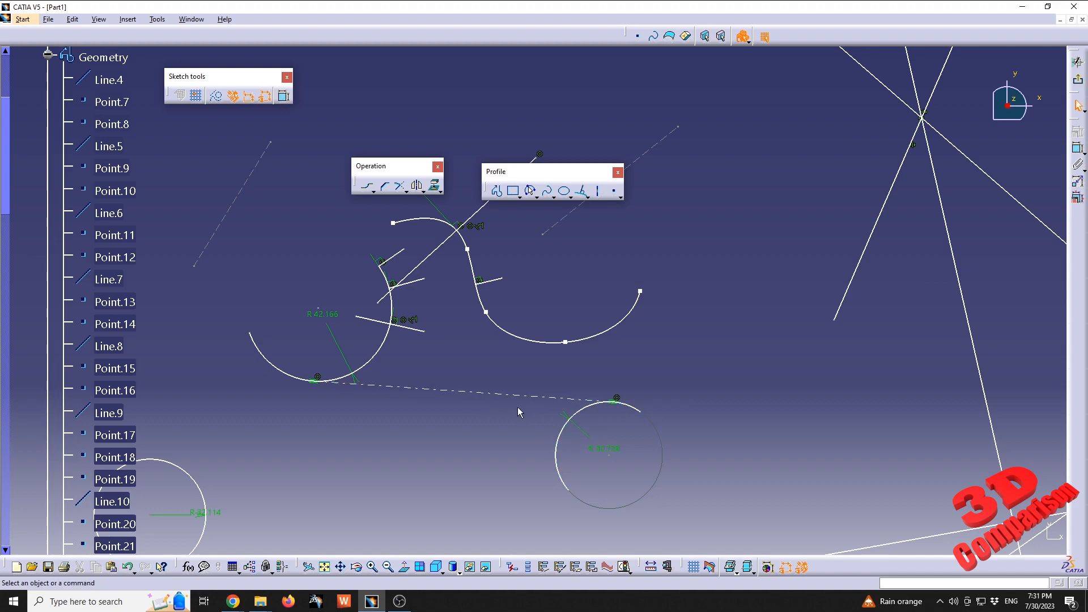
Step: Convert the long symmetrical line normal to the spline into a construction element through its line definition
mouse_move(516, 326)
middle_down()
mouse_move(540, 304)
mouse_move(561, 426)
middle_up()
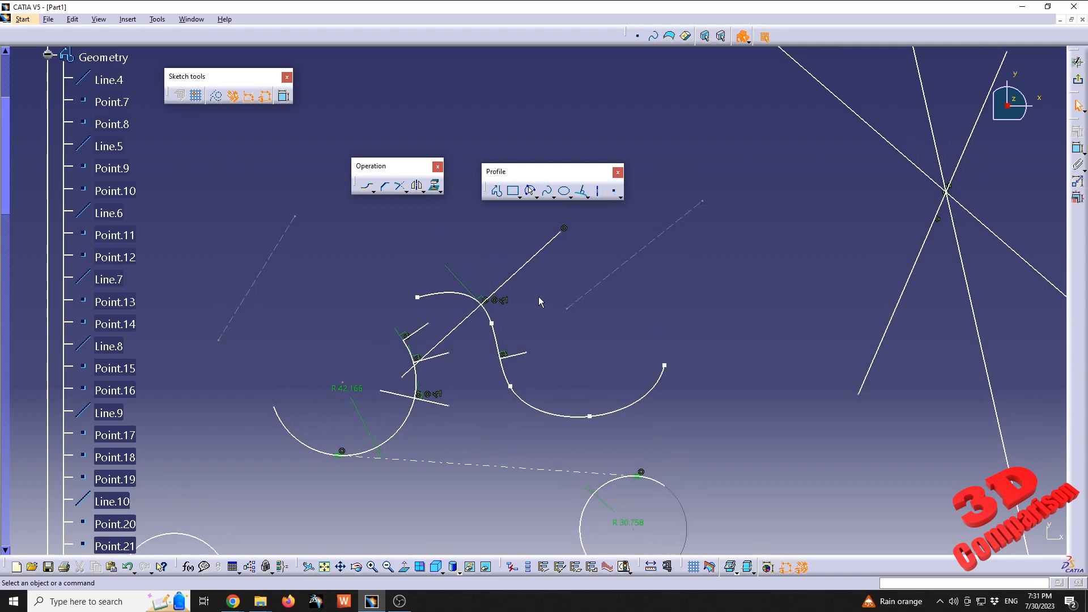
double_click(533, 260)
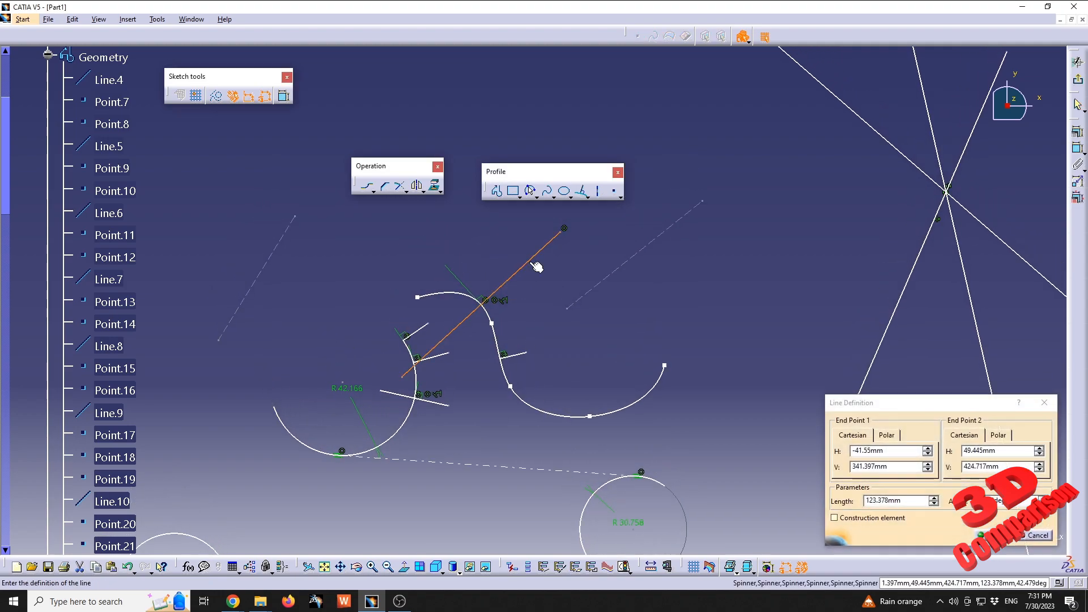
click(866, 521)
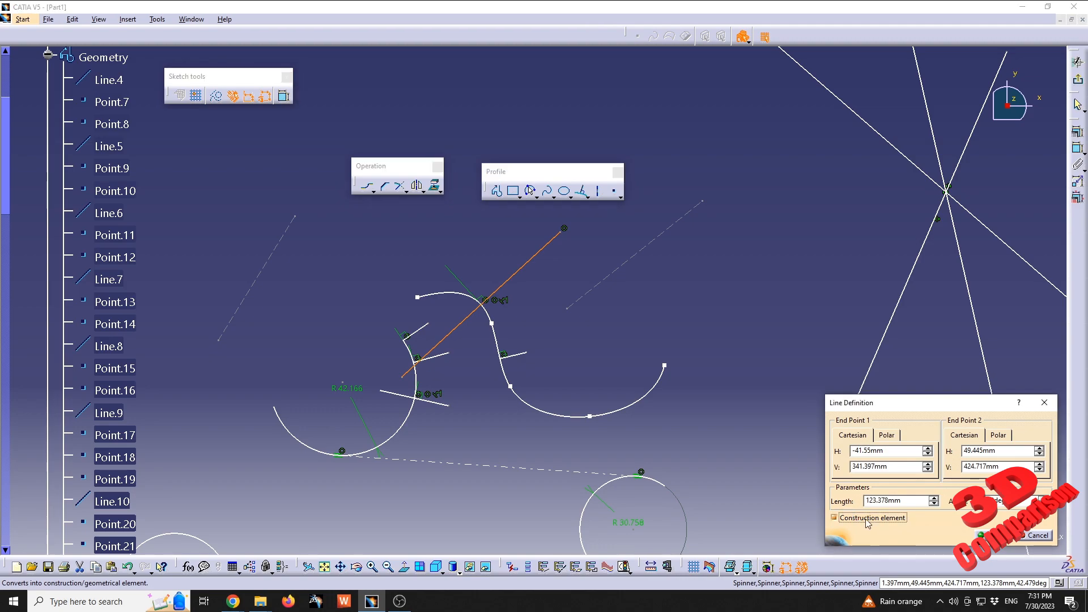
click(997, 536)
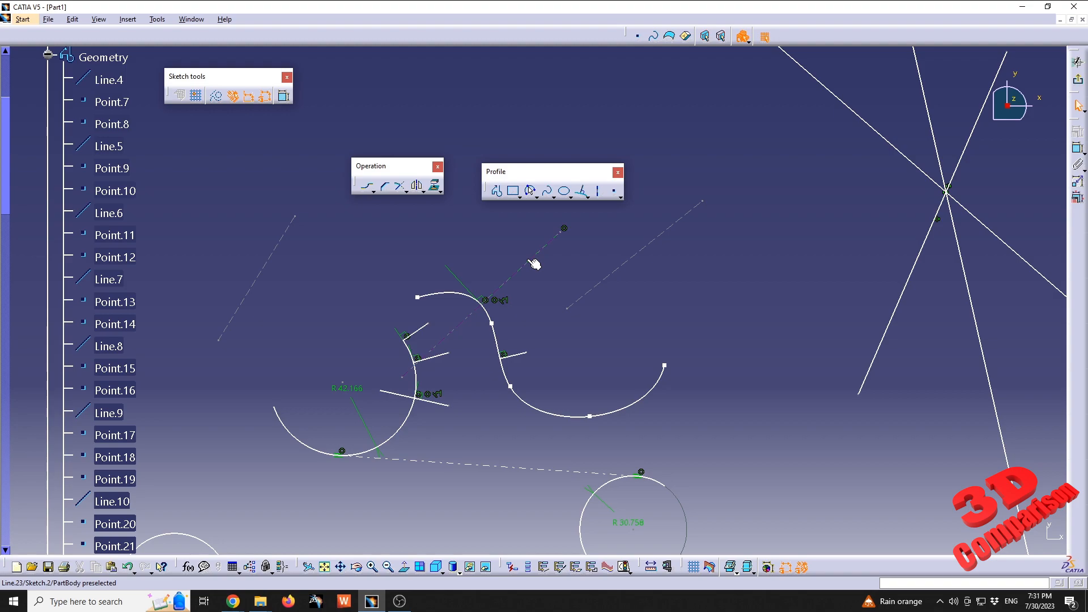
Step: Place several scattered standalone points around the steeper axis and above the arc and spline
click(616, 194)
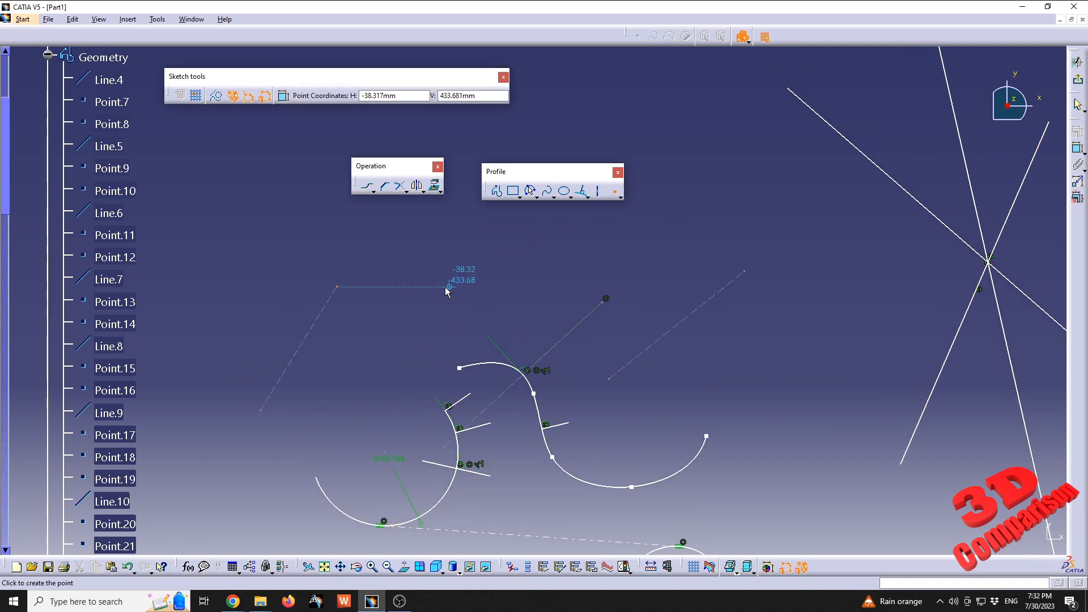
click(199, 494)
click(243, 349)
click(329, 414)
click(380, 337)
click(356, 255)
click(524, 237)
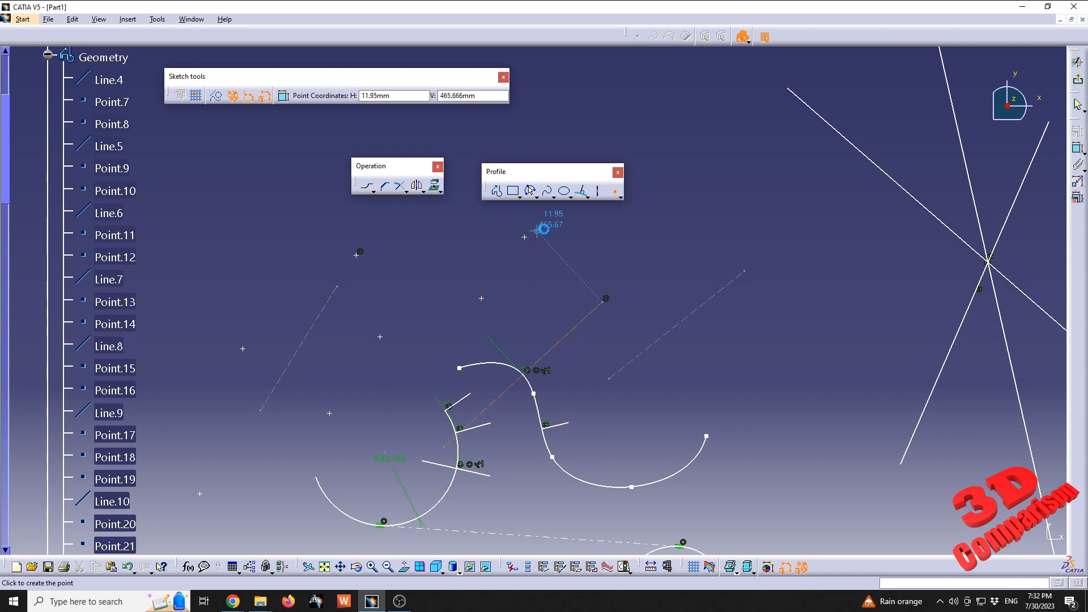
key(Escape)
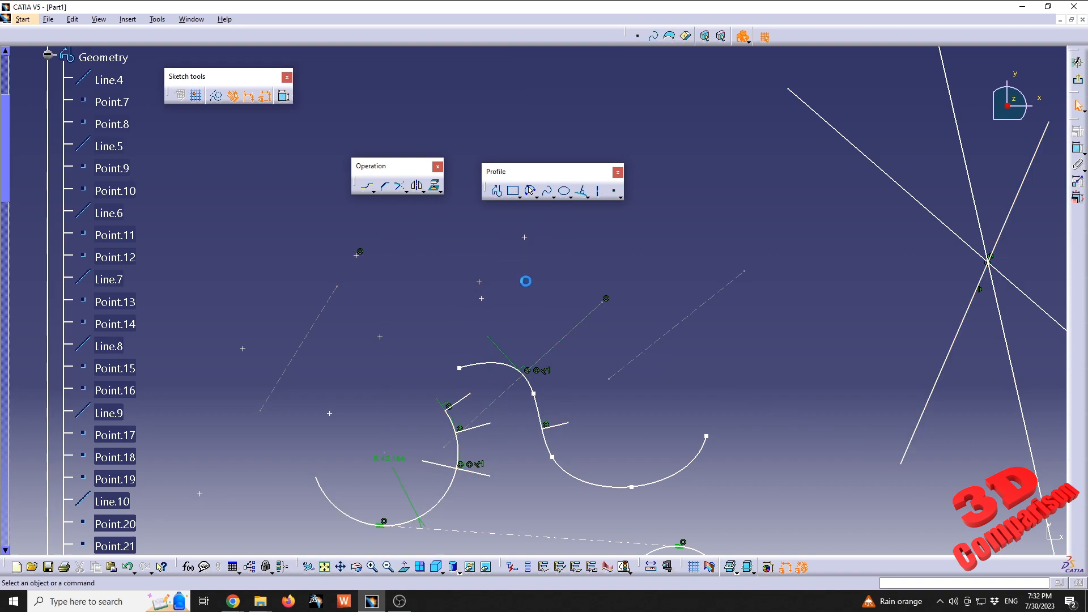
Step: Create a point by Cartesian coordinates near the sketch origin, with H 50 mm and V 50 mm
click(621, 197)
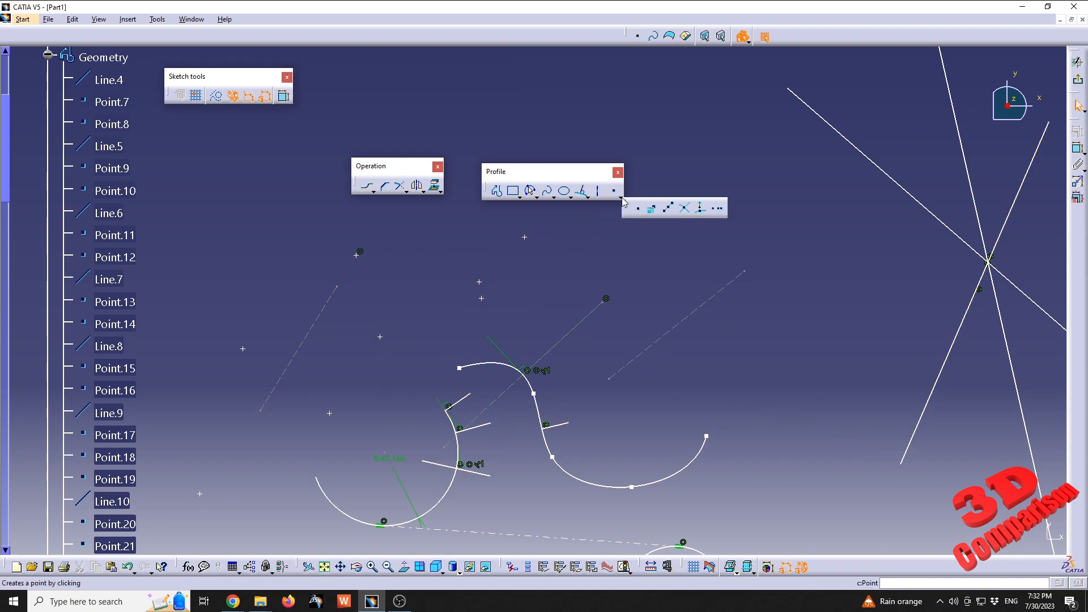
click(653, 210)
mouse_move(641, 308)
middle_down()
mouse_move(571, 280)
mouse_move(549, 430)
mouse_move(567, 238)
mouse_move(569, 269)
middle_up()
click(974, 479)
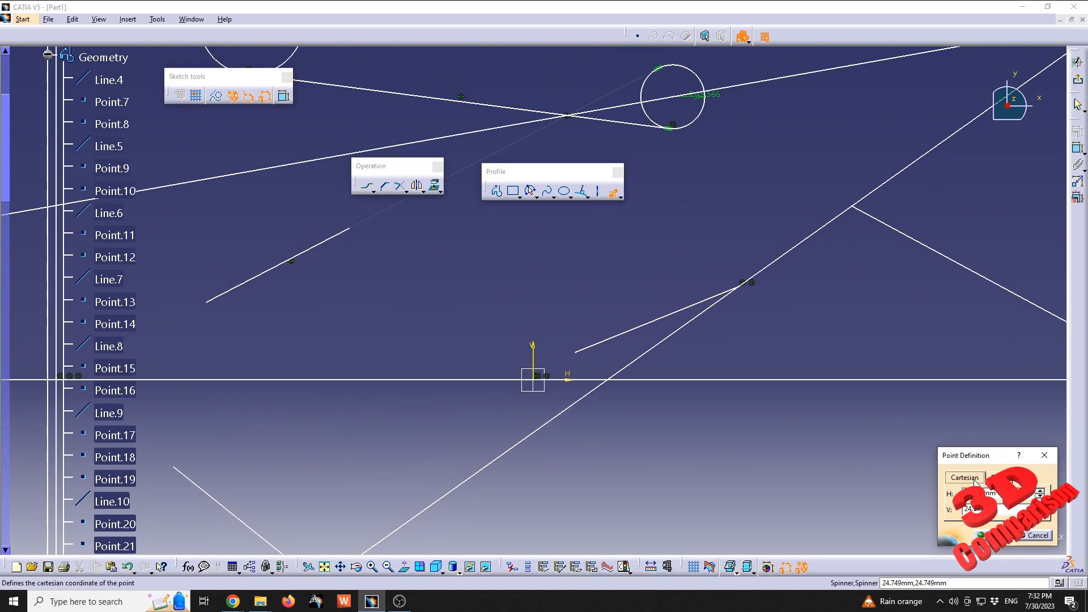
drag(998, 493, 872, 507)
key(BackSpace)
text(50)
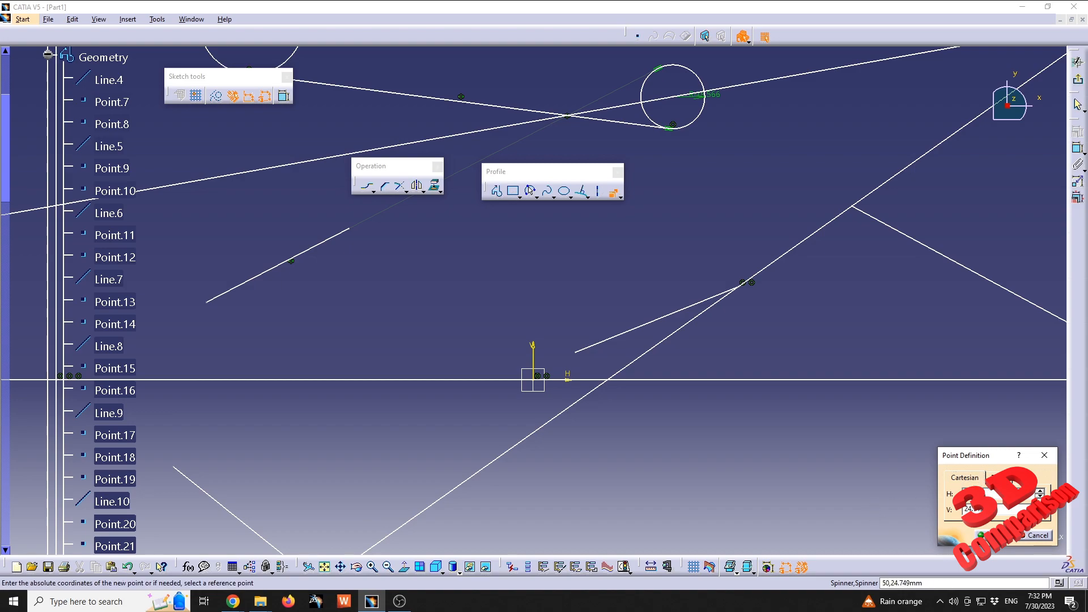
key(Tab)
text(50)
key(Return)
key(Return)
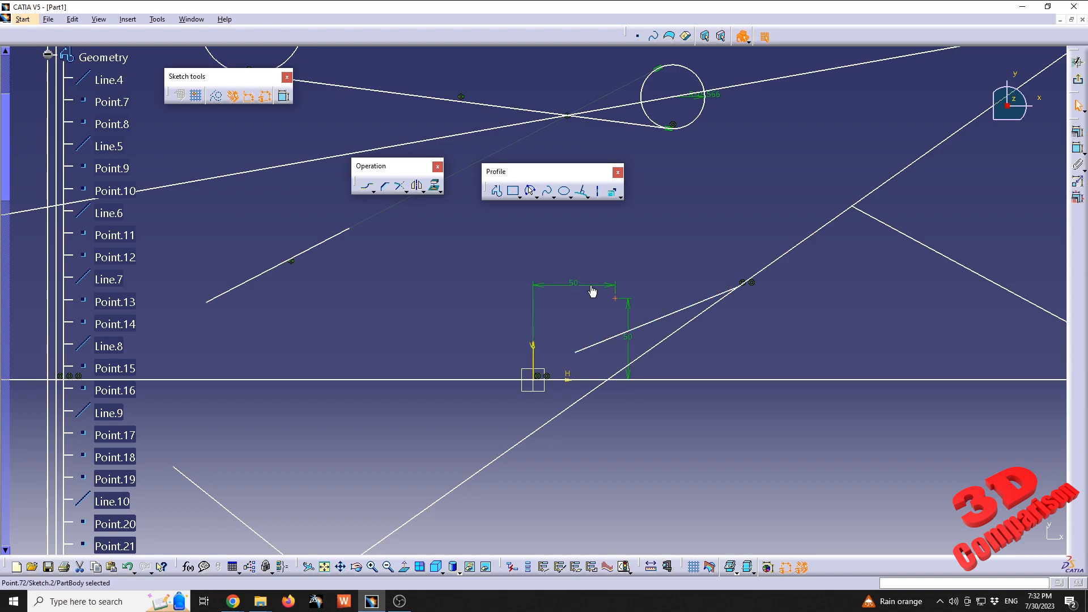
Step: Set the coordinate point's horizontal distance from the vertical axis to 75 mm
double_click(573, 285)
text(75)
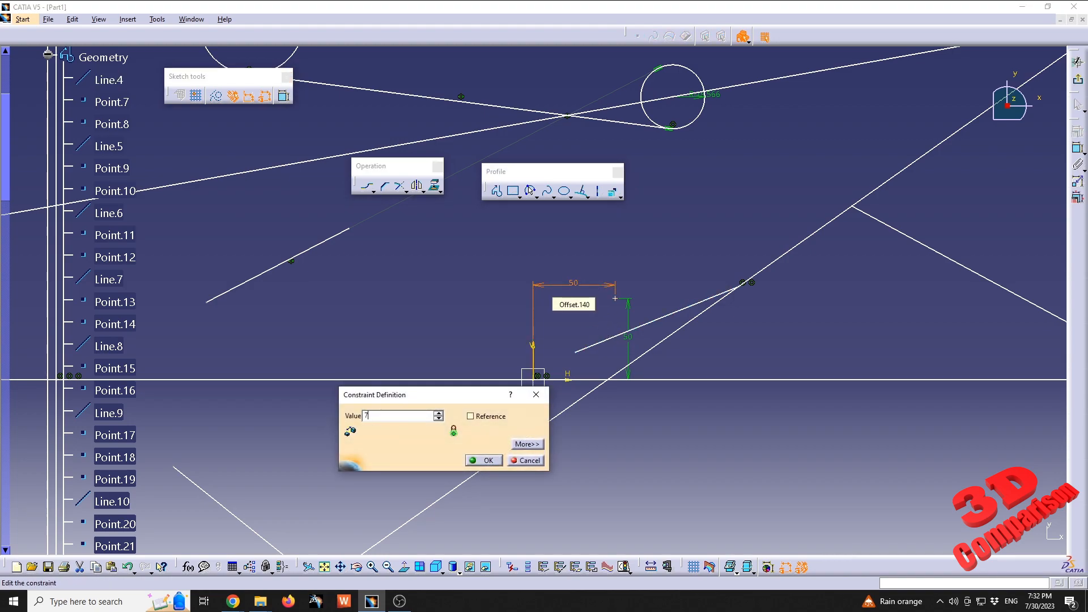
key(Return)
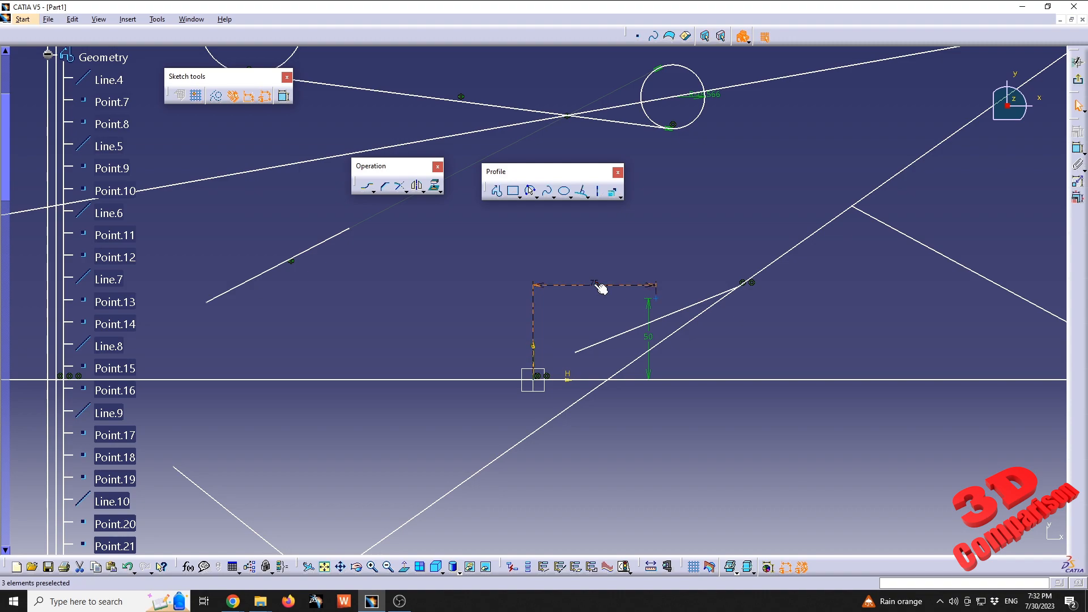
Step: Change the coordinate point's horizontal distance from the vertical axis to 25 mm and clear the selection
double_click(595, 287)
text(25)
key(Return)
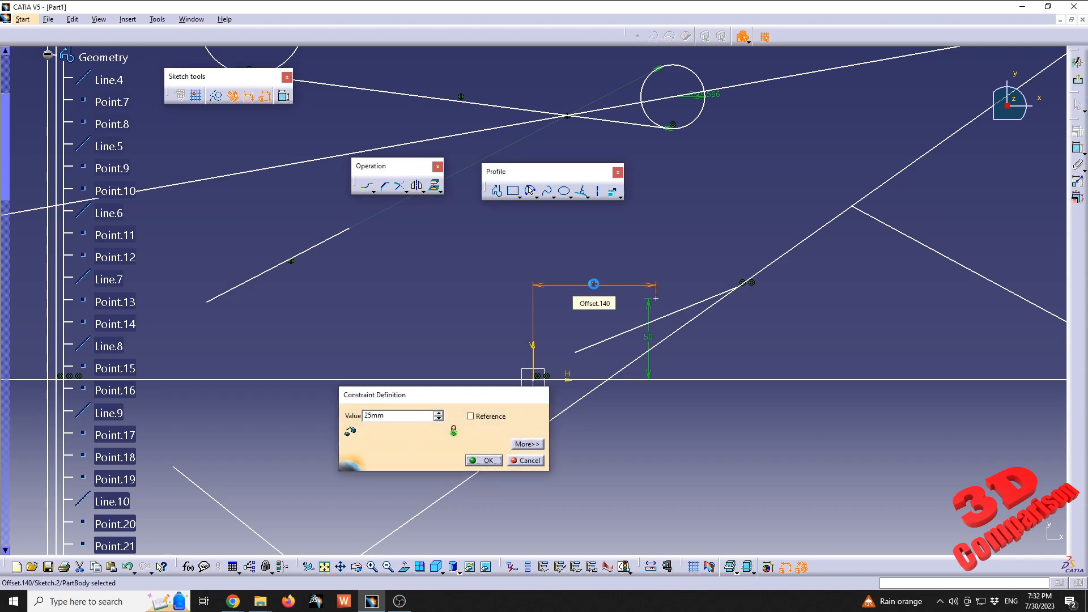
click(662, 245)
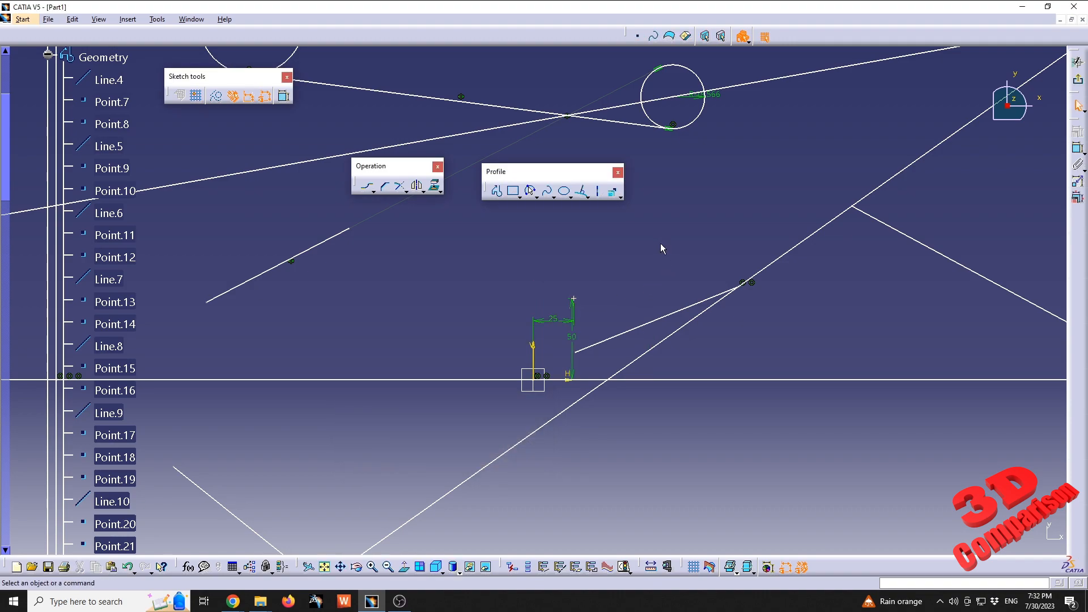
Step: Create a second point by polar coordinates from the origin, with a radius of 50 mm and an angle of 45 degrees
click(614, 195)
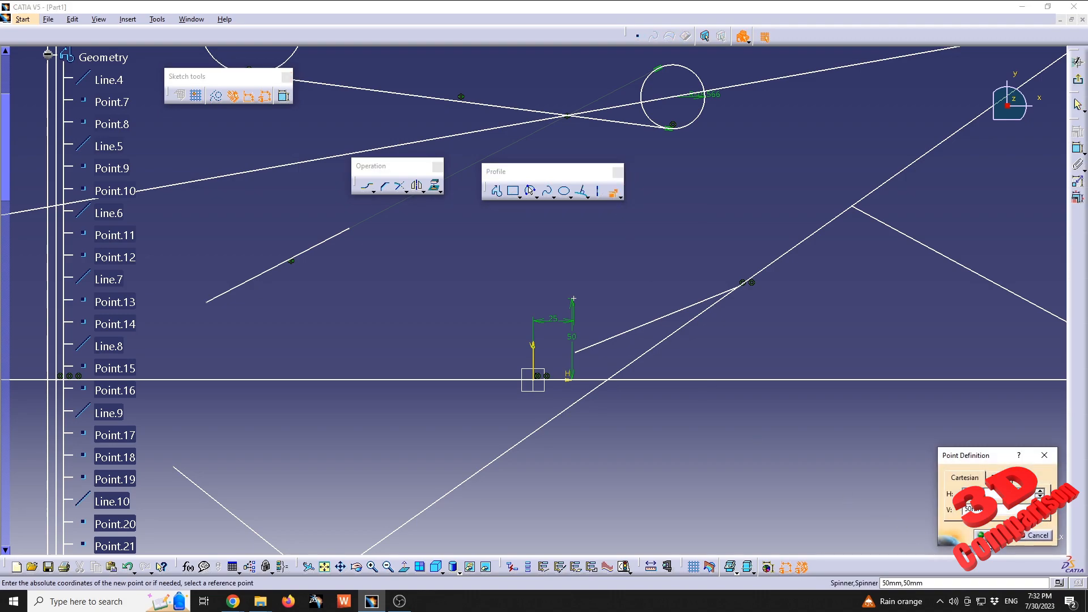
click(1006, 477)
drag(989, 456, 824, 442)
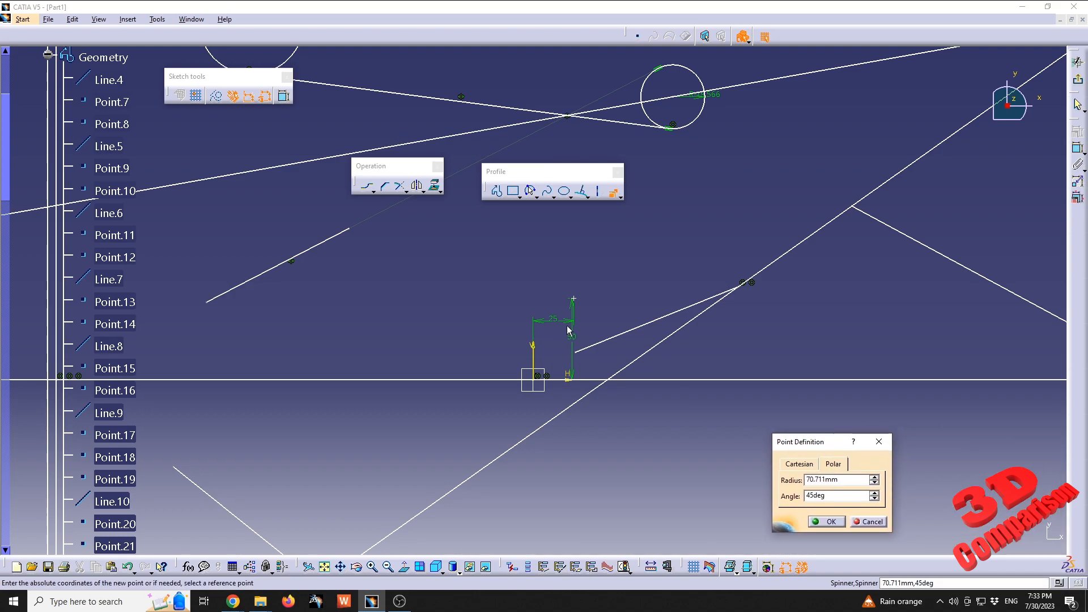
key(Tab)
text(50)
key(Tab)
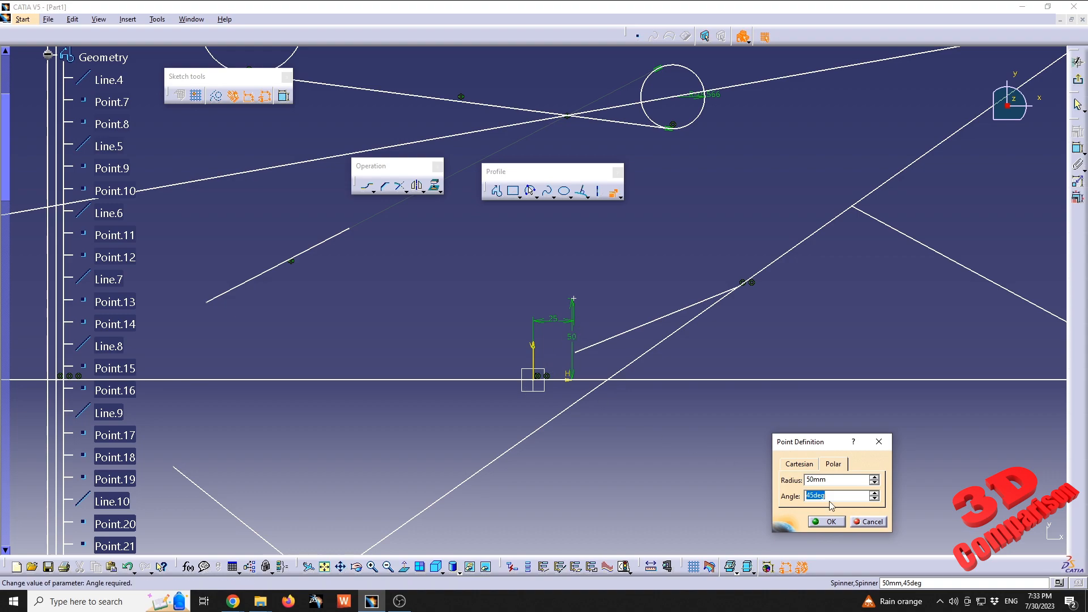
click(827, 522)
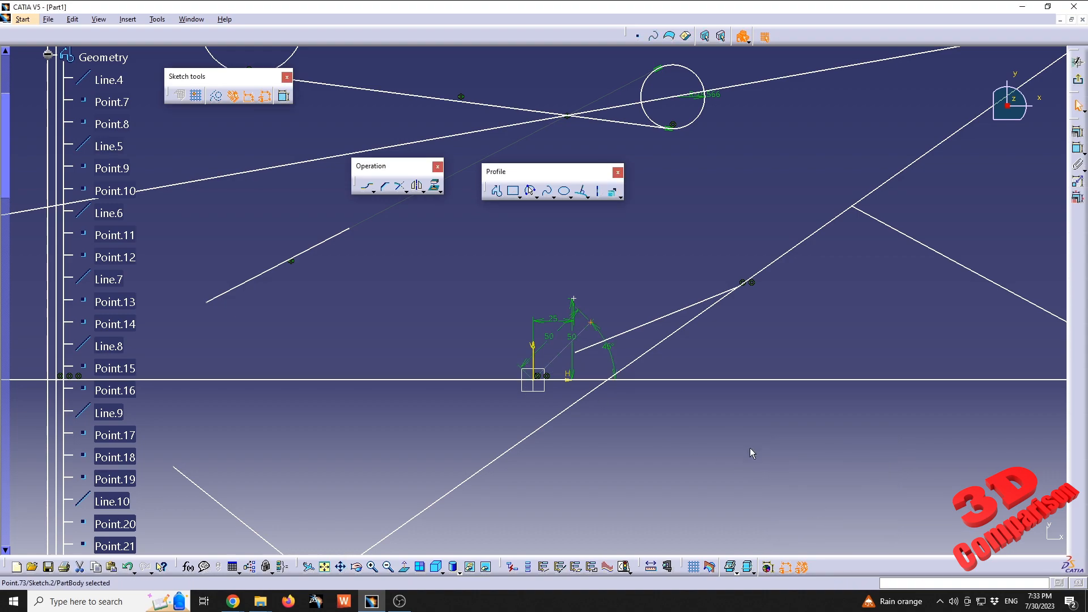
Step: Change the angular sector of the polar point's angle constraint to Sector 1
ctrl+middle_drag(615, 416, 725, 364)
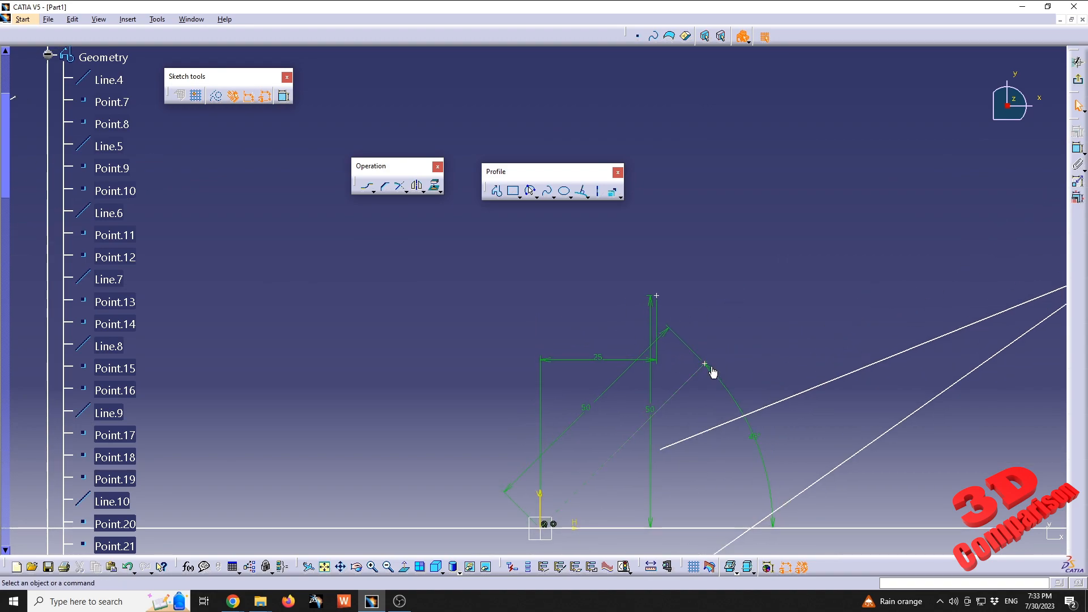
click(757, 442)
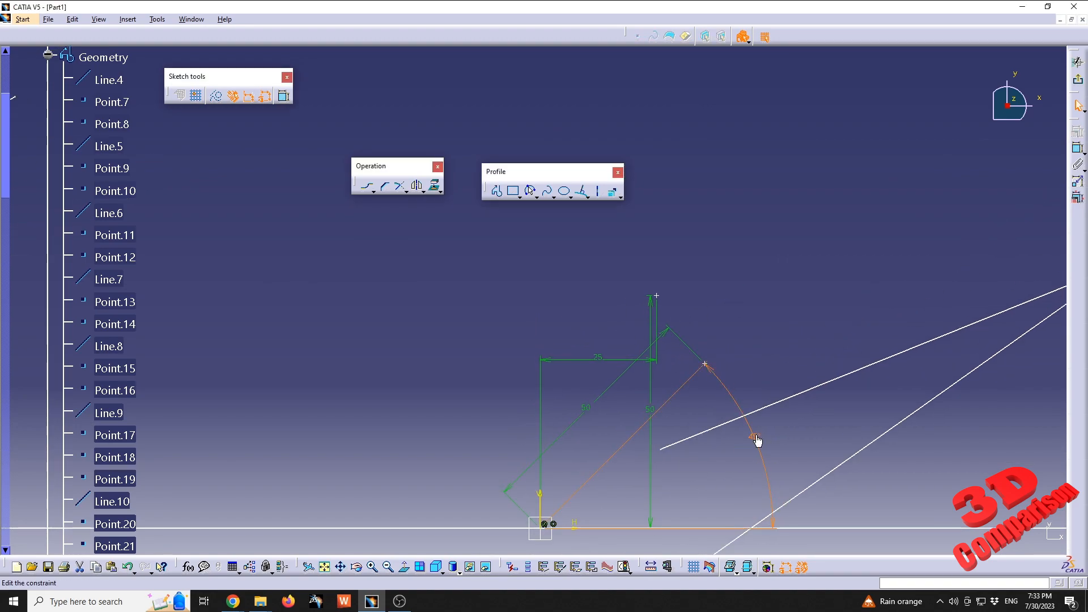
double_click(756, 441)
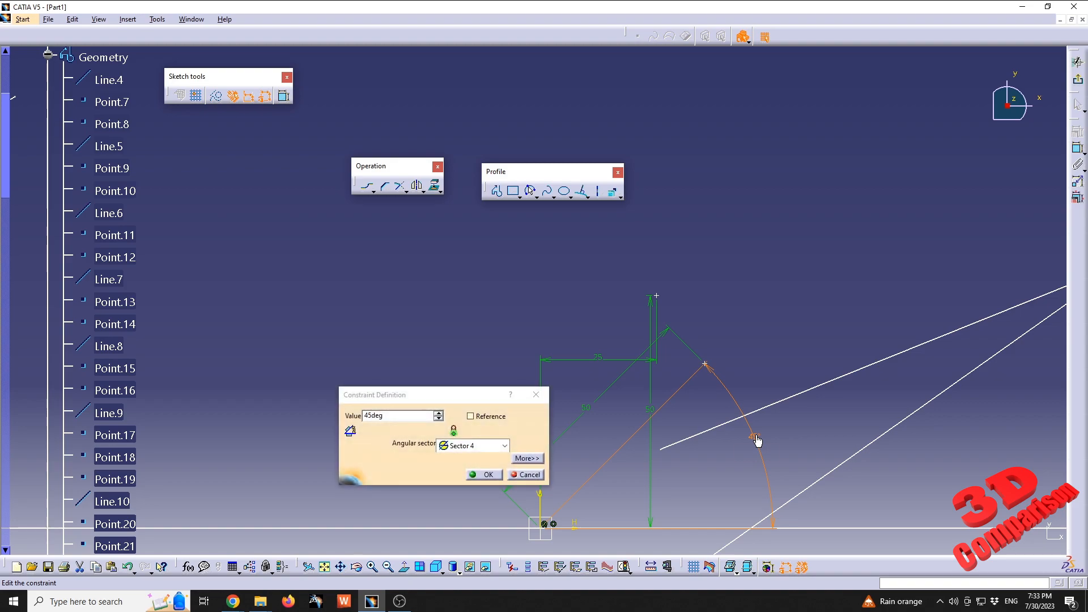
click(489, 447)
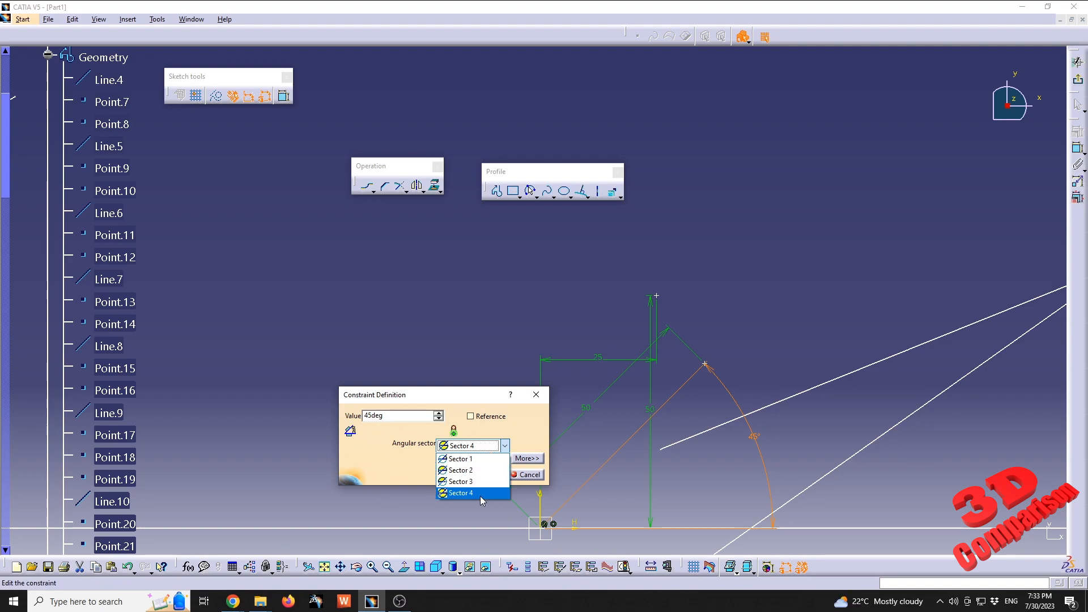
click(474, 458)
click(488, 472)
middle_drag(680, 440, 732, 425)
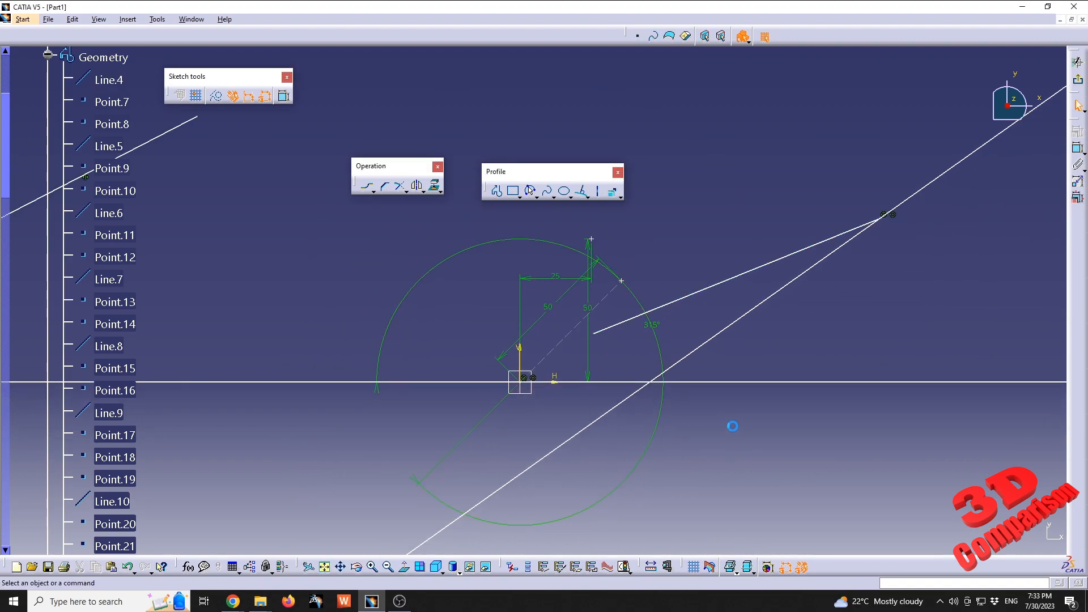
Step: Restore the 45-degree angular sector of the polar point's angle constraint
double_click(659, 326)
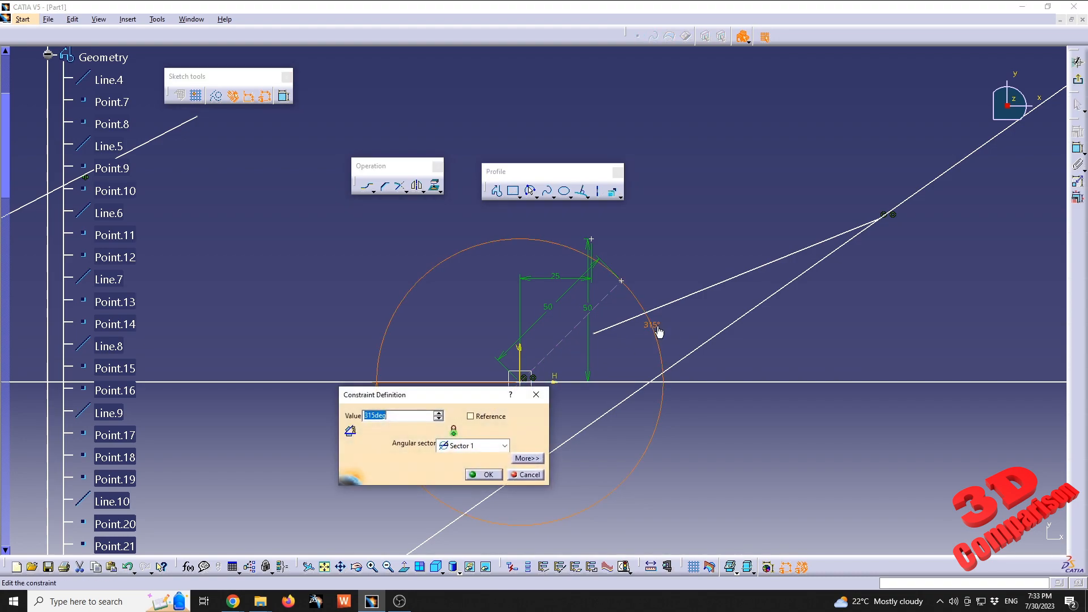
click(473, 445)
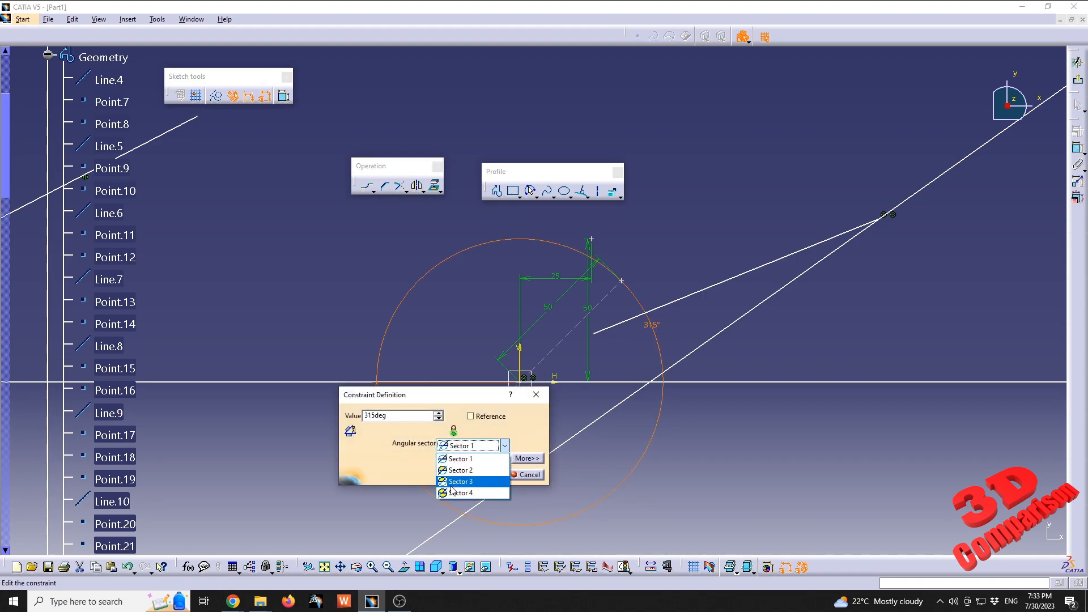
click(454, 482)
click(484, 475)
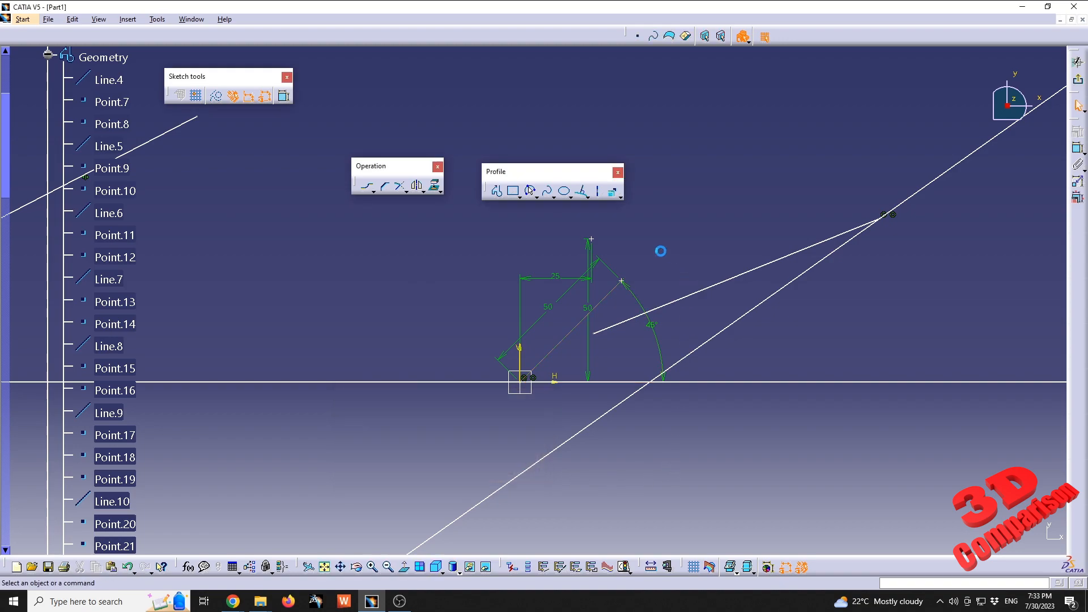
Step: Create 20 equidistant points between the free endpoint of the upper-left line and the nearest endpoint of the slanted line by the origin
click(616, 196)
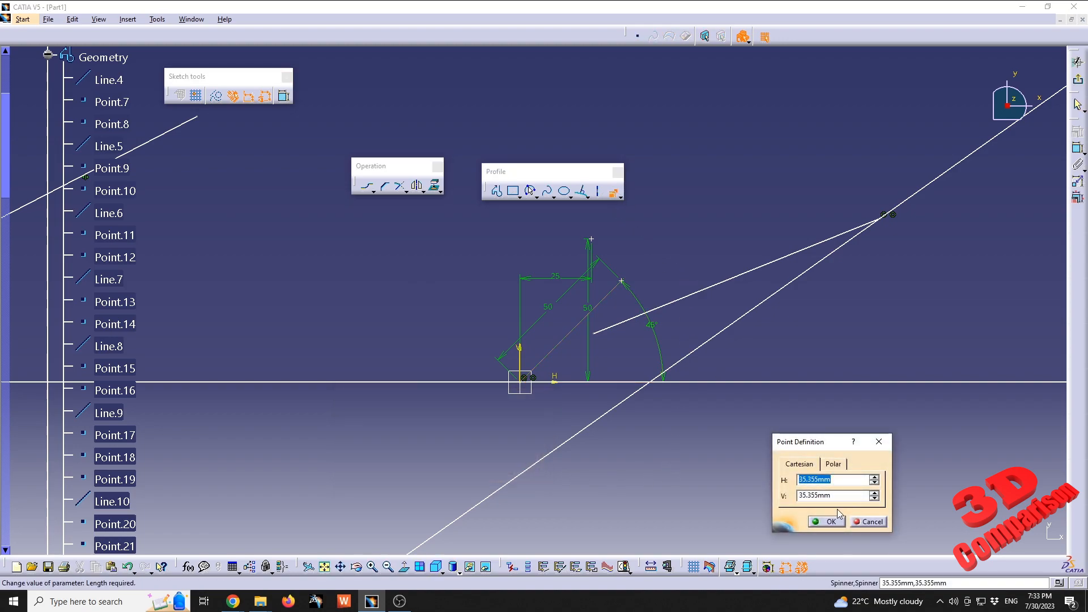
click(873, 522)
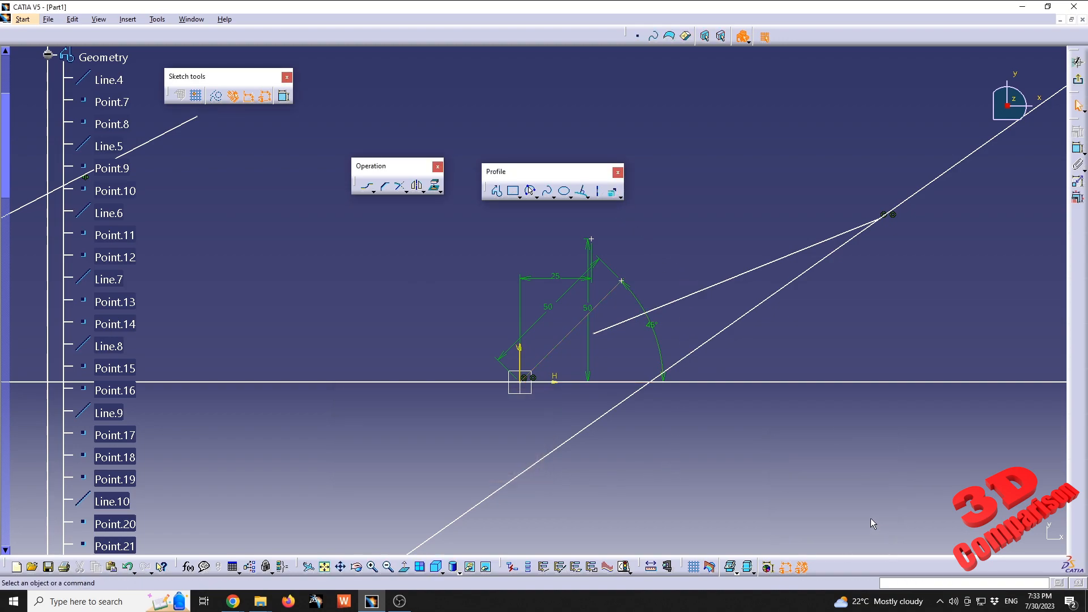
click(621, 196)
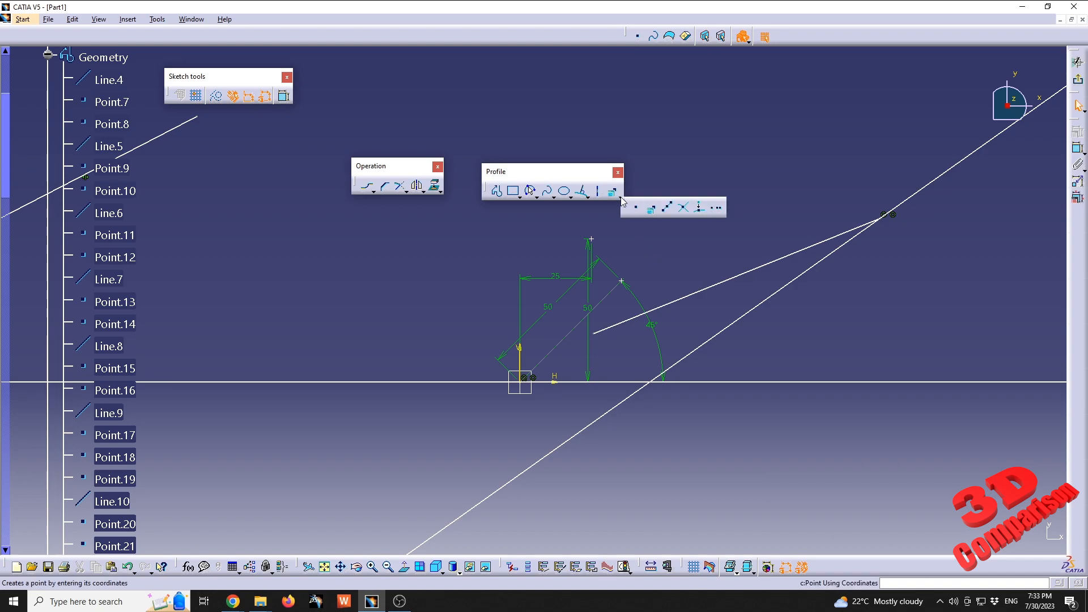
click(668, 210)
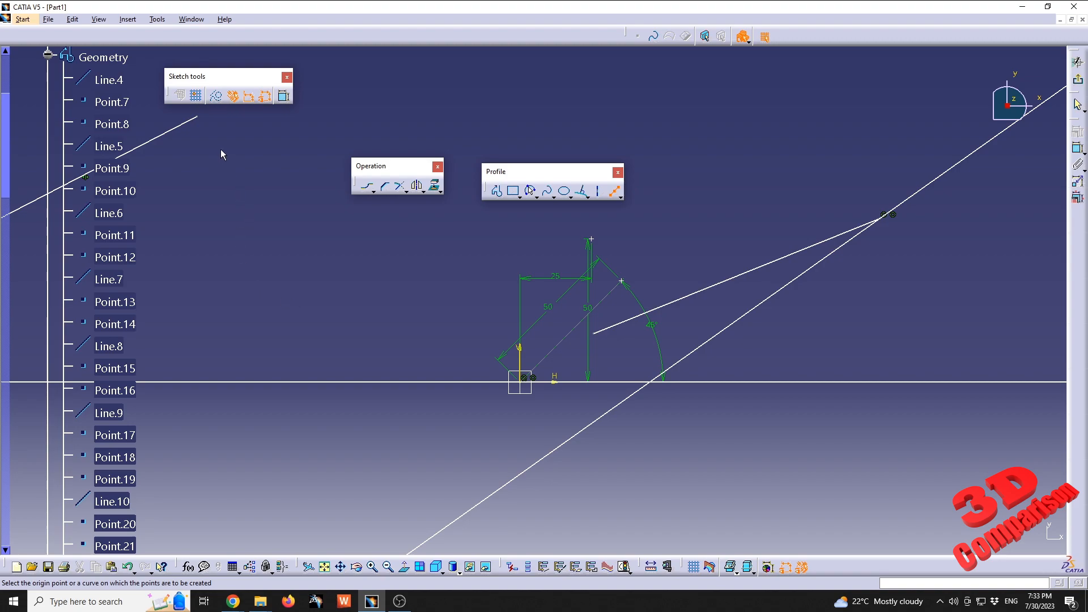
click(199, 119)
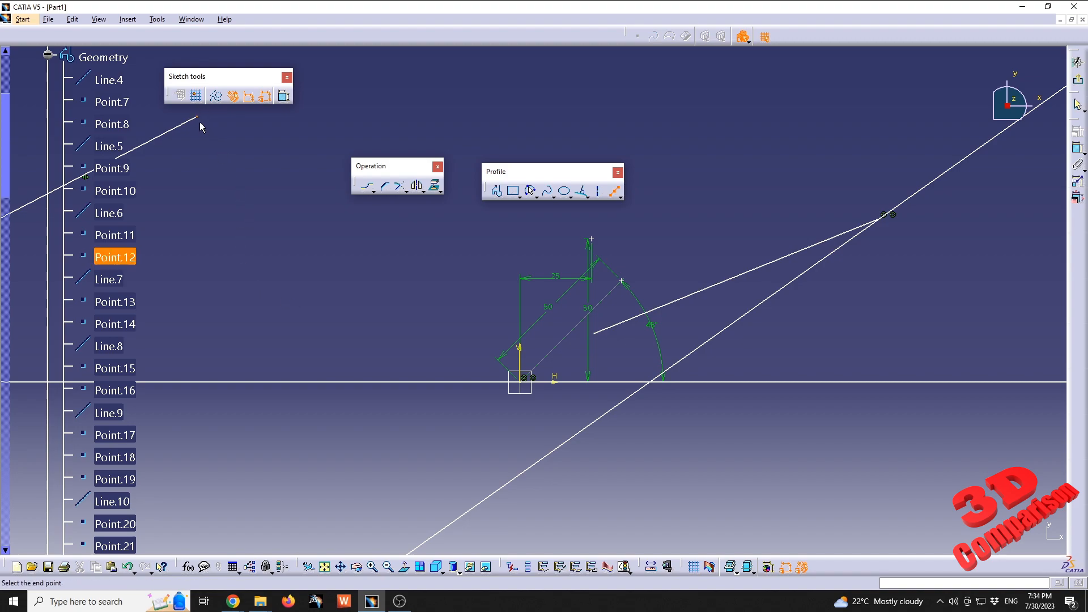
click(599, 336)
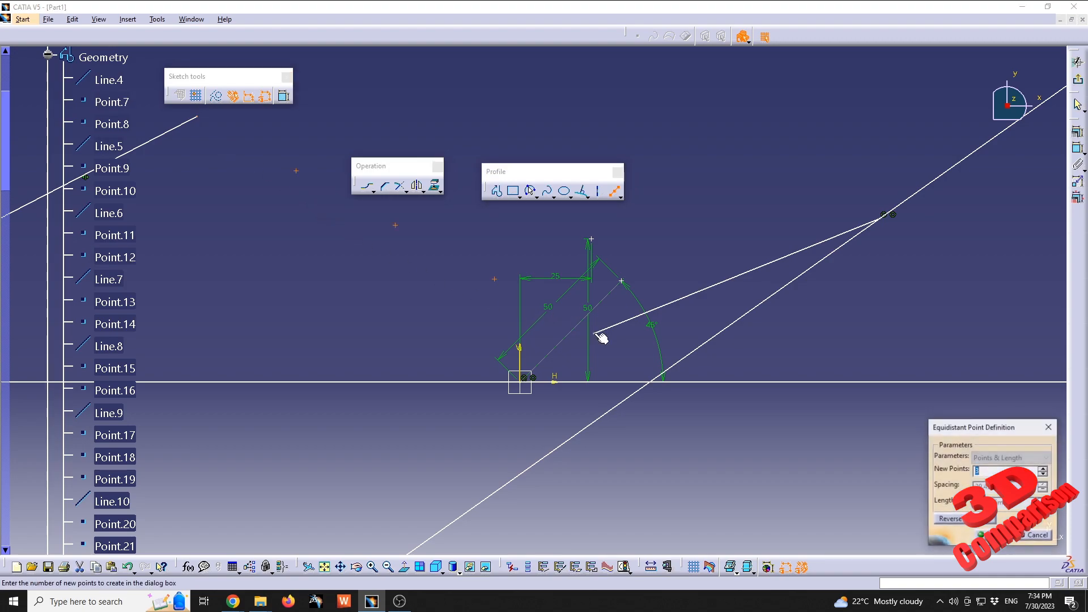
drag(893, 305, 743, 186)
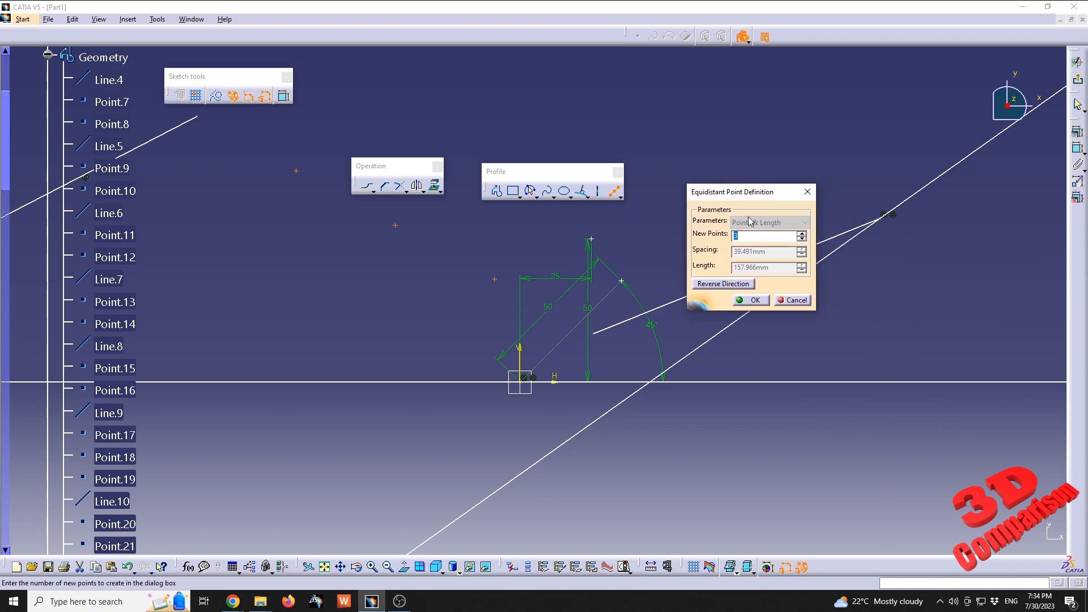
middle_drag(204, 122, 222, 170)
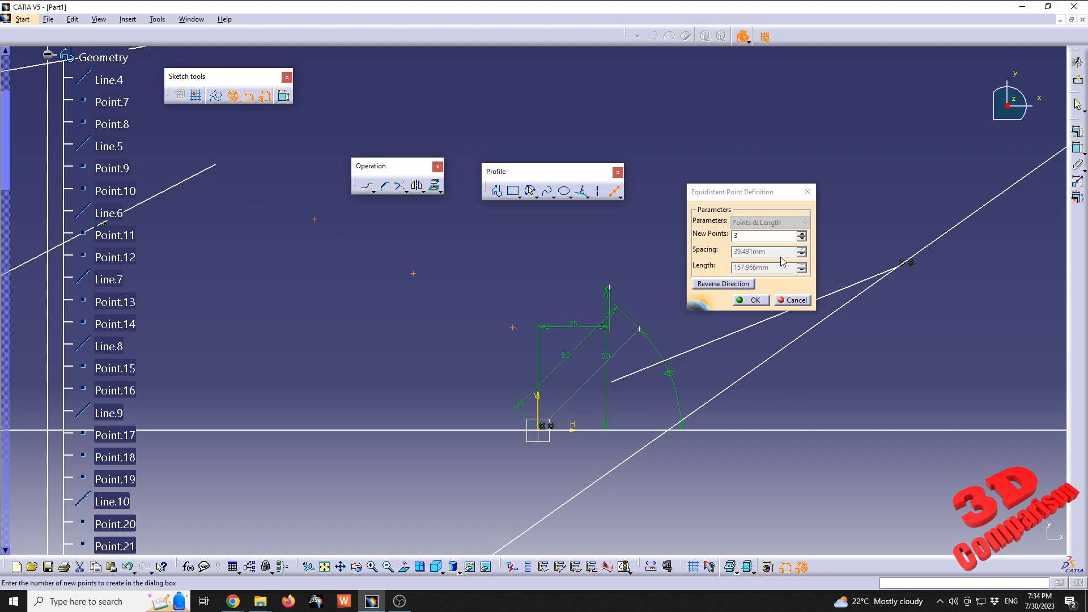
click(770, 243)
text(20)
key(Tab)
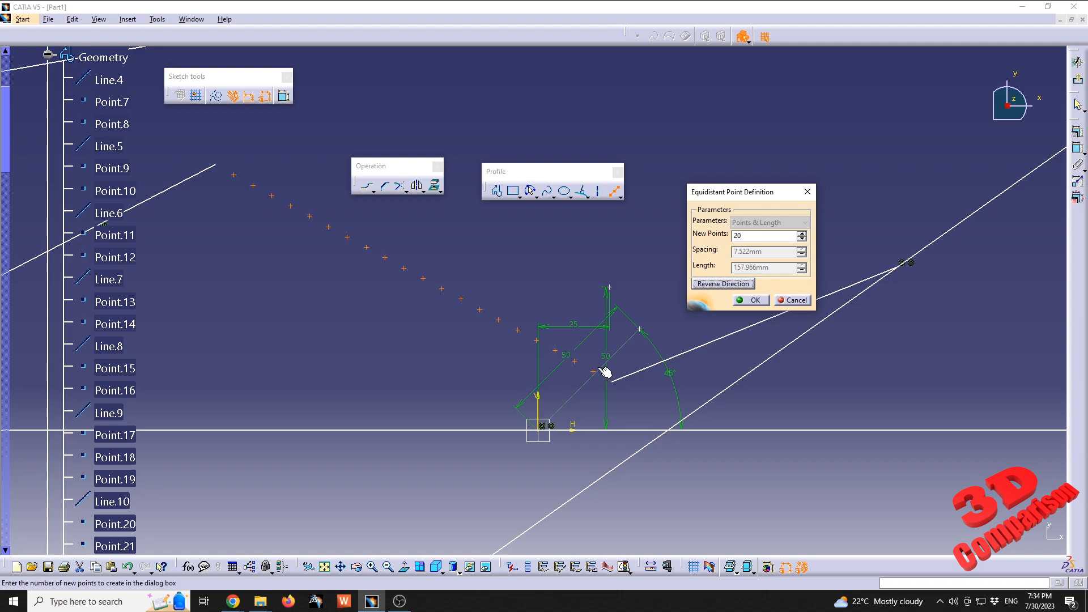
click(752, 303)
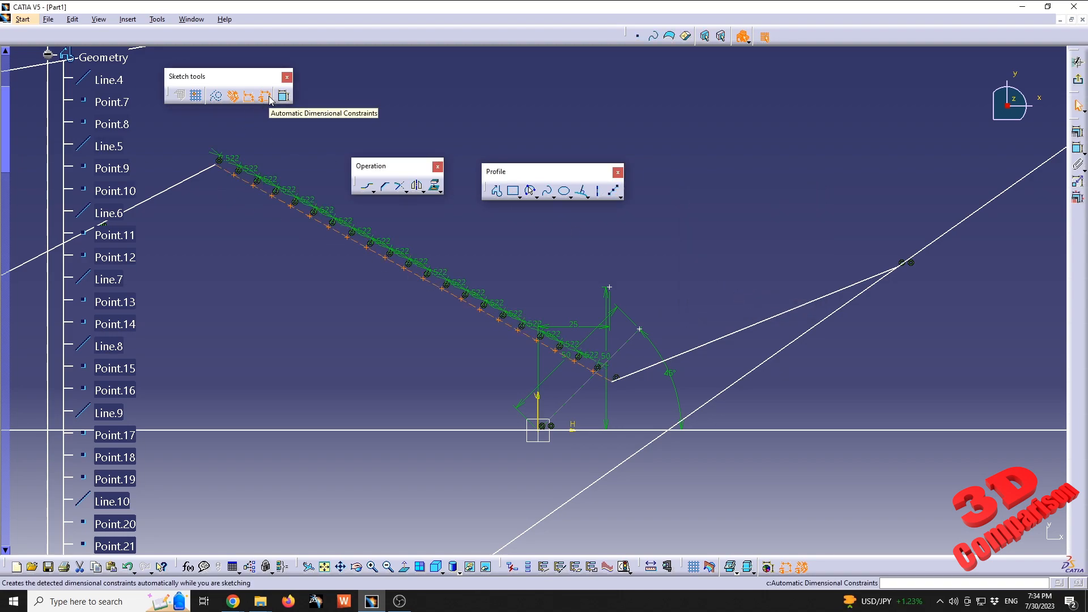
click(447, 350)
Step: Create an intersection point where the long slanted line, Line.10, crosses the horizontal line through the origin
ctrl+middle_drag(454, 352, 476, 225)
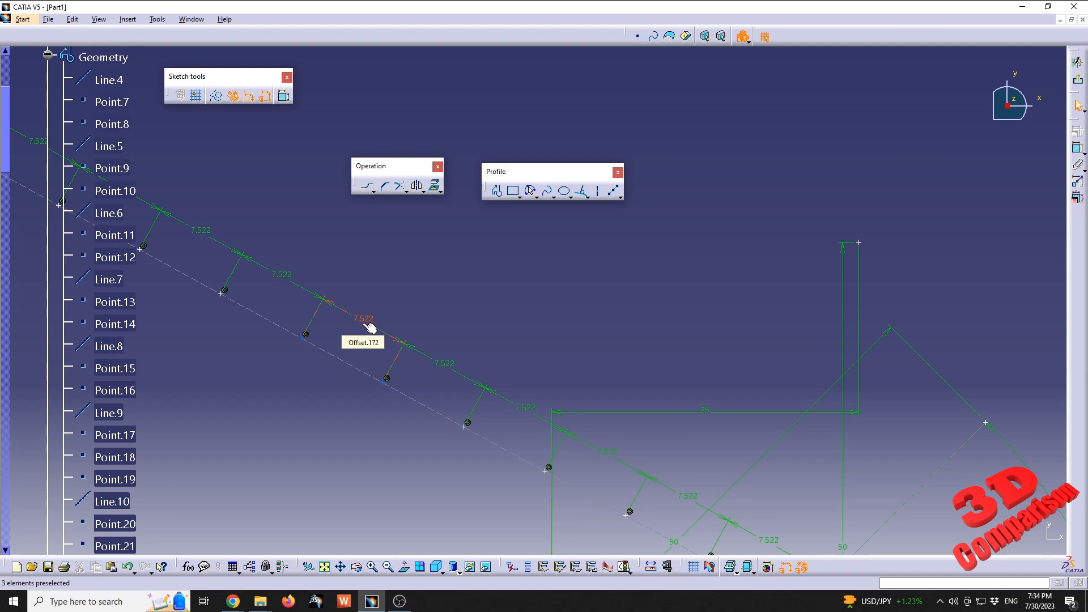
ctrl+middle_drag(534, 304, 534, 340)
click(622, 199)
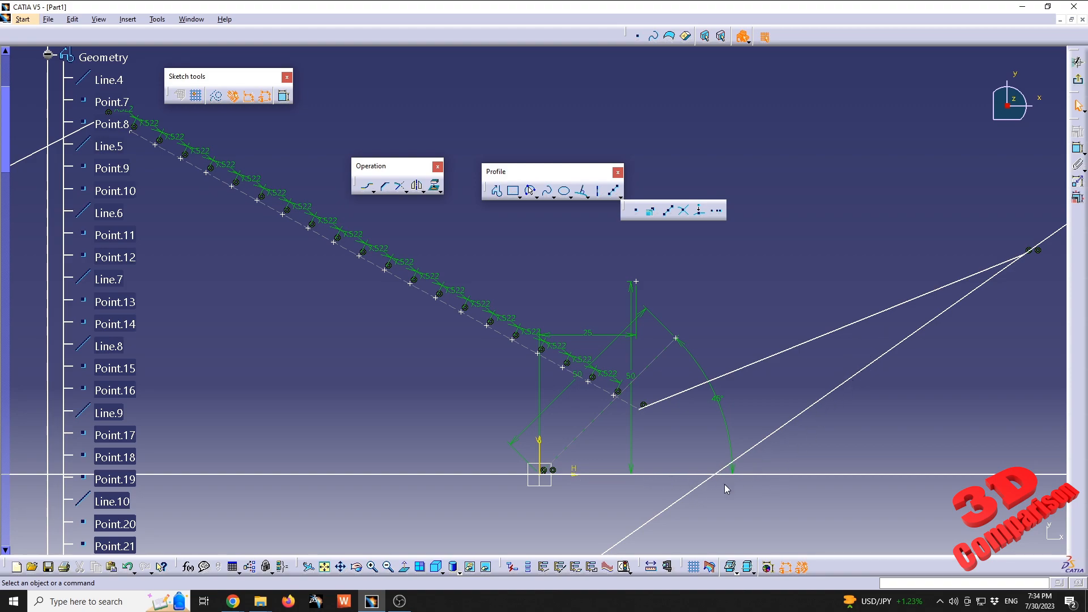
click(684, 213)
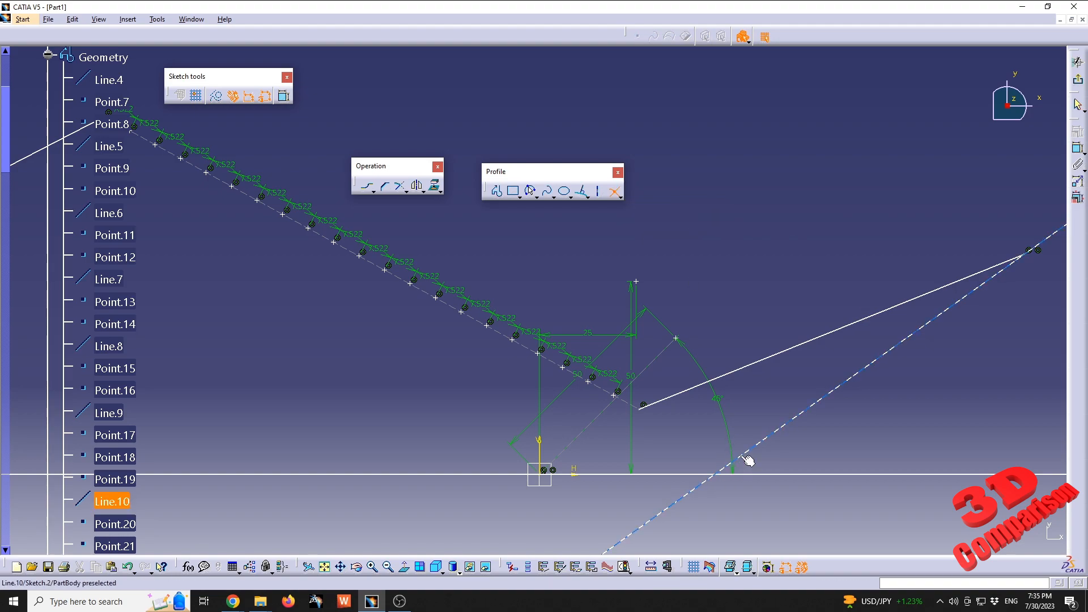
click(749, 456)
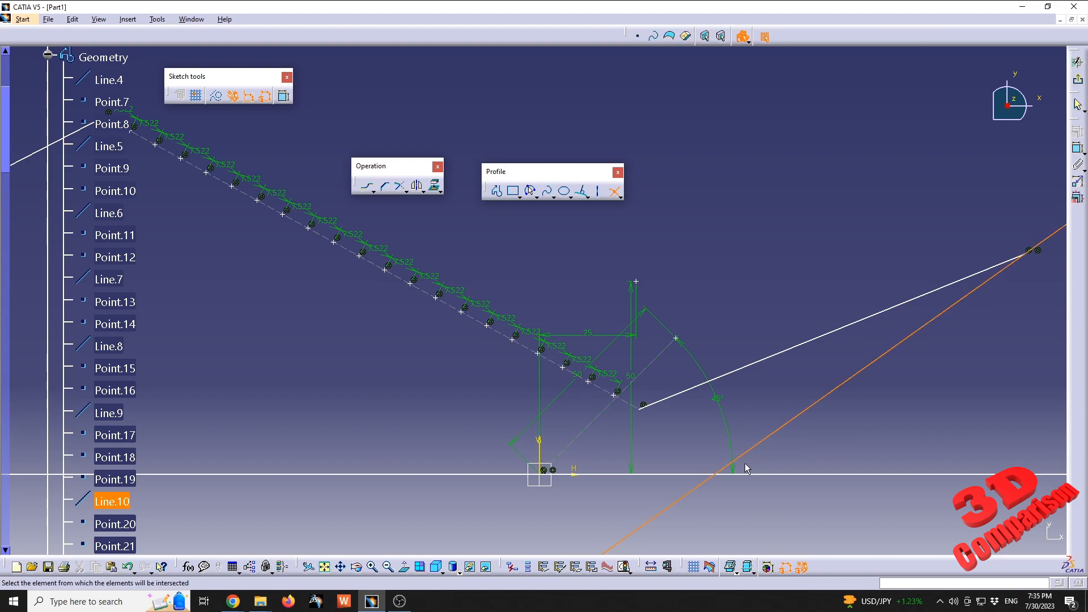
click(750, 475)
middle_drag(747, 504, 533, 334)
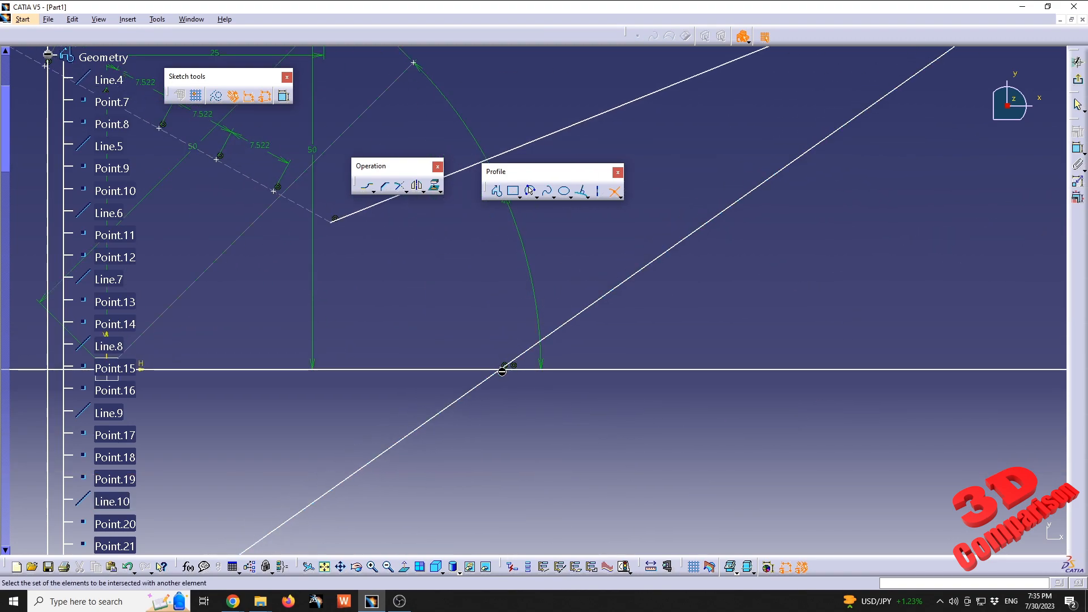
Step: Inspect the coordinates of the intersection point, Point.96, in its point definition
scroll(161, 394, down, 20)
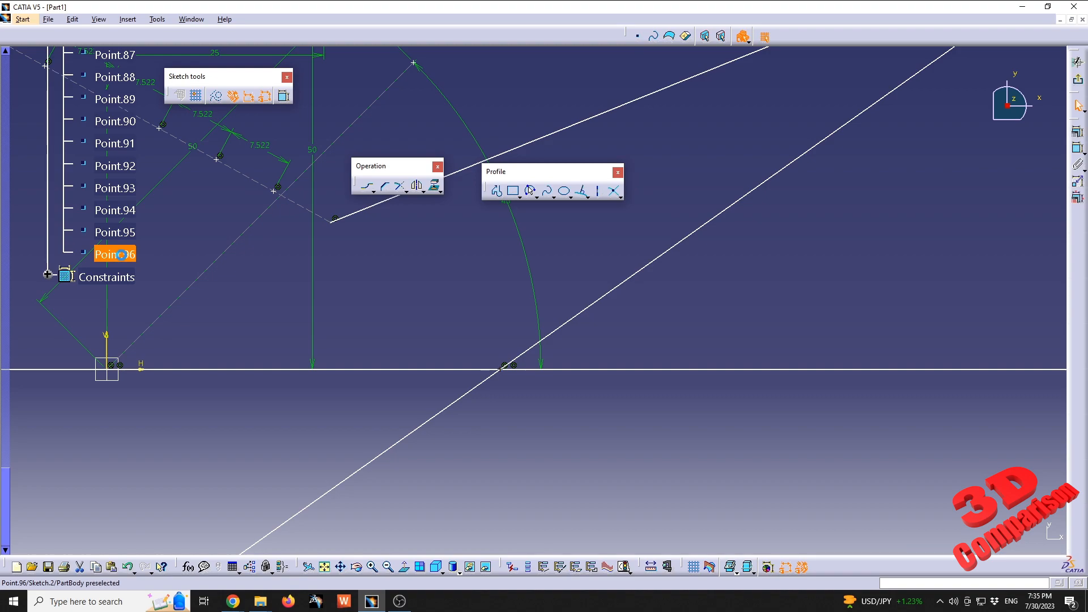
double_click(122, 255)
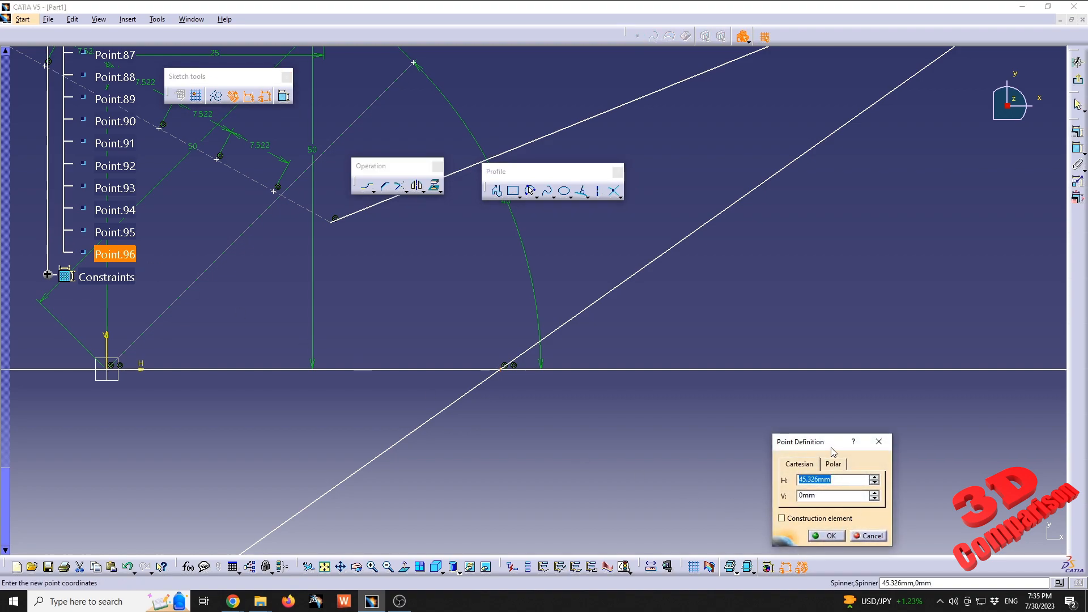
drag(821, 442, 572, 425)
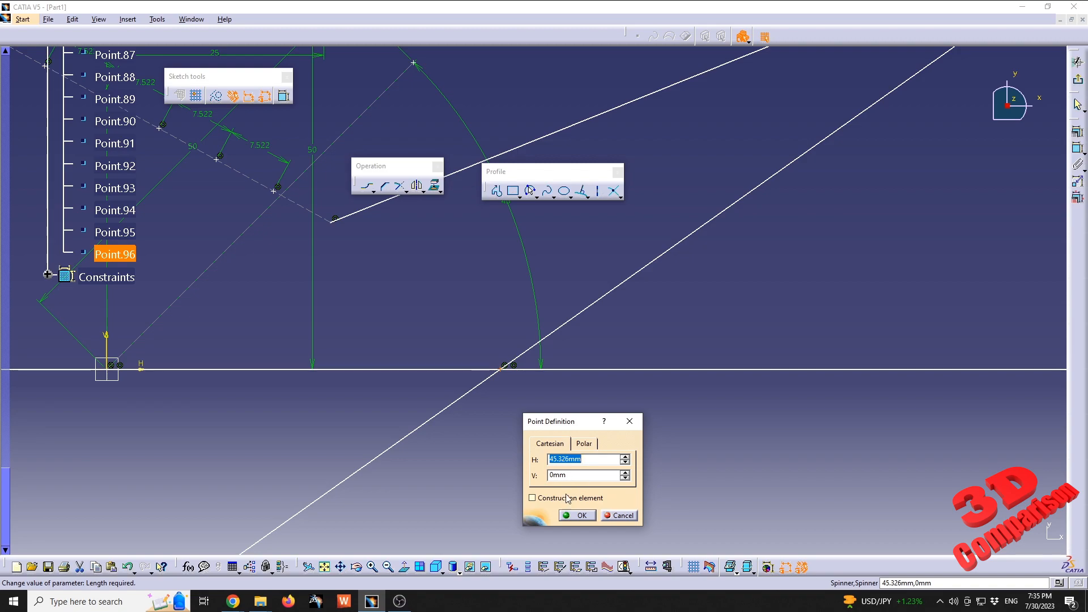
click(579, 517)
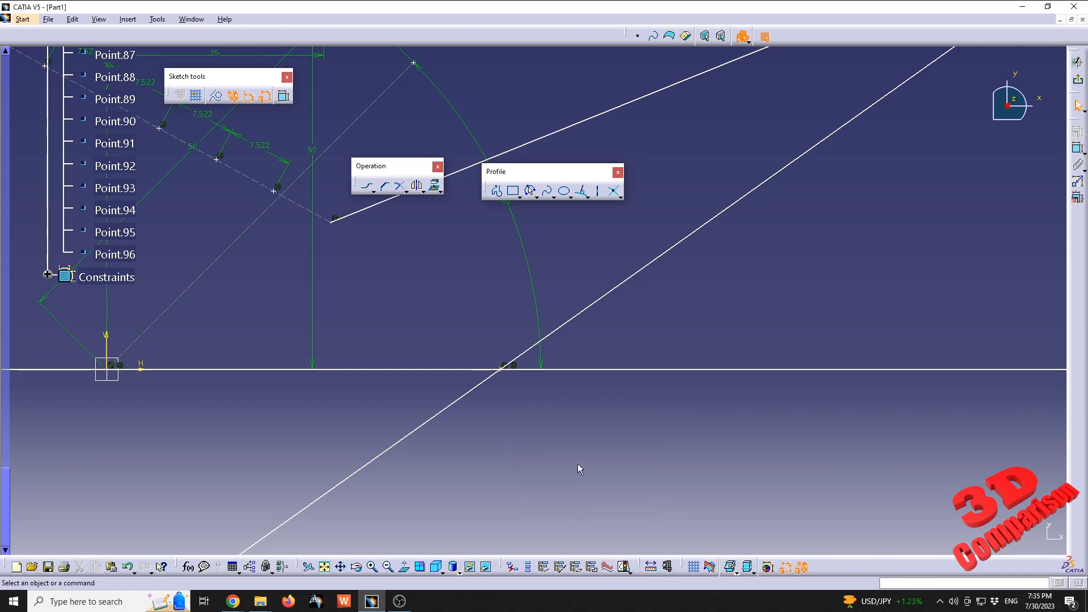
Step: Create an orthogonal projection point from Point.7, the lower endpoint of the upper slanted line, onto the horizontal line through the origin
click(620, 196)
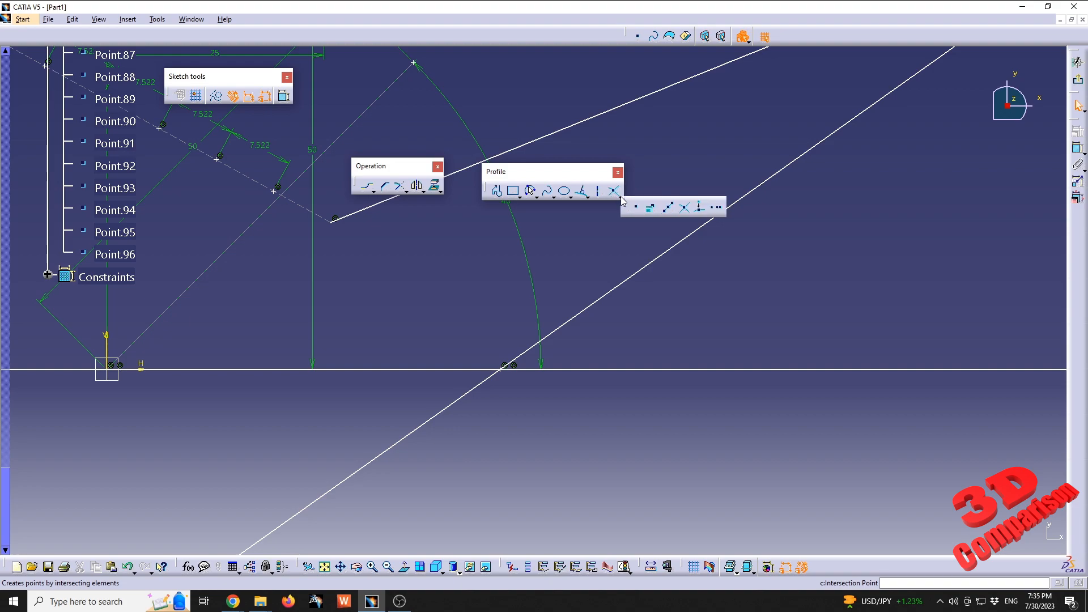
click(702, 210)
mouse_move(845, 135)
mouse_down()
mouse_move(969, 242)
mouse_move(947, 223)
mouse_move(931, 258)
mouse_up()
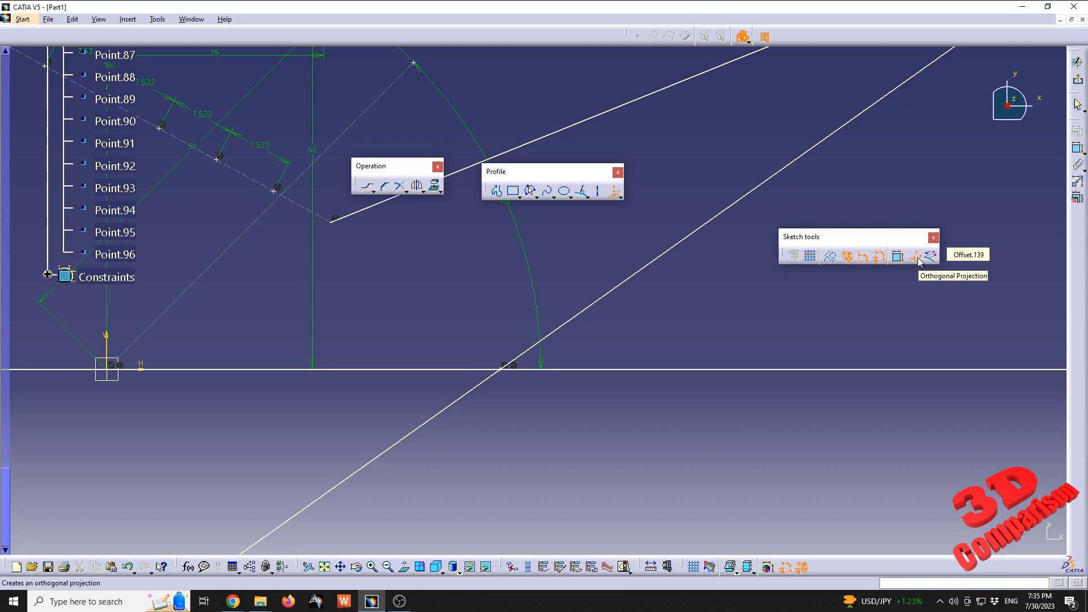
click(336, 220)
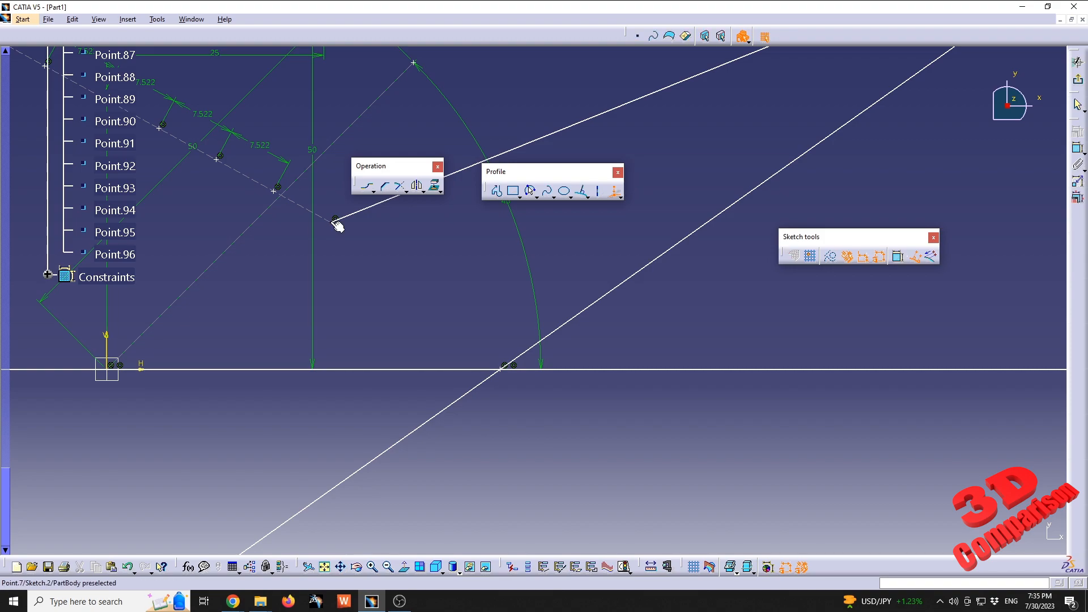
click(348, 370)
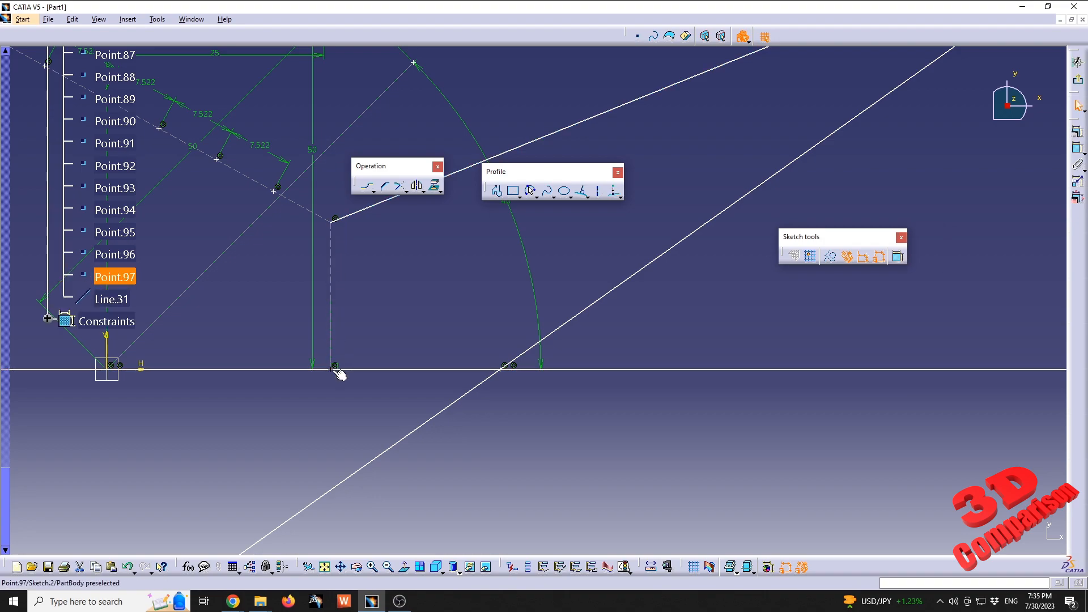
Step: Inspect the coordinates of the projected point on the horizontal line, Point.97
click(335, 221)
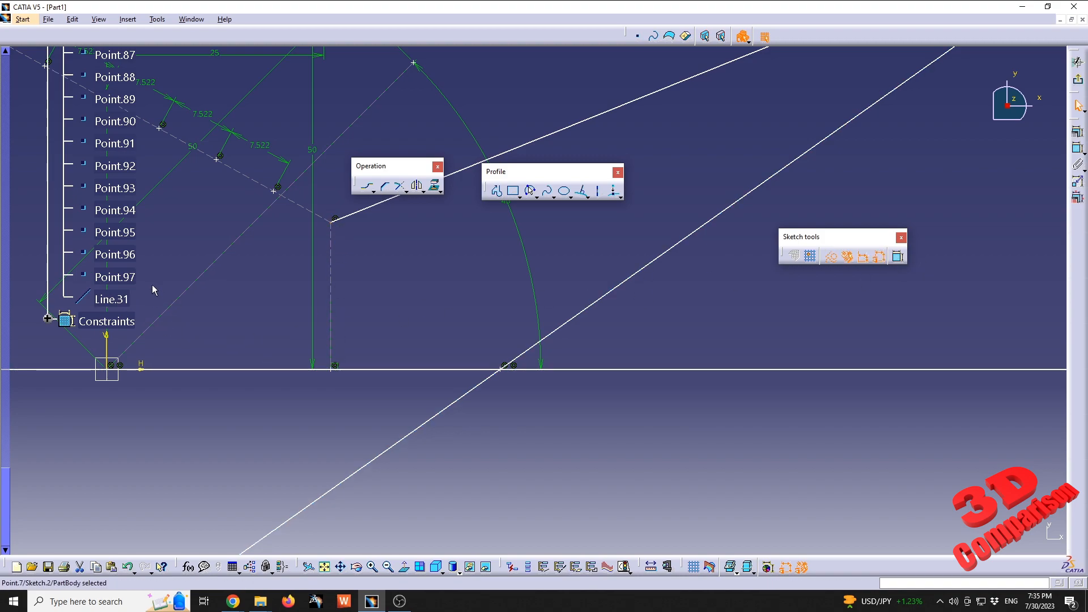
double_click(134, 277)
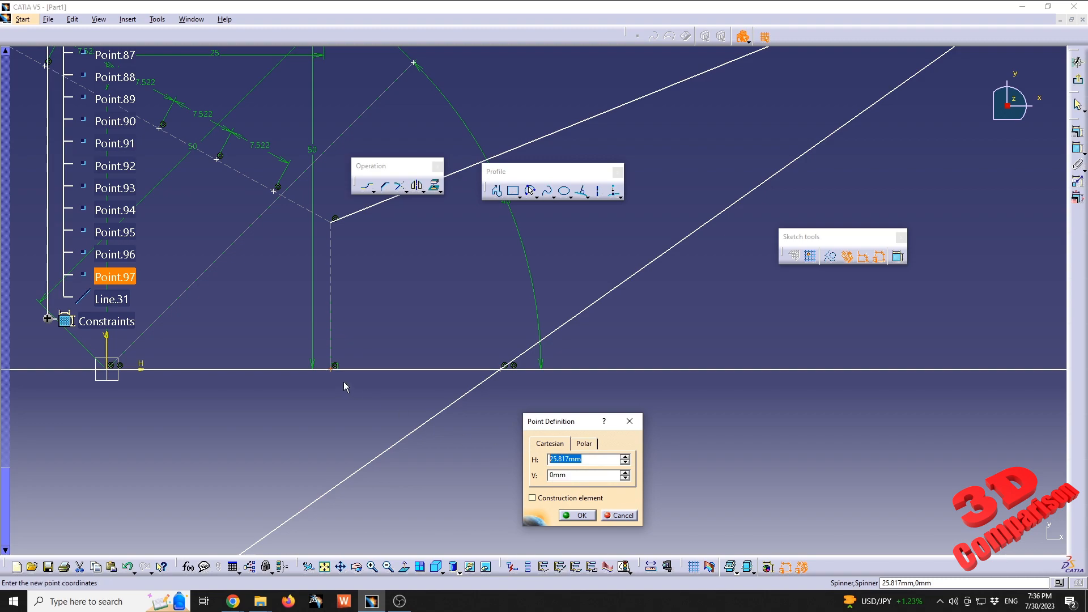
click(583, 516)
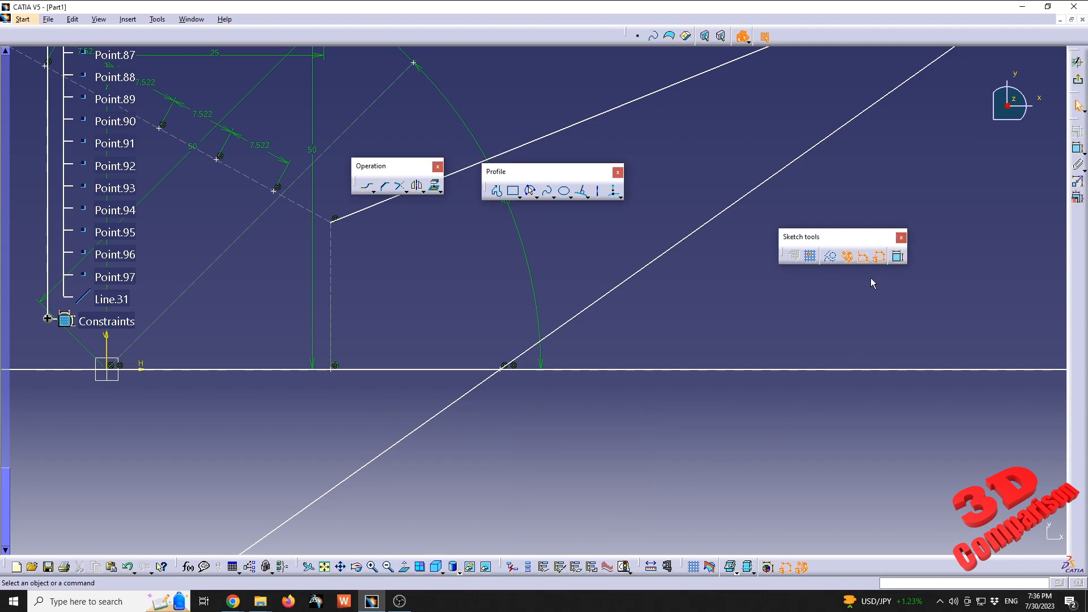
Step: Try projecting Point.7 along a slightly rising direction toward the long slanted line, and undo the projection
click(614, 191)
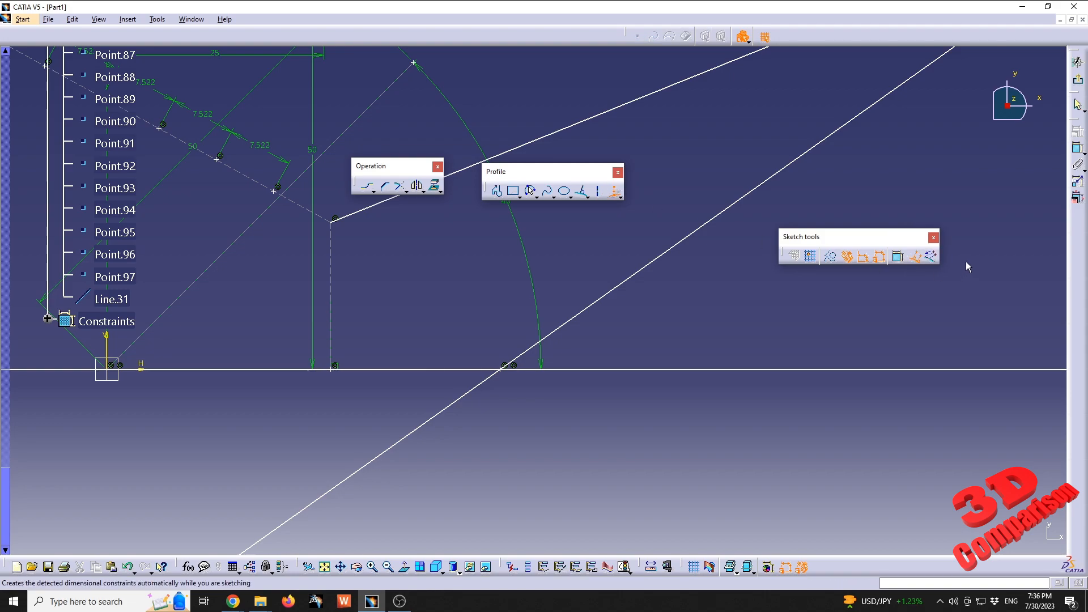
click(932, 260)
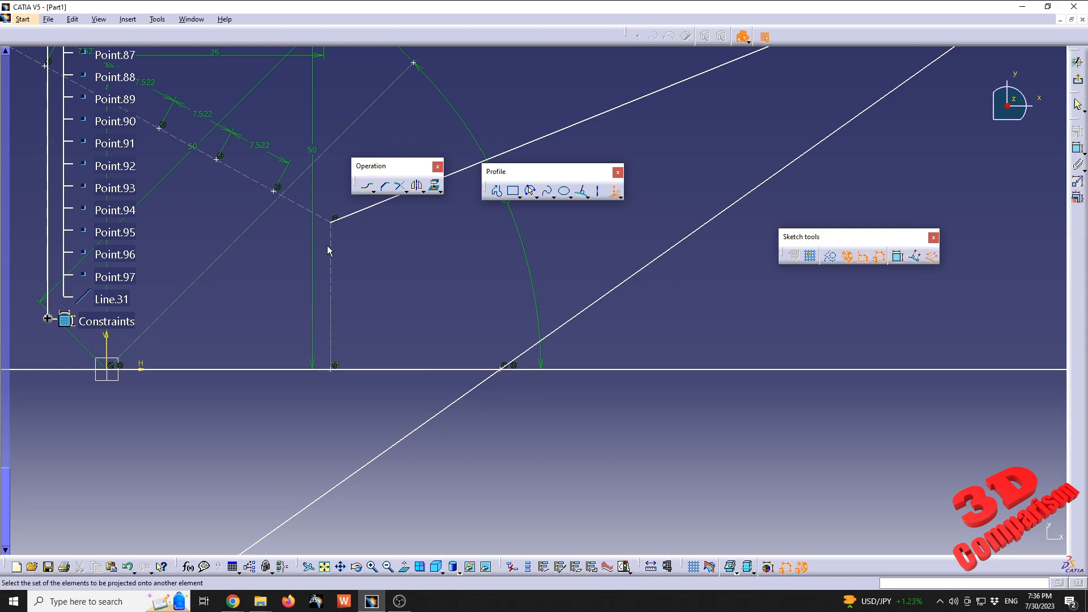
click(338, 225)
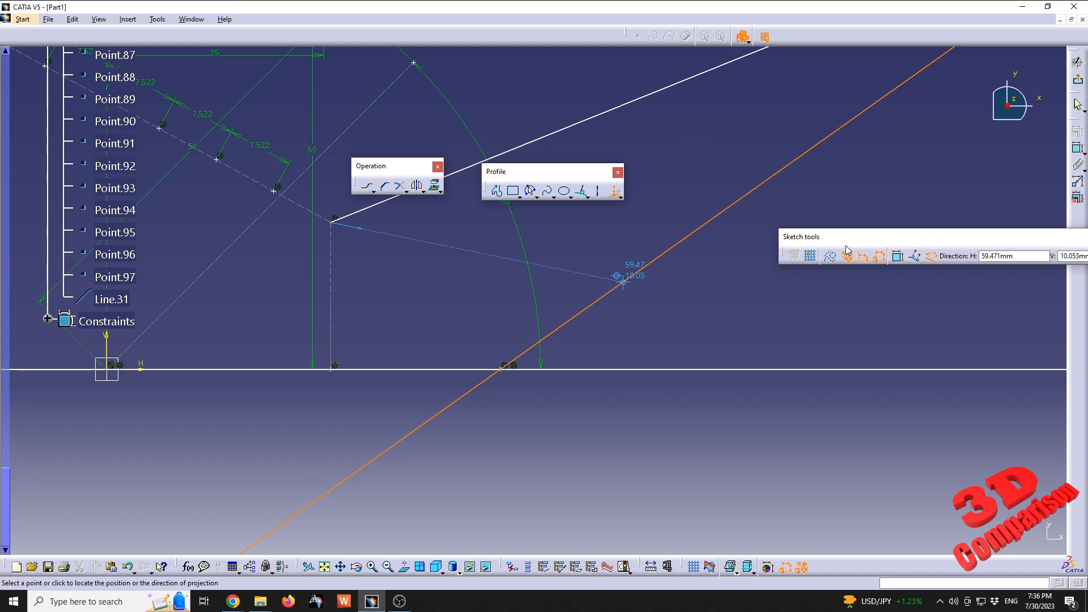
drag(862, 237, 230, 478)
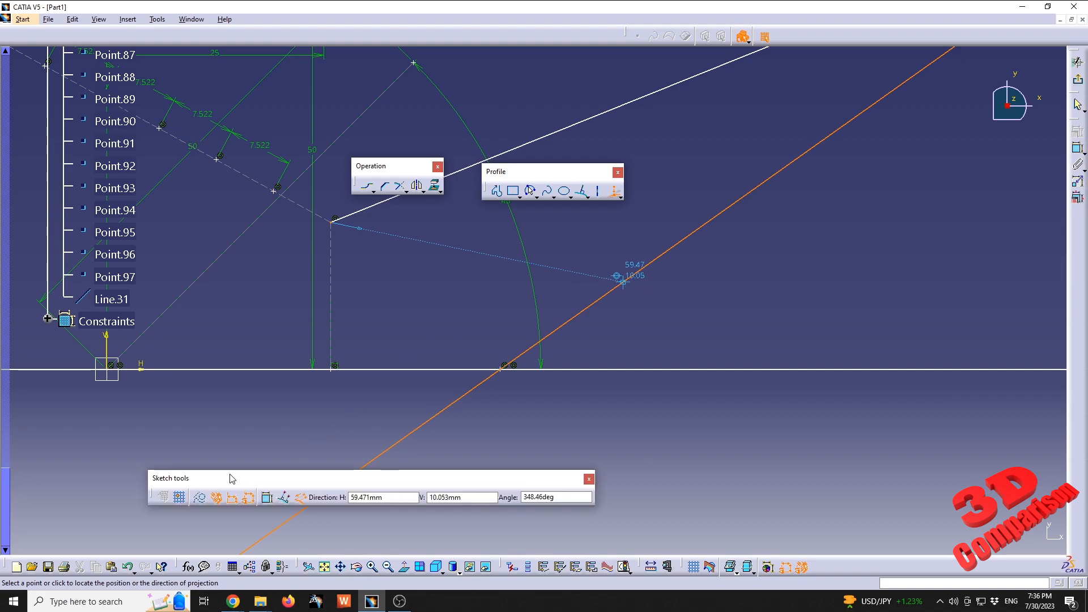
click(534, 501)
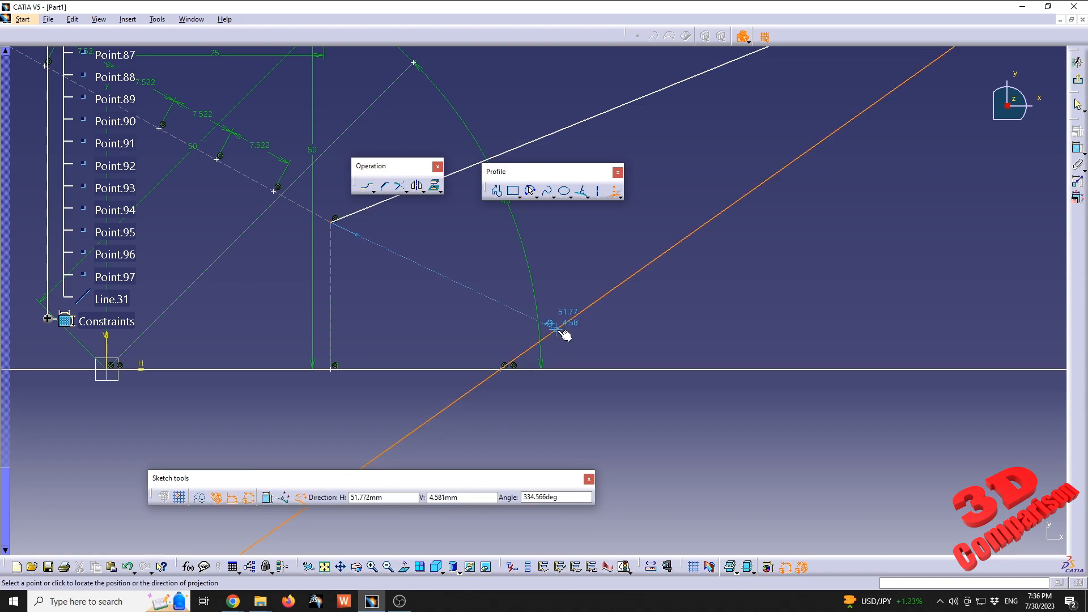
click(772, 192)
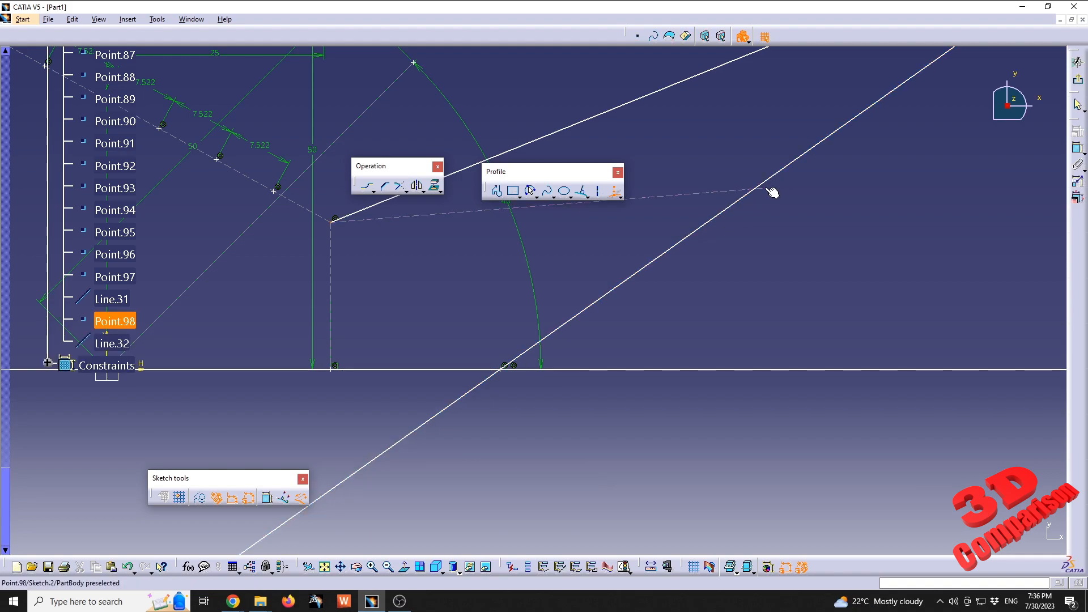
key(ctrl+z)
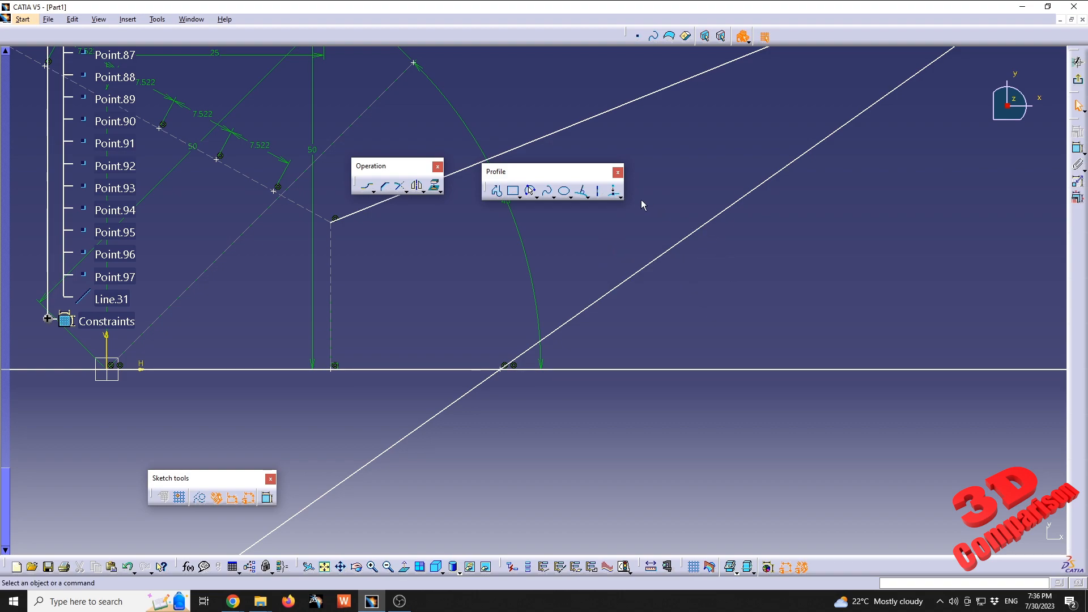
Step: Try projecting Point.7 along a downward-sloping direction toward the long slanted line, and undo the result
click(613, 191)
click(332, 221)
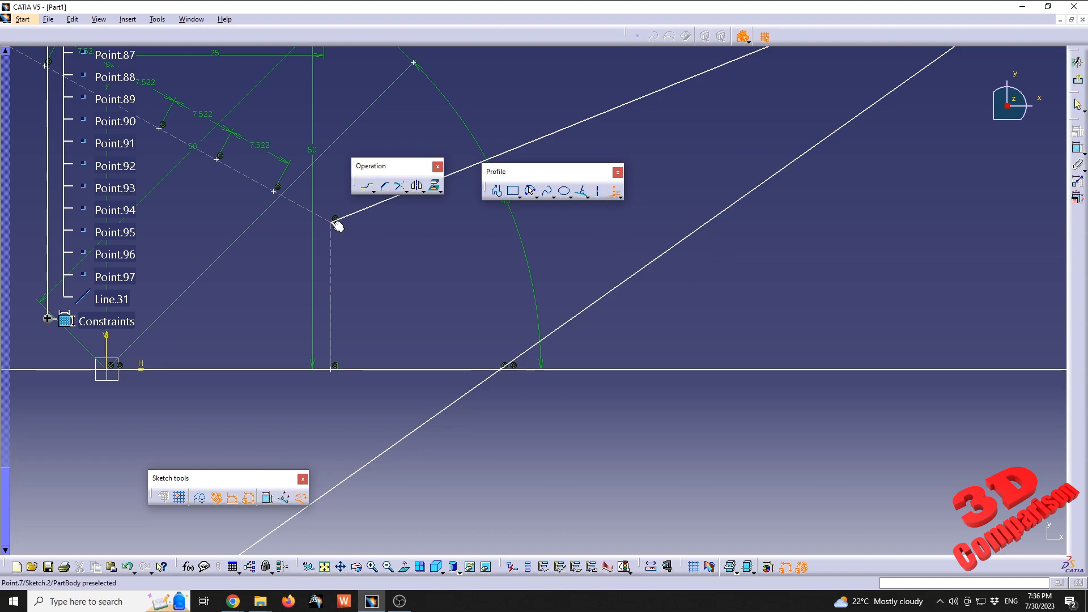
click(582, 318)
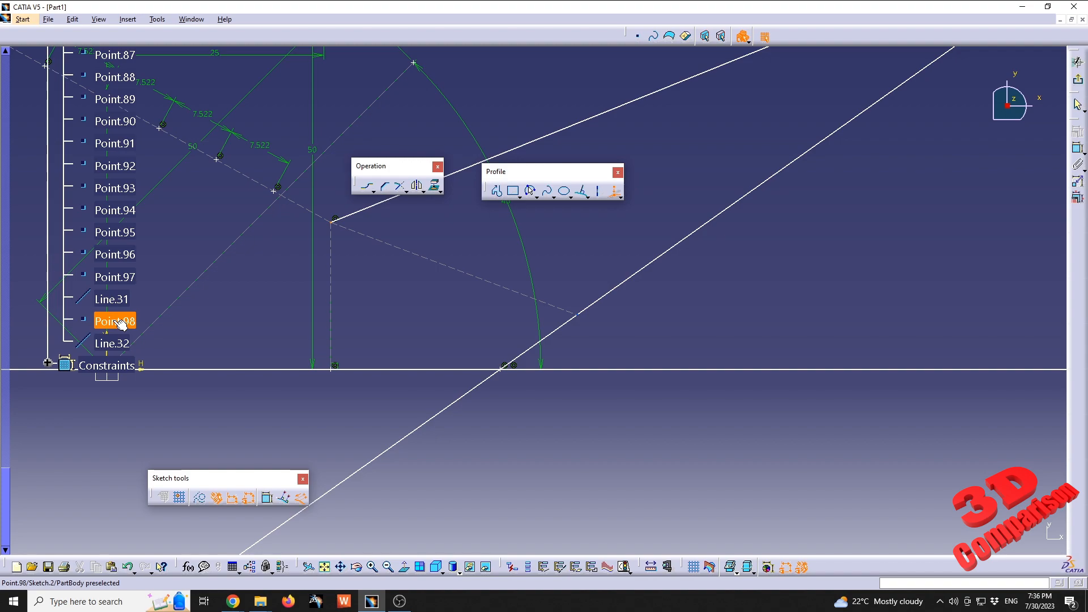
key(ctrl+z)
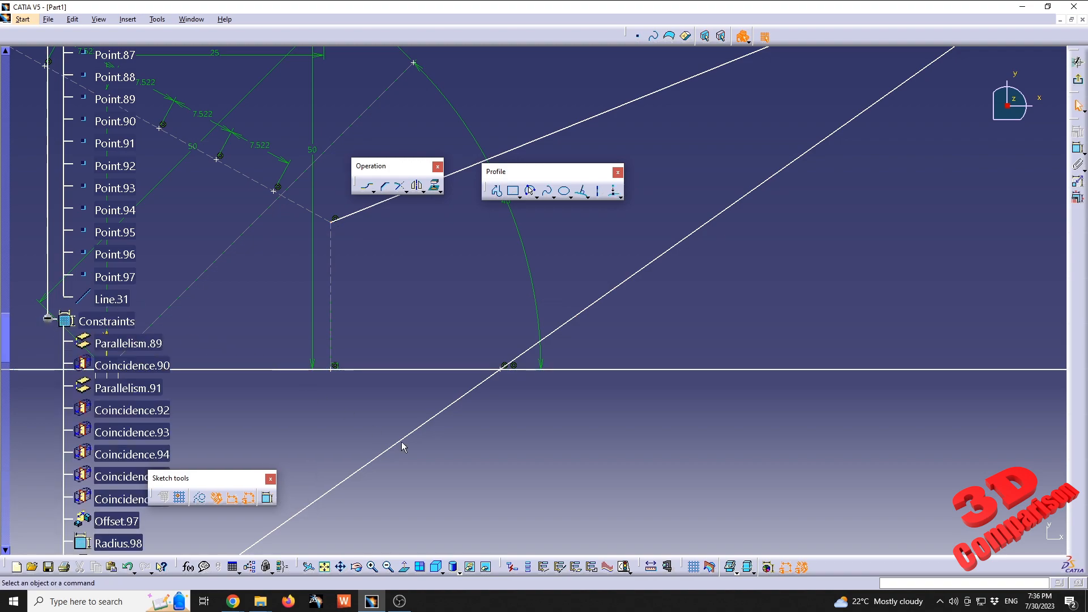
scroll(196, 390, down, 10)
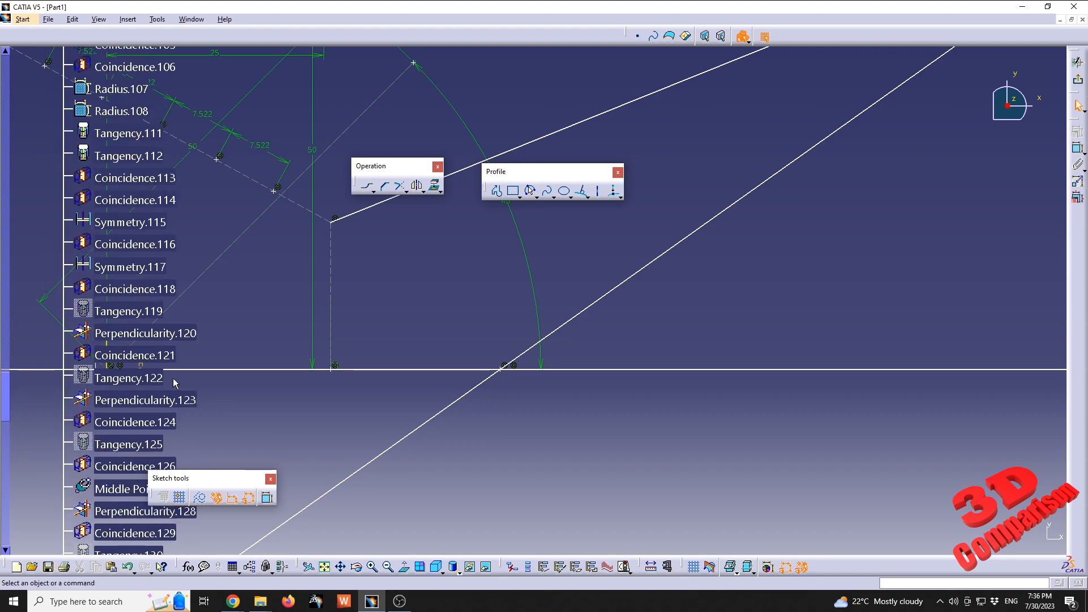
scroll(165, 378, up, 10)
scroll(143, 374, up, 3)
click(47, 472)
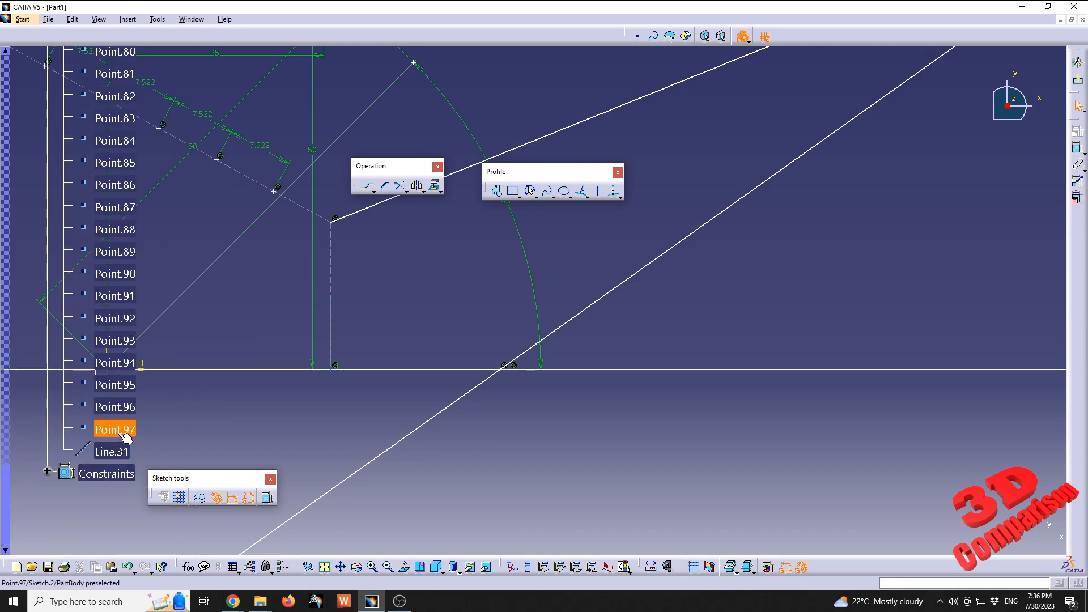
Step: Make two more attempts at a directional projection of Point.7 toward the long slanted line
click(613, 191)
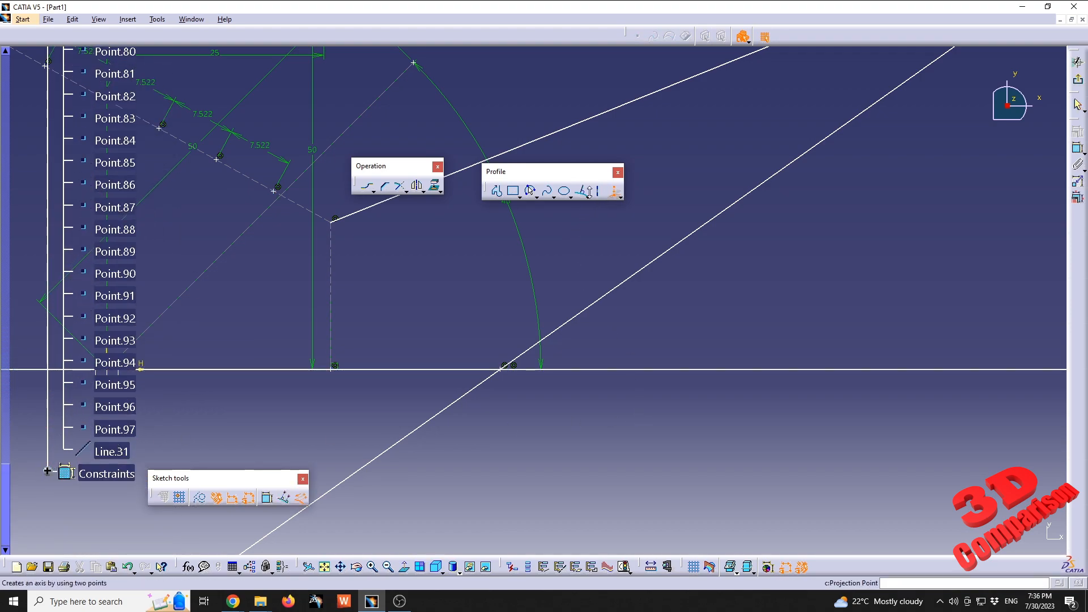
click(335, 220)
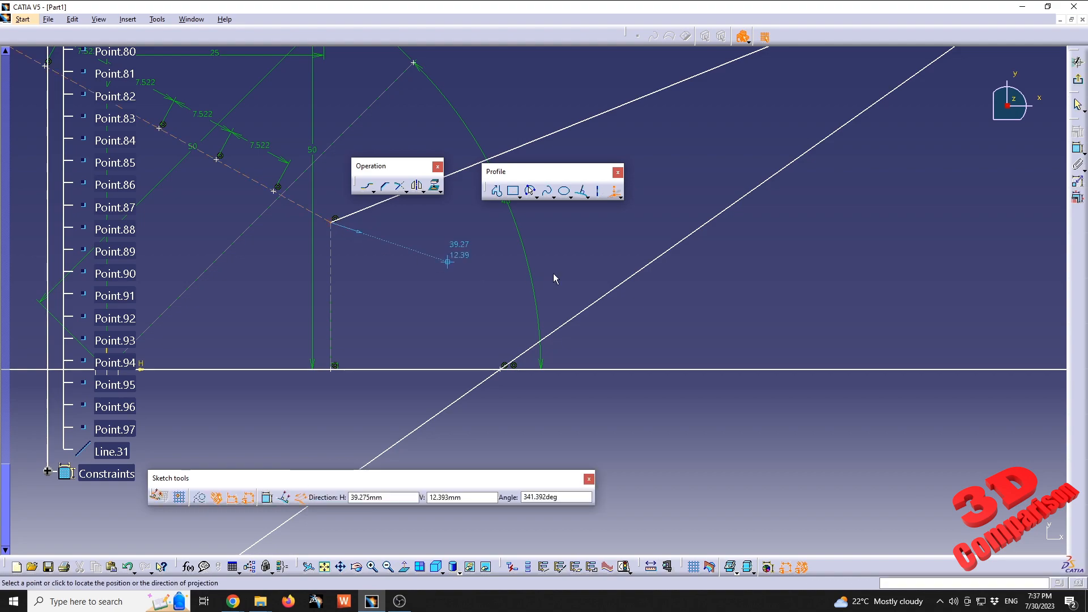
click(609, 295)
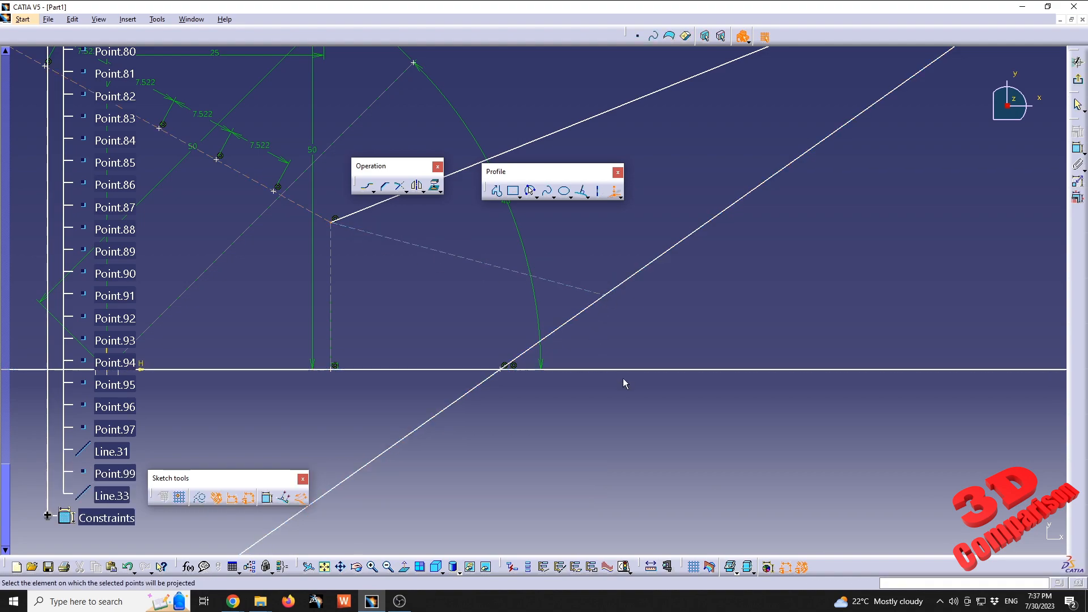
click(616, 192)
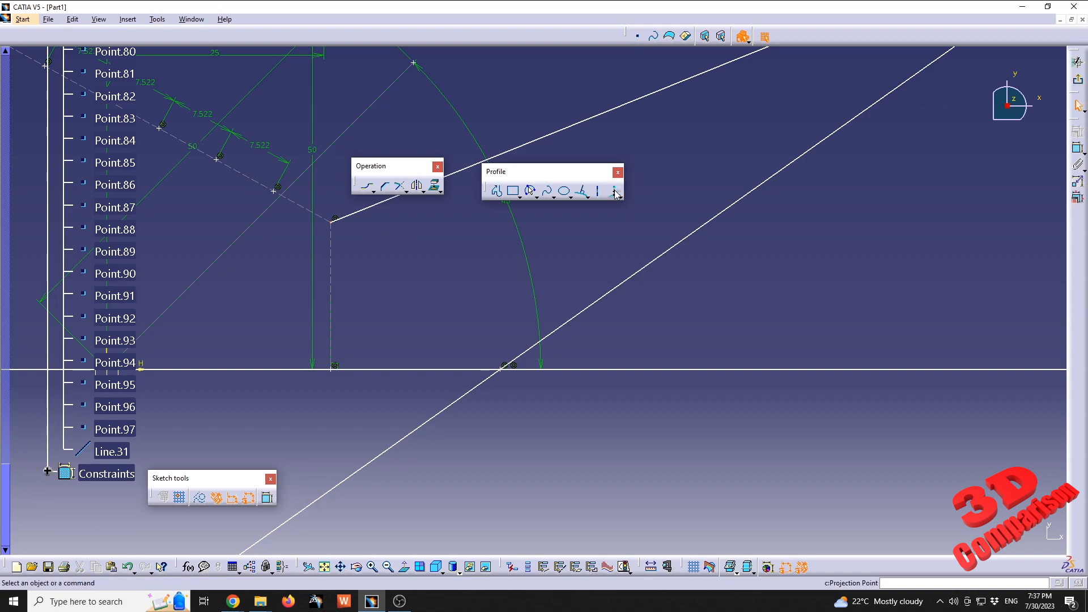
click(615, 196)
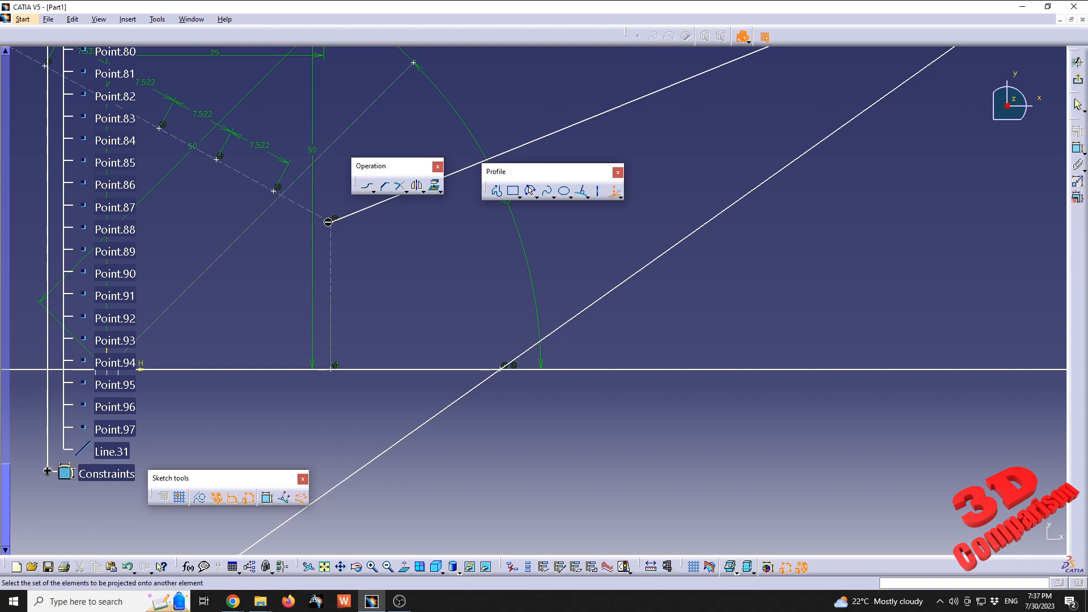
click(336, 221)
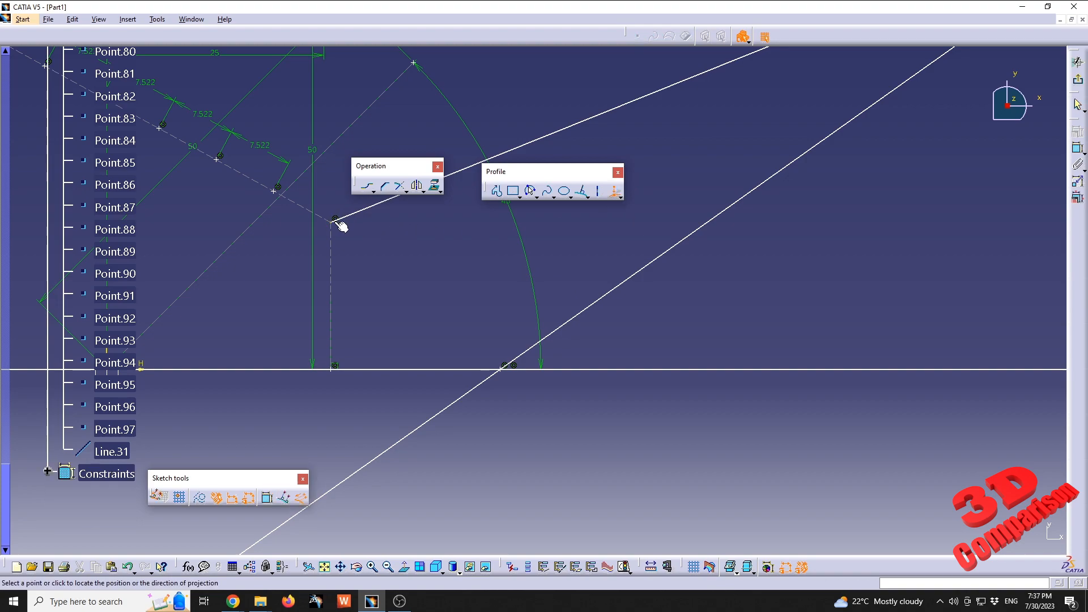
click(600, 299)
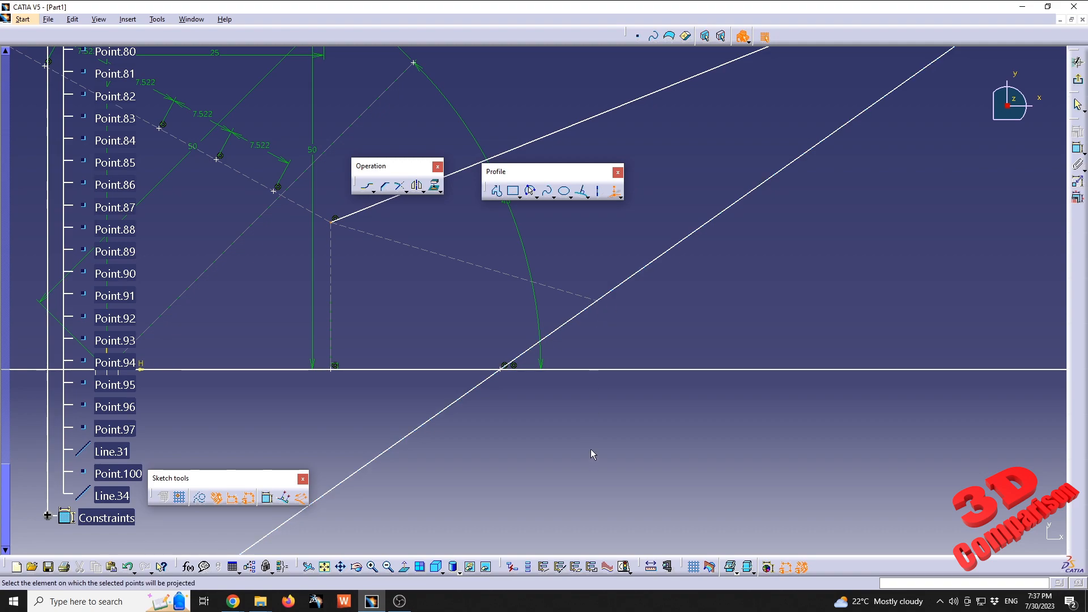
click(614, 192)
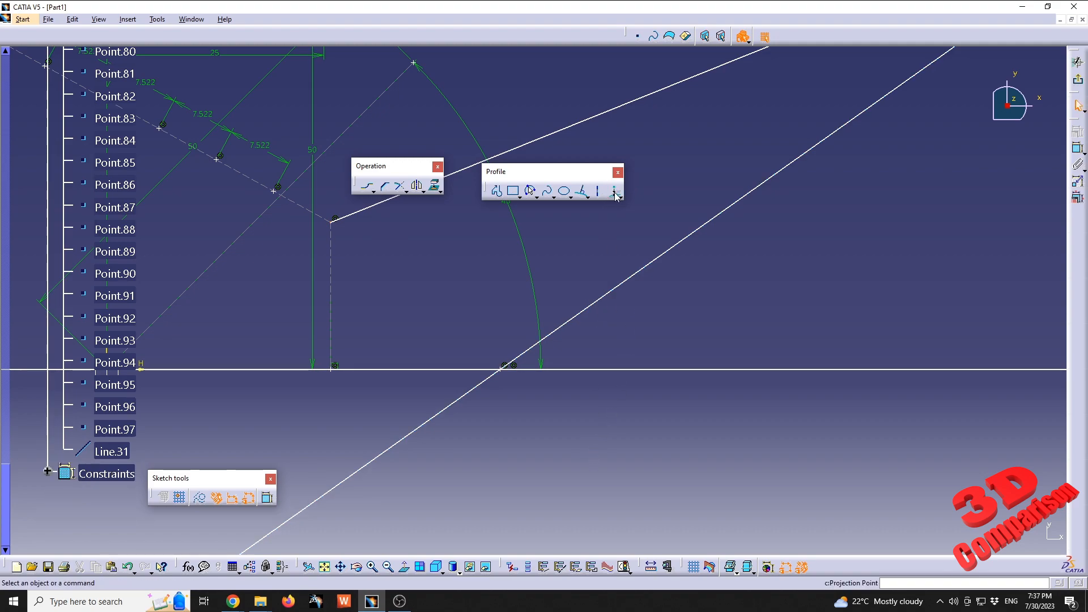
Step: Project Point.7 along a downward-sloping direction onto the long slanted line, Line.10
click(614, 191)
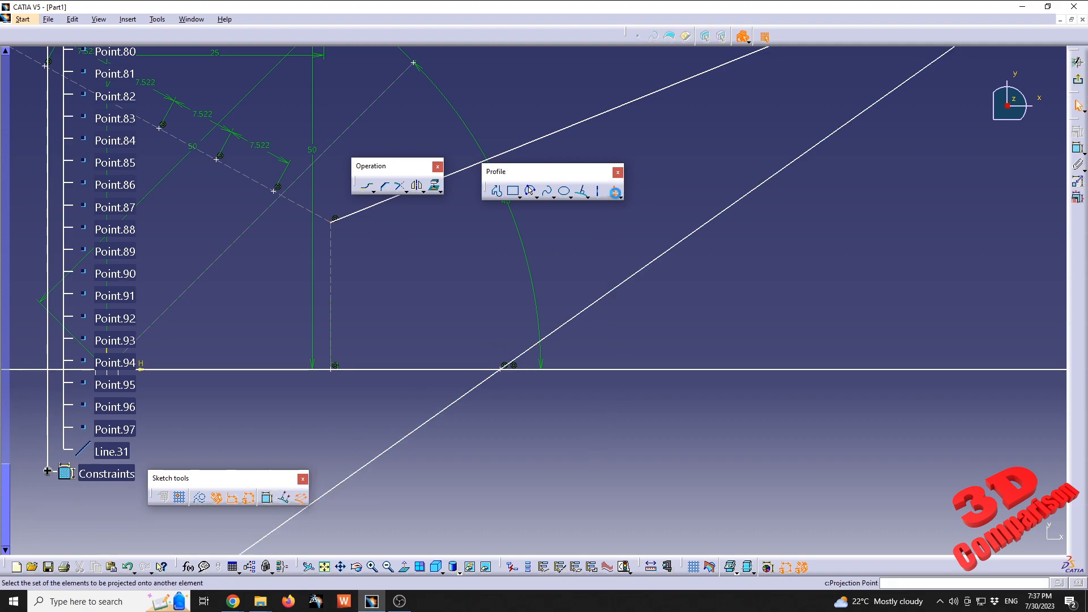
click(336, 221)
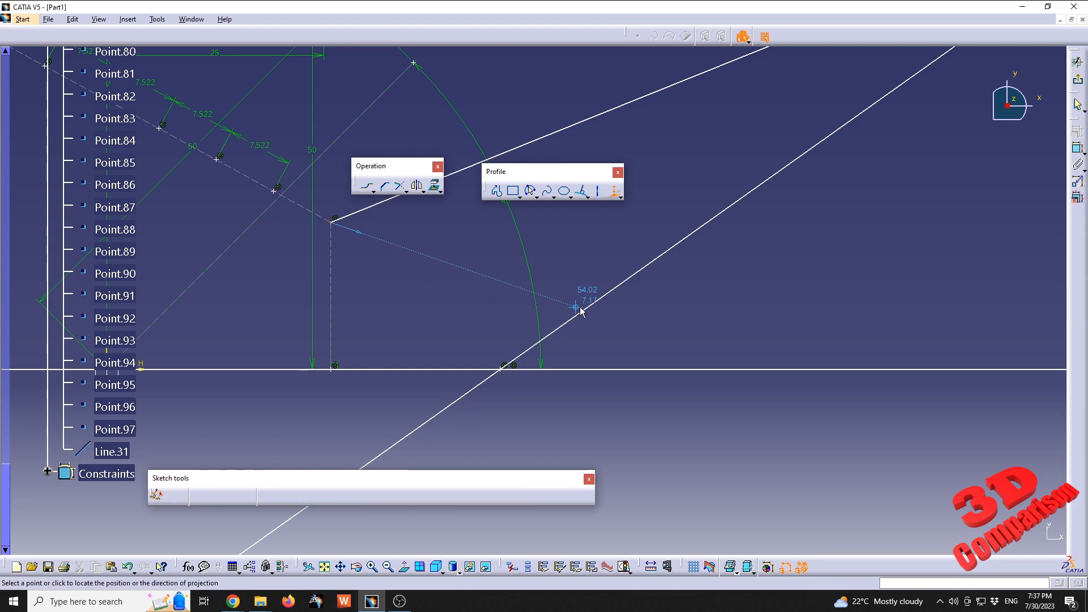
click(585, 309)
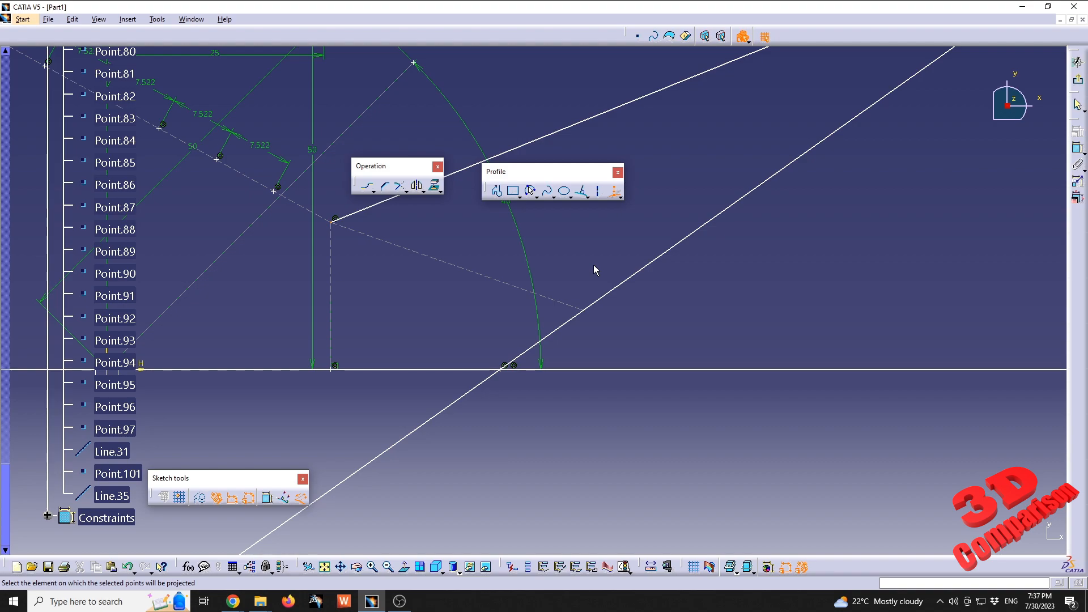
click(581, 320)
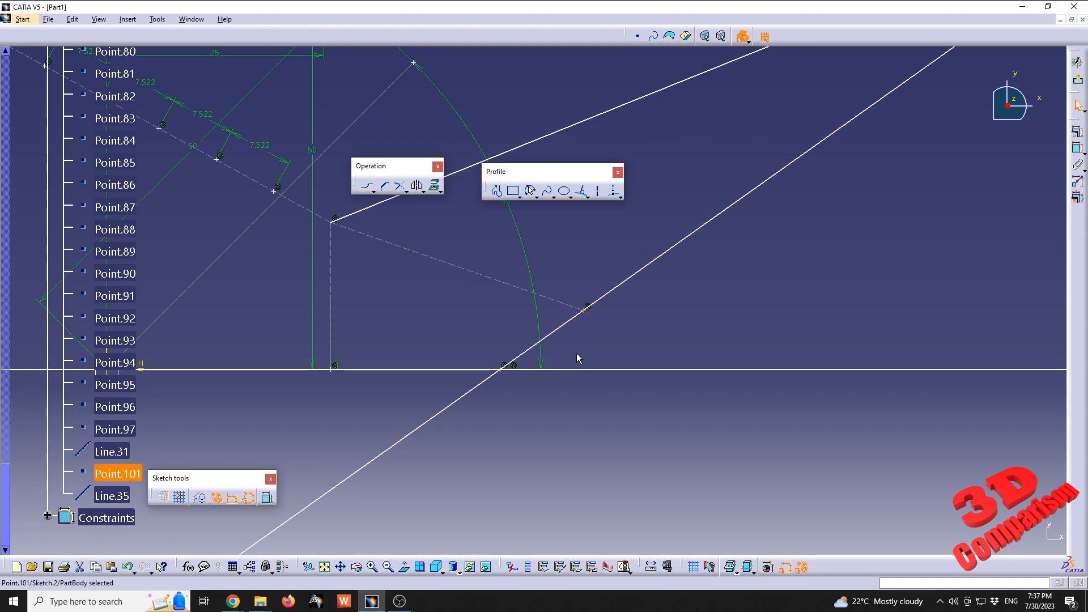
Step: Project Point.101 onto the upper slanted line along a direction defined through about H 19.22 mm, V 20.53 mm
click(617, 193)
middle_drag(827, 71, 673, 323)
mouse_move(451, 249)
middle_down()
mouse_move(561, 253)
mouse_move(556, 160)
middle_up()
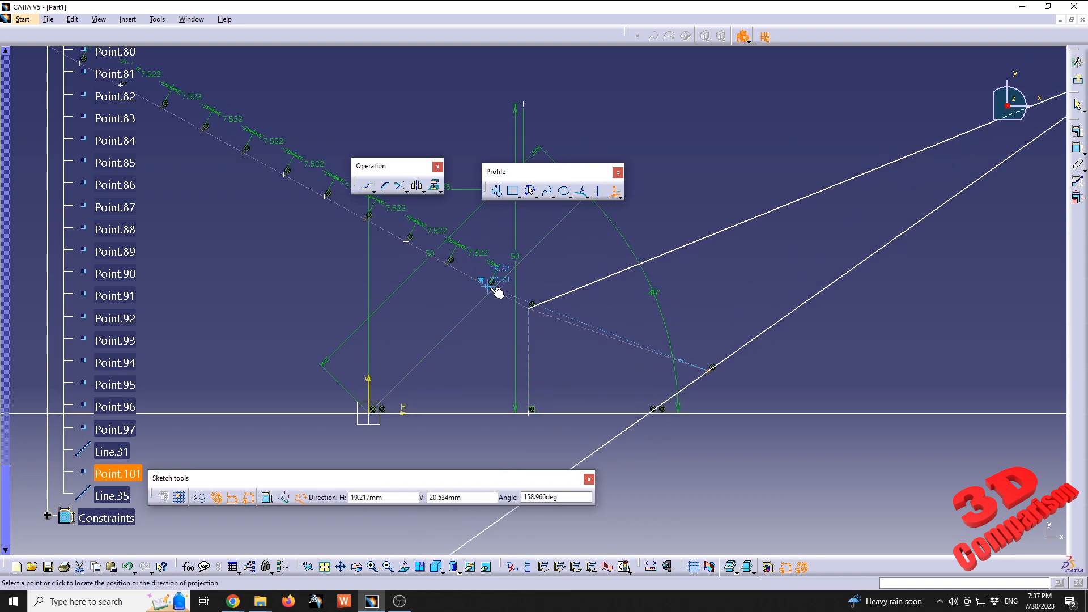
click(494, 289)
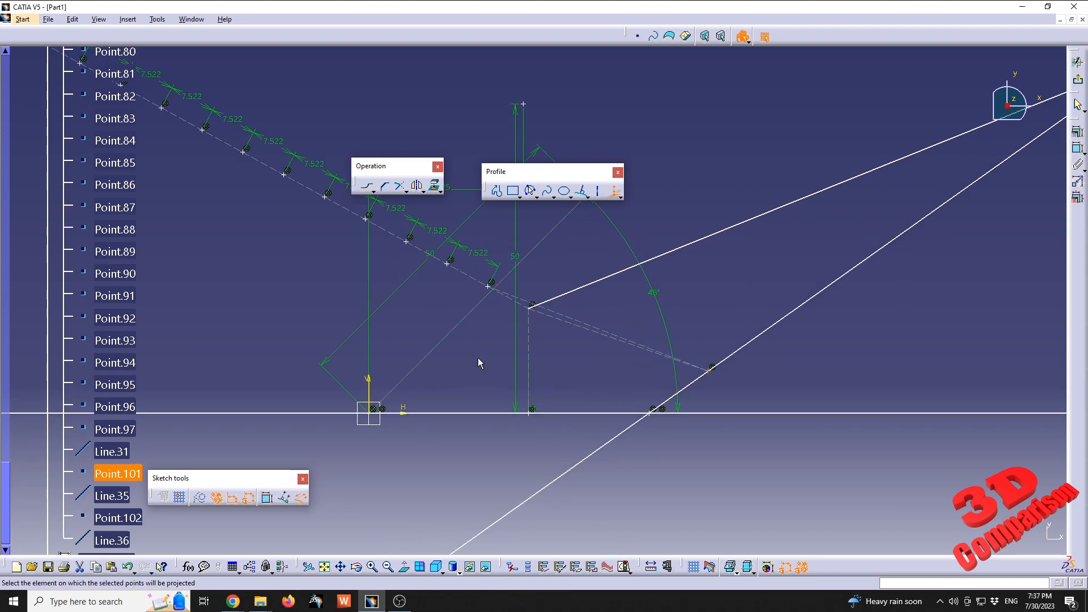
click(676, 254)
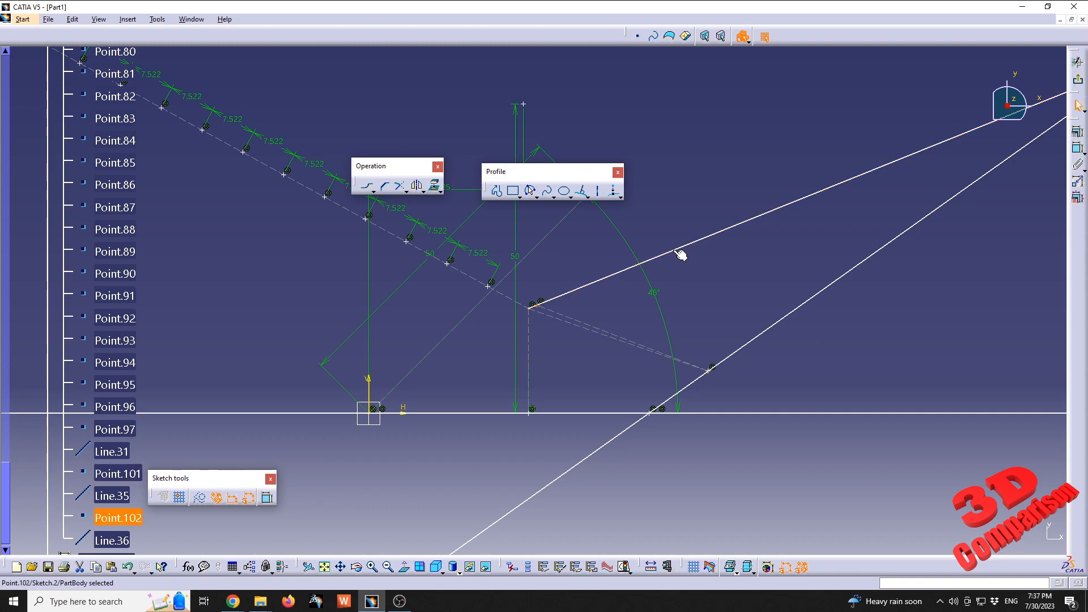
Step: Check the Cartesian coordinates of the projected point Point.102 in its definition
click(719, 270)
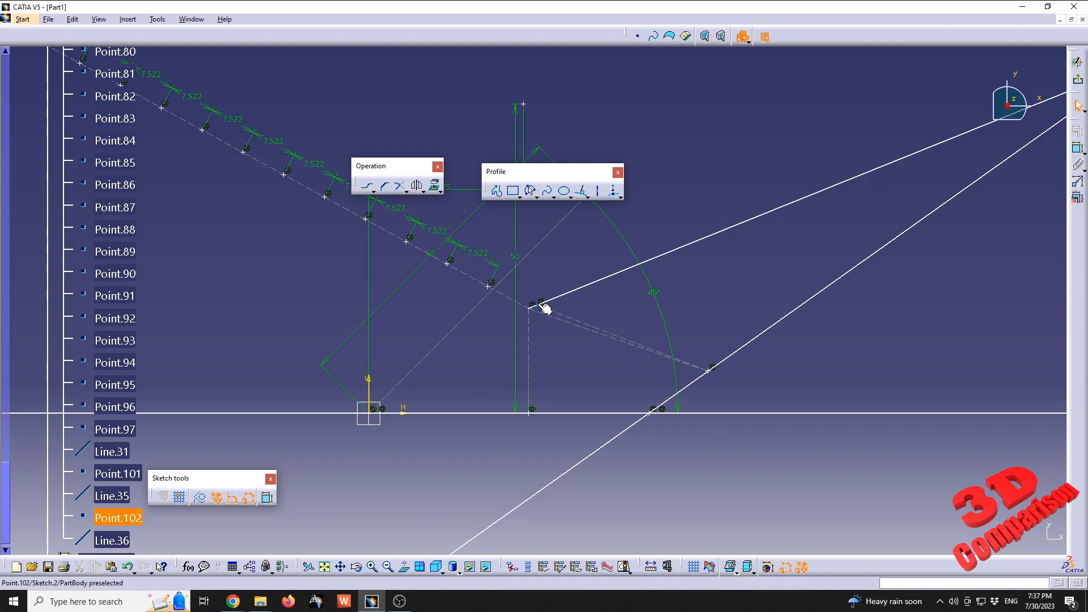
double_click(134, 523)
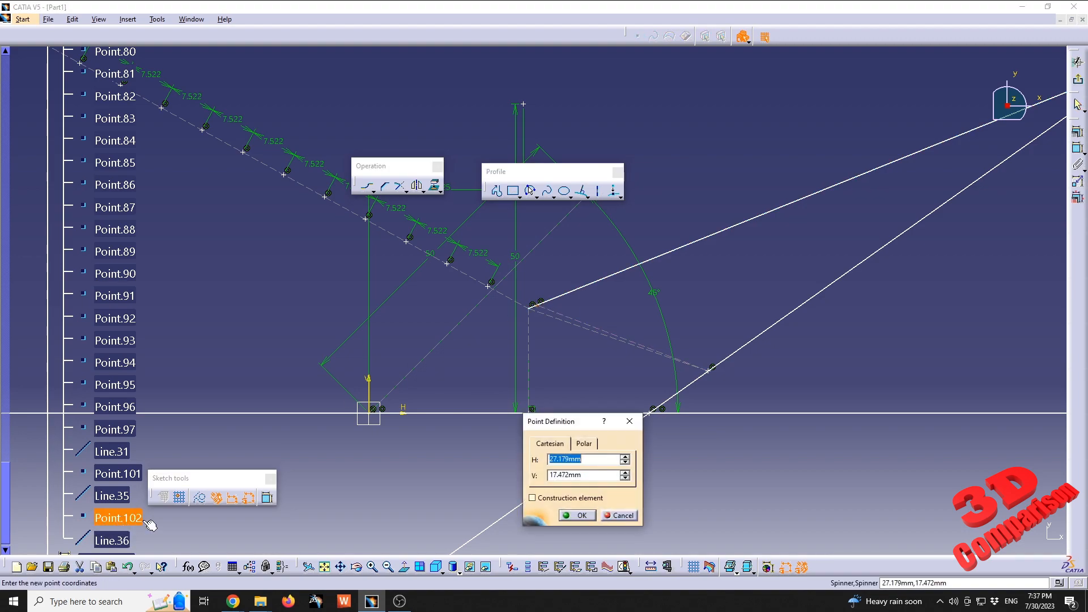
click(583, 516)
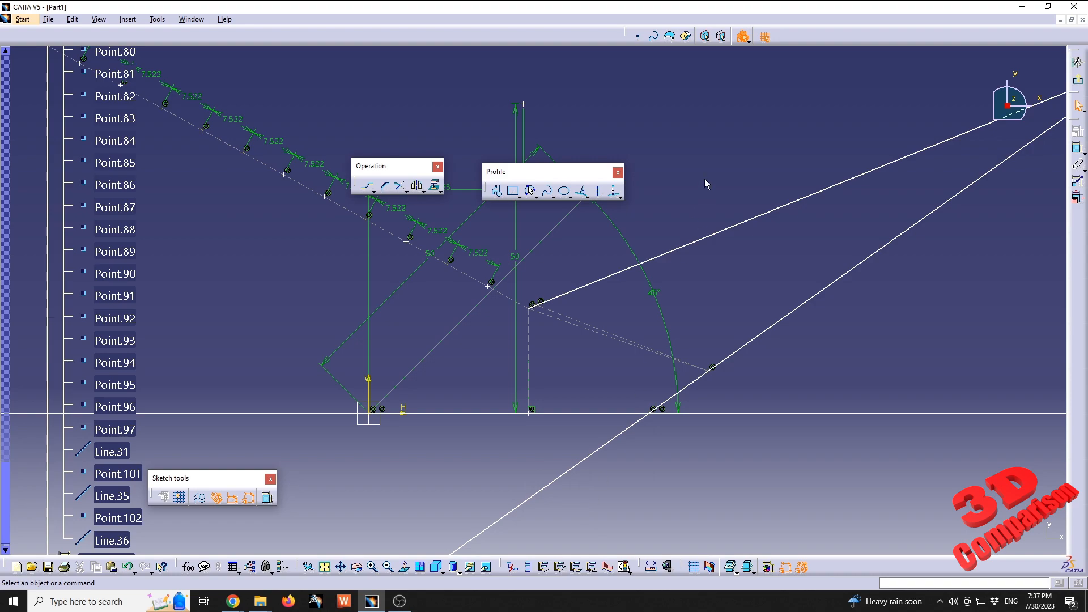
Step: Place four free points by clicking in the empty area above the upper slanted line
click(621, 198)
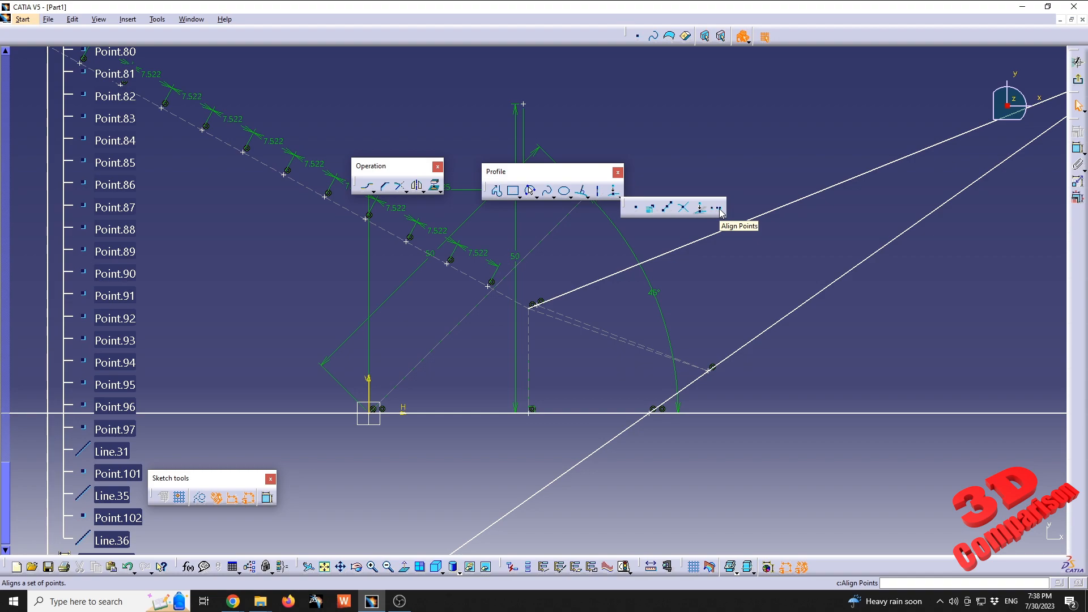
click(636, 207)
middle_drag(731, 119, 561, 257)
click(507, 284)
click(616, 250)
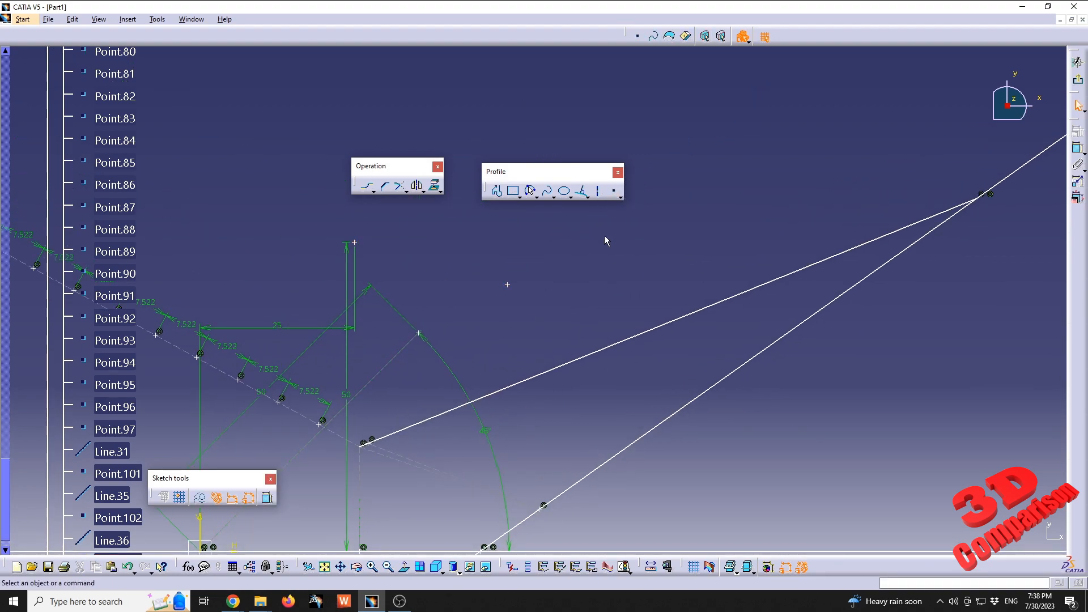
double_click(614, 191)
click(566, 219)
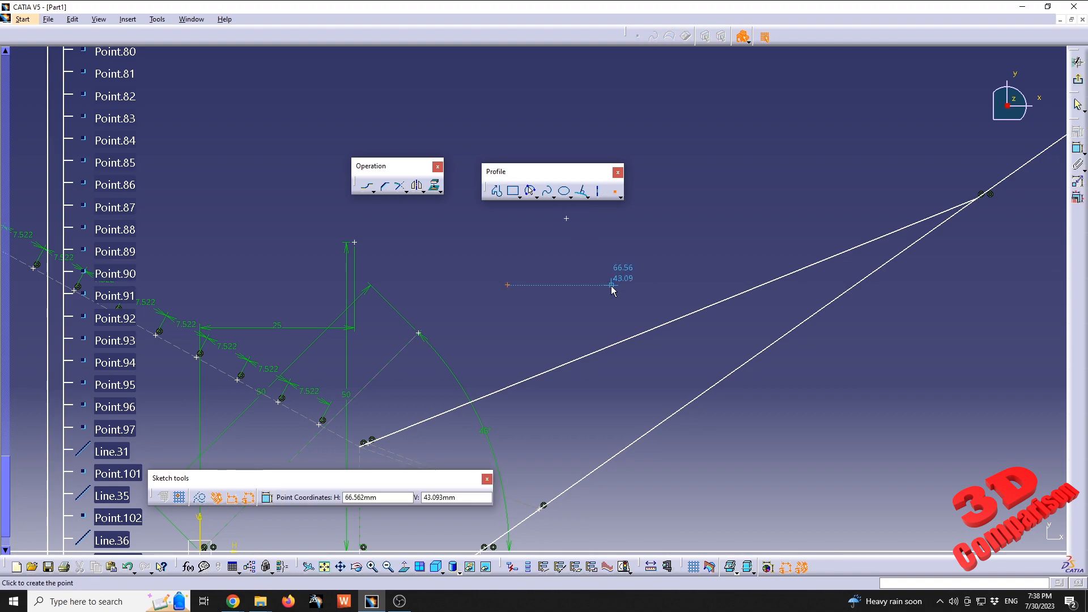
click(612, 285)
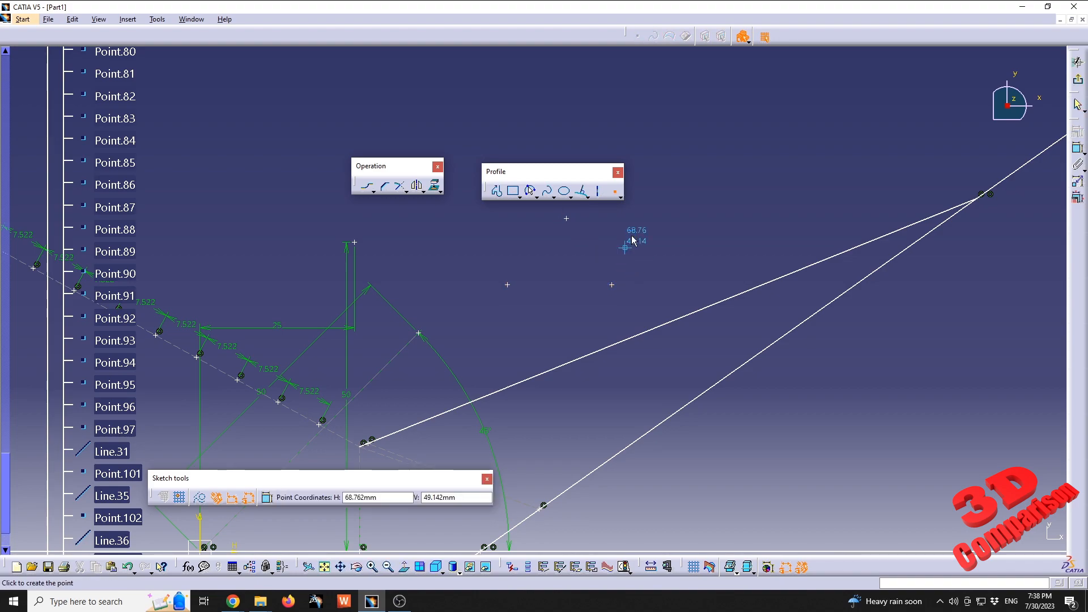
click(631, 236)
key(Escape)
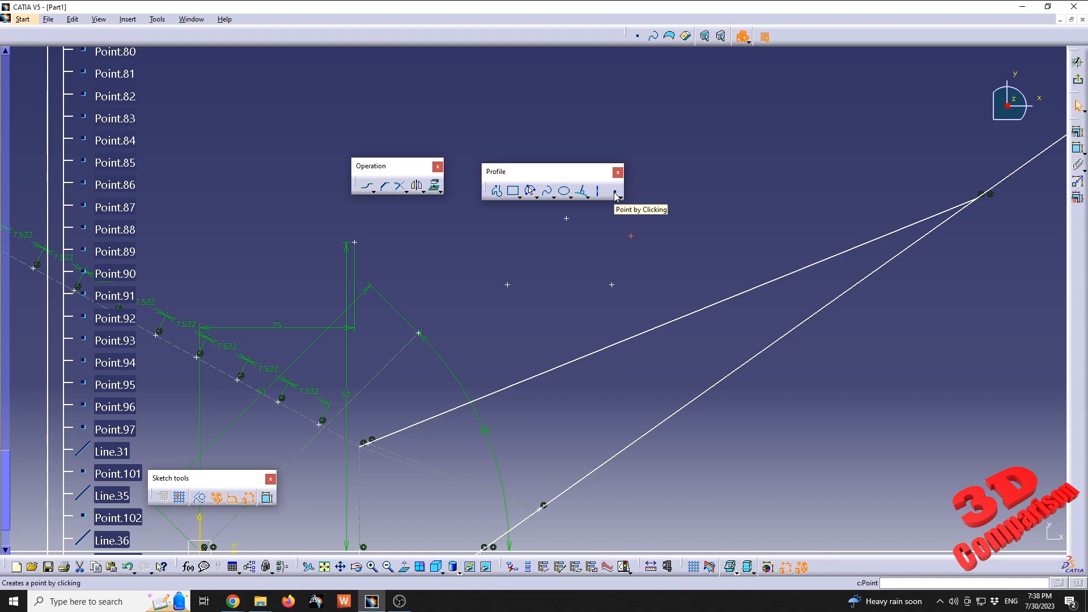
Step: Scatter nine more points by clicking, going up toward the upper right above the two slanted lines
click(616, 192)
middle_drag(741, 206, 644, 284)
click(534, 250)
click(615, 290)
click(657, 191)
click(689, 249)
click(721, 208)
click(726, 151)
click(783, 195)
click(811, 120)
click(870, 155)
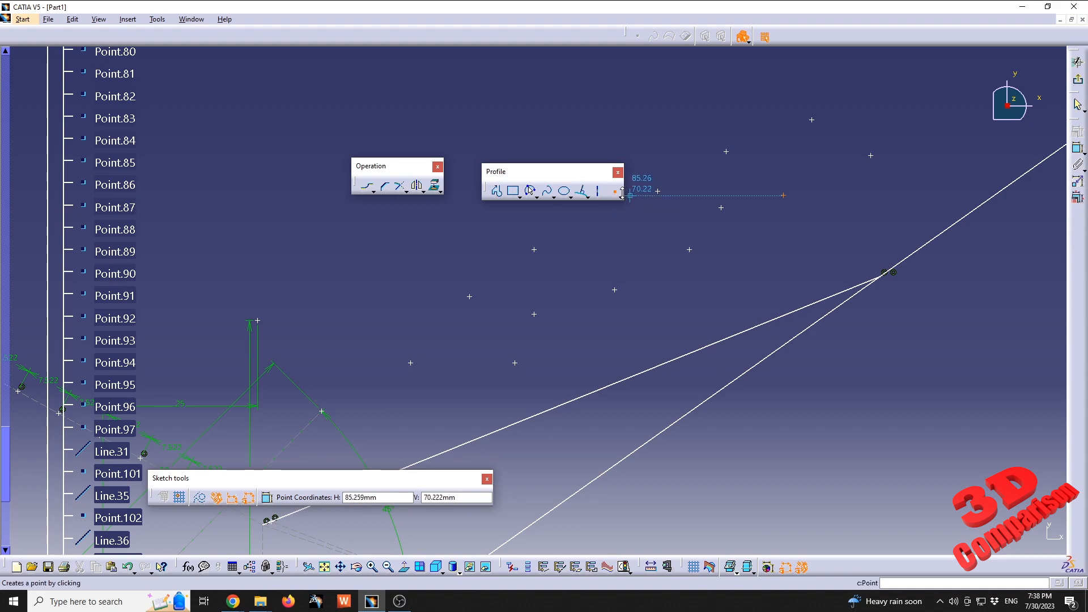
click(614, 192)
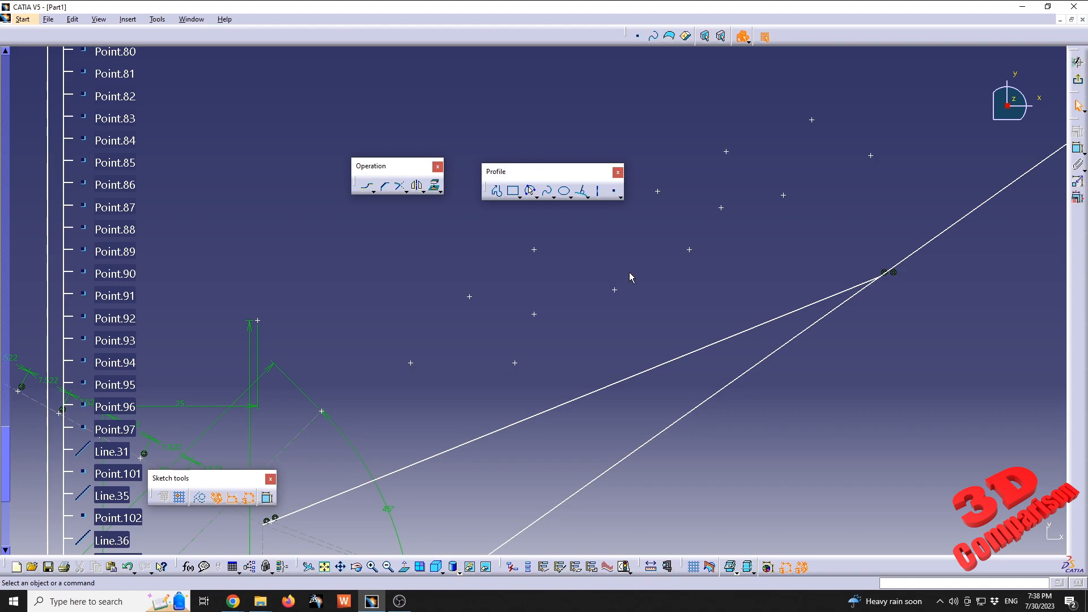
Step: Align three of the lower-left scattered points along a freely picked direction sloping up to the left
click(620, 194)
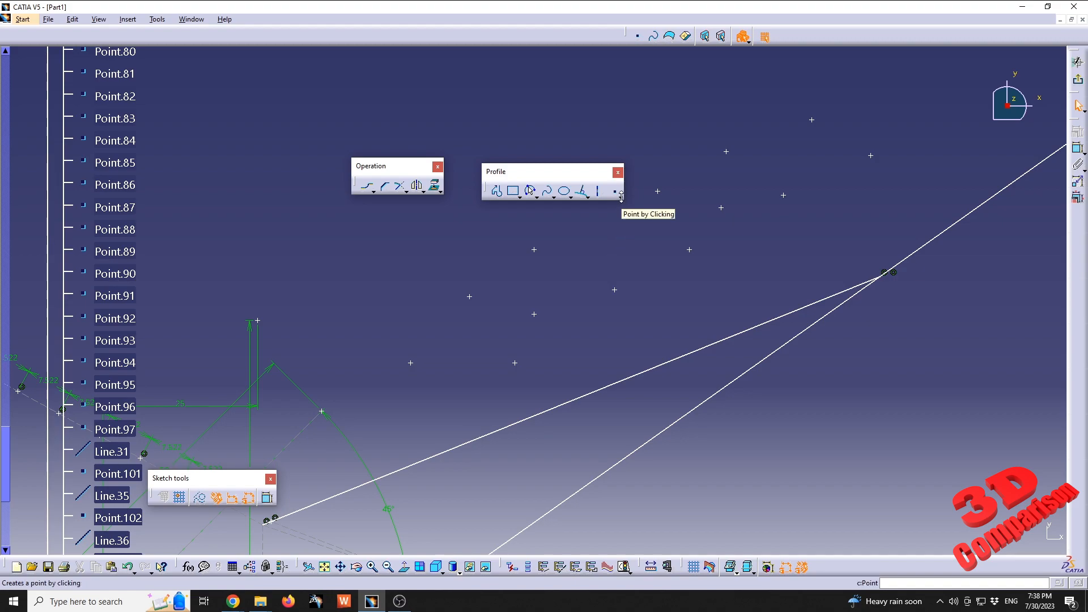
click(621, 196)
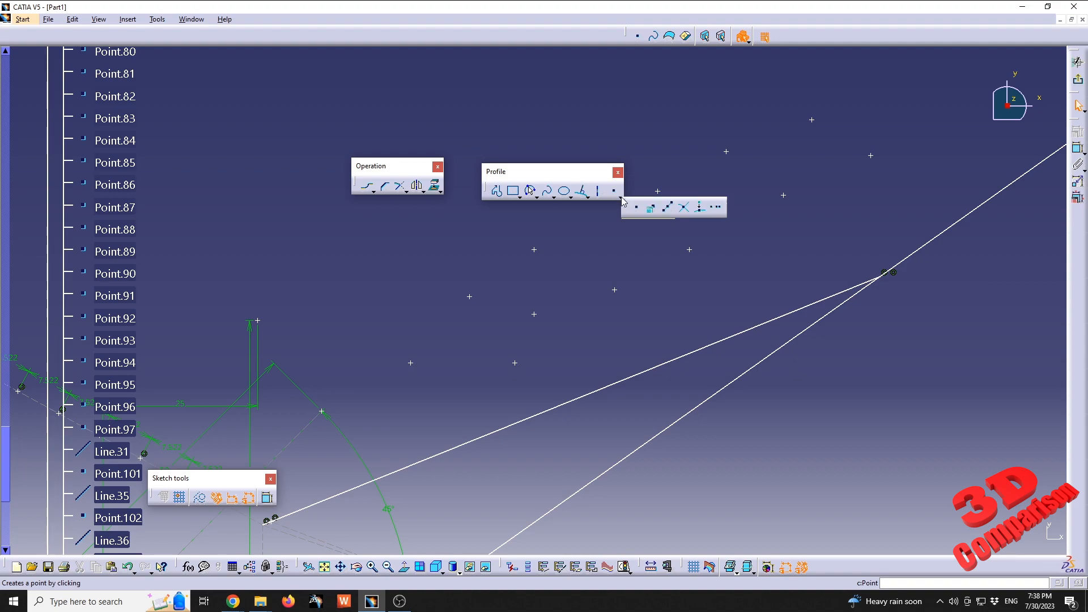
click(720, 211)
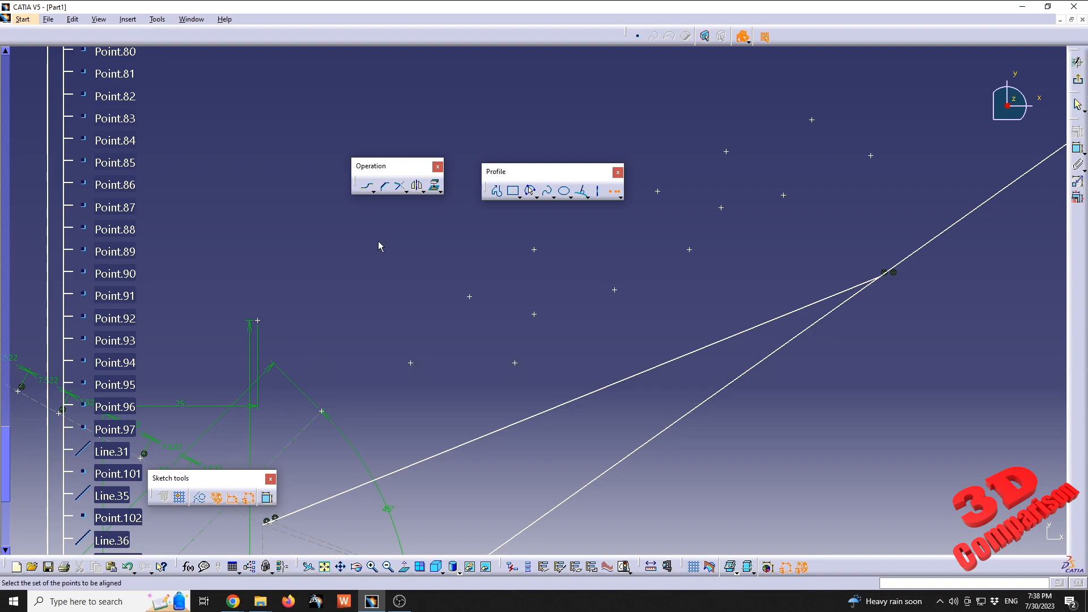
mouse_move(468, 285)
mouse_down()
mouse_move(617, 355)
mouse_move(626, 374)
mouse_move(556, 379)
mouse_up()
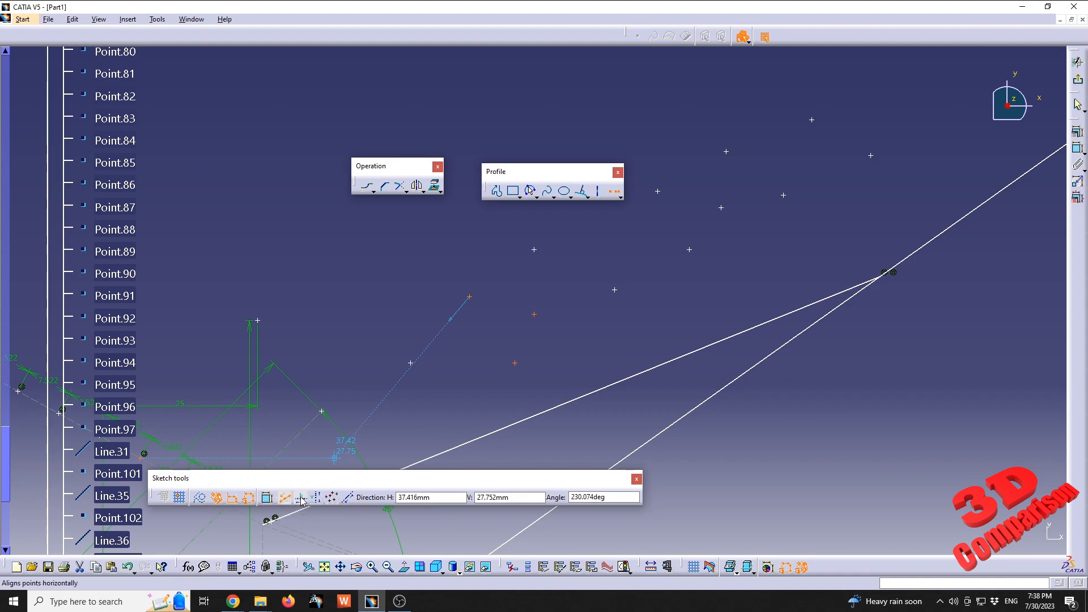
click(348, 502)
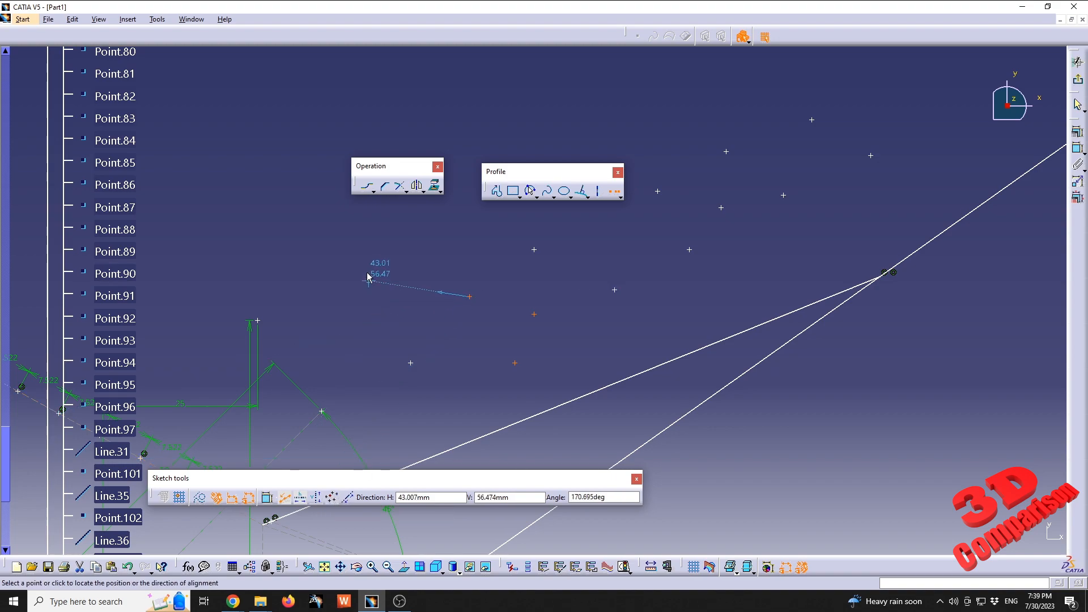
click(363, 226)
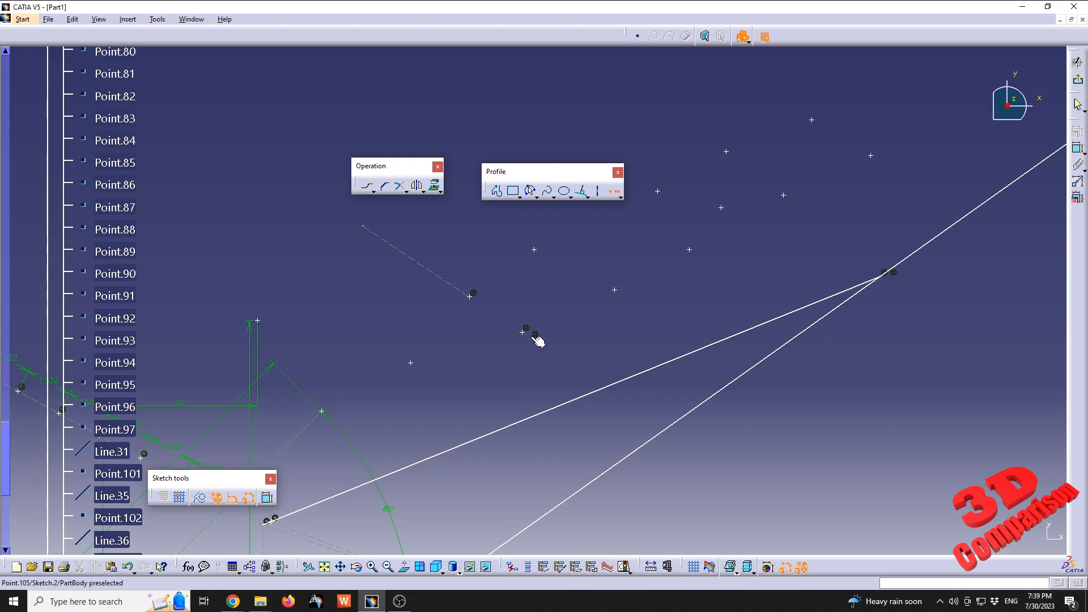
Step: Align the four middle scattered points with the Vertical Alignment option
mouse_move(555, 266)
middle_down()
mouse_move(546, 304)
mouse_move(515, 249)
middle_up()
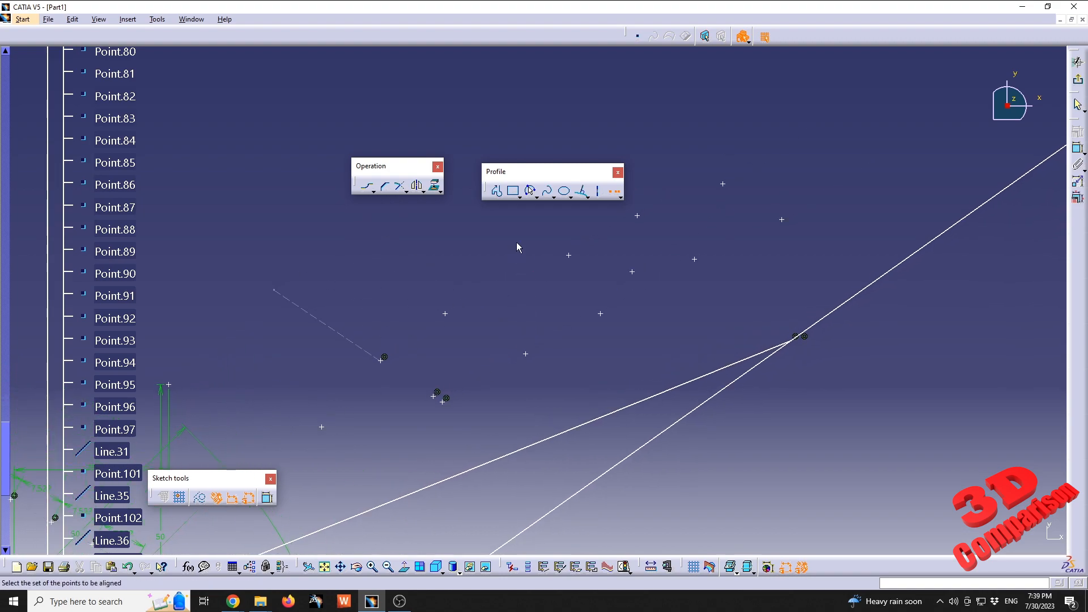
drag(504, 236, 651, 377)
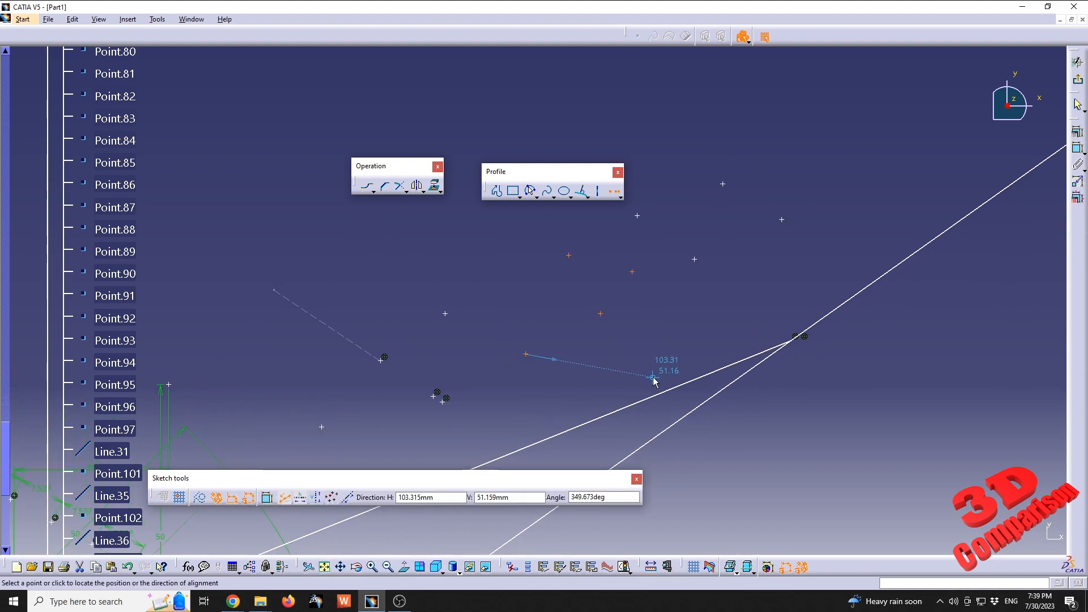
click(315, 499)
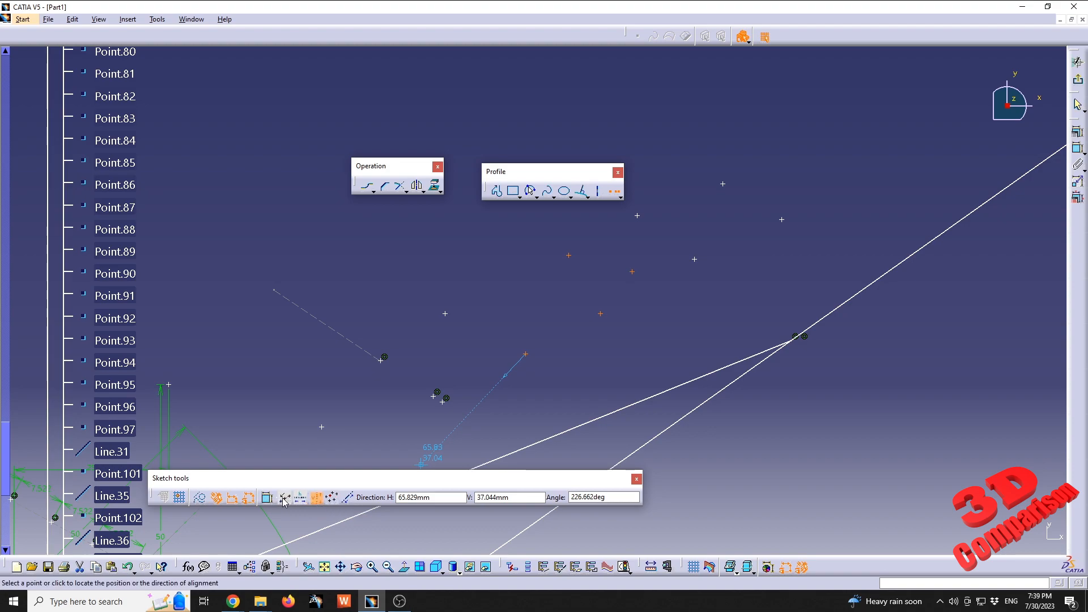
click(593, 408)
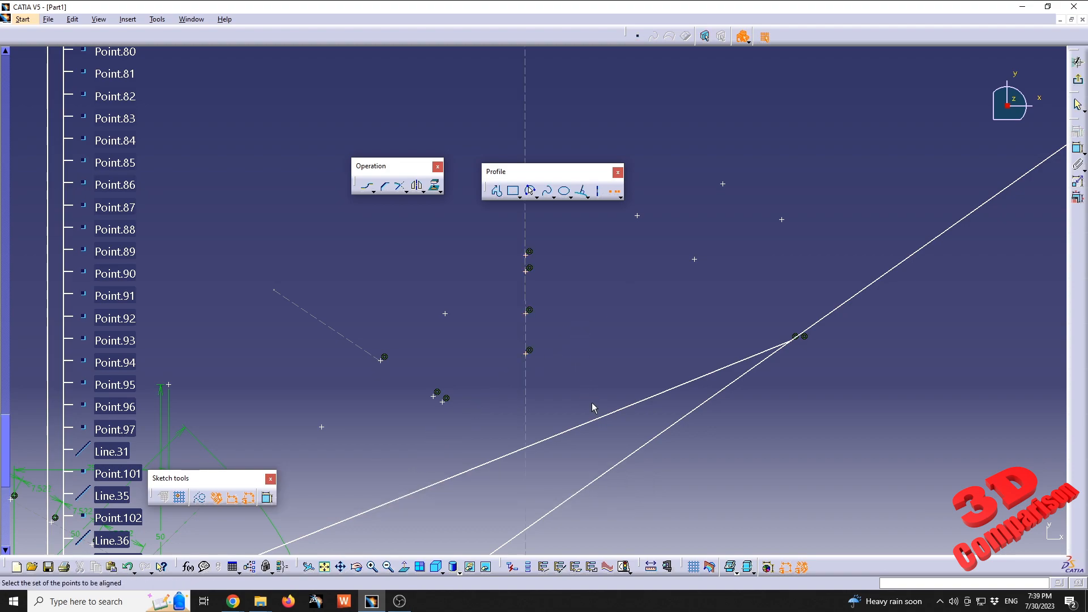
Step: Try to align the uppermost point of the vertically aligned set again
click(527, 252)
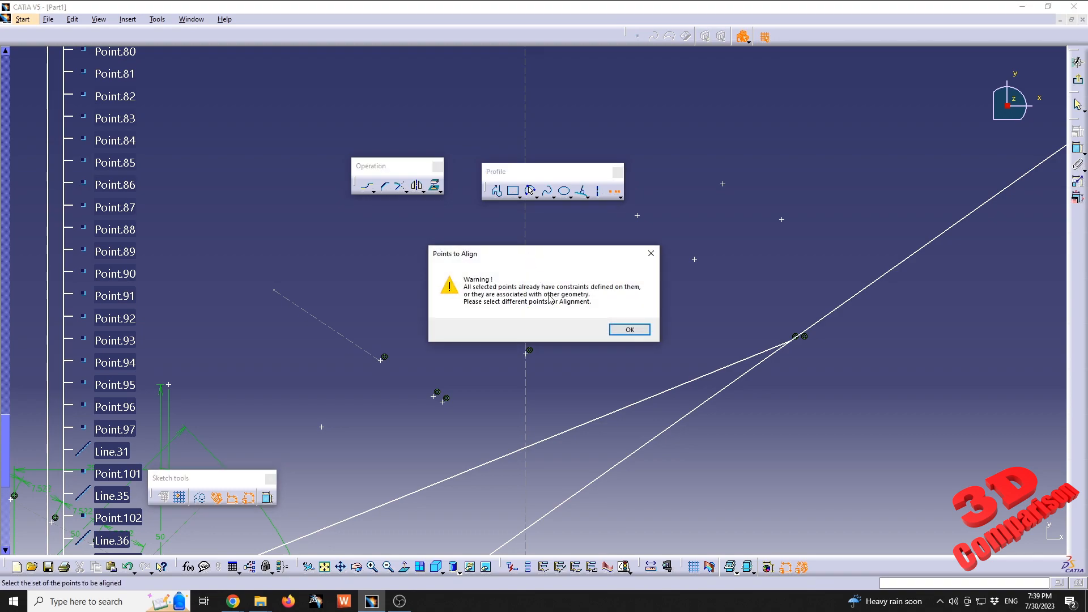
drag(588, 255, 663, 265)
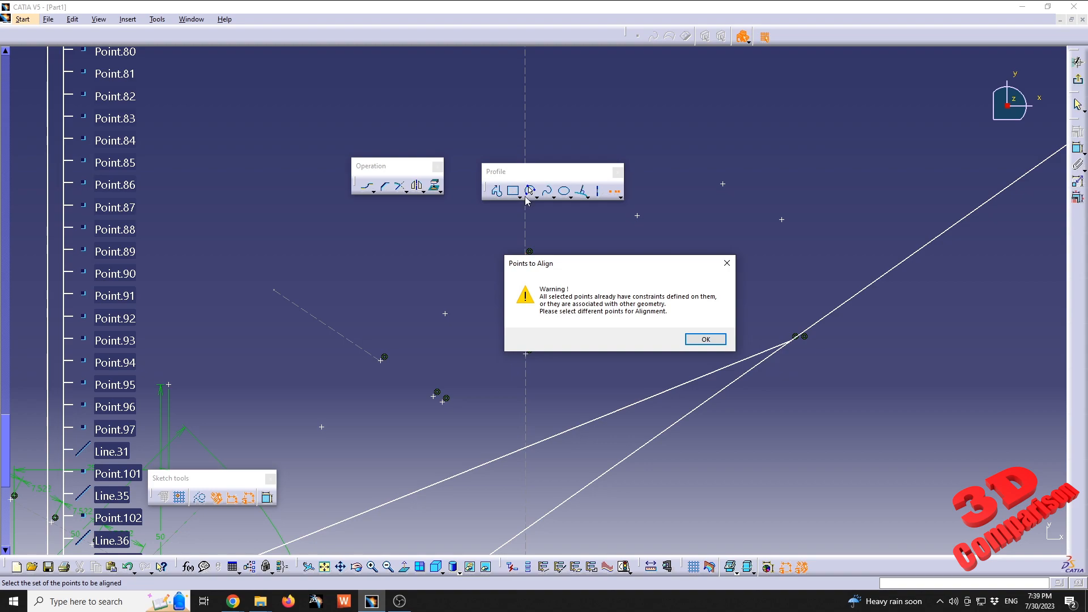
drag(585, 269, 637, 253)
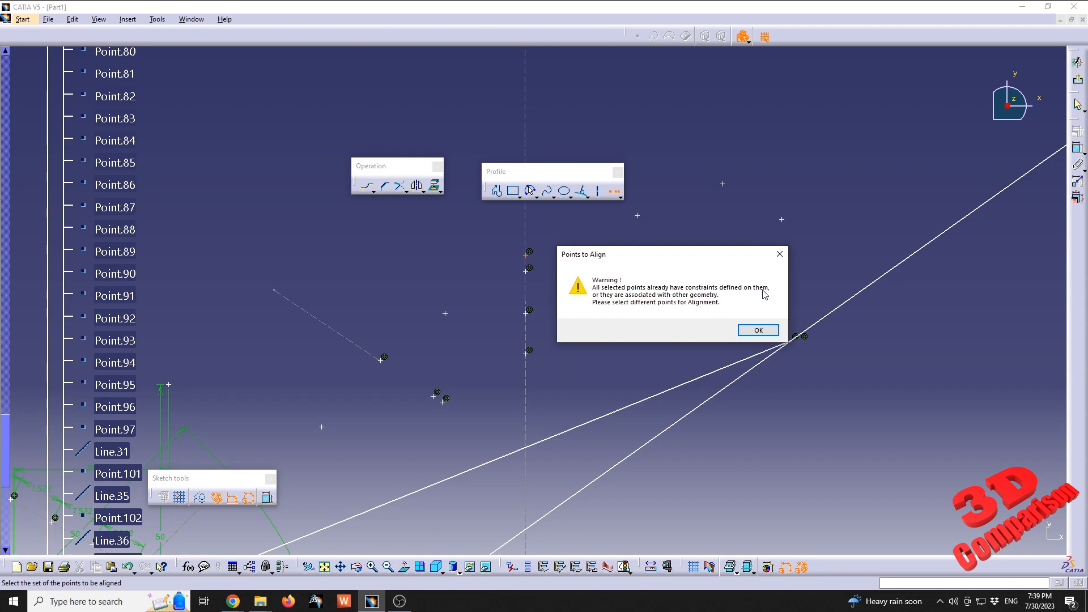
click(759, 330)
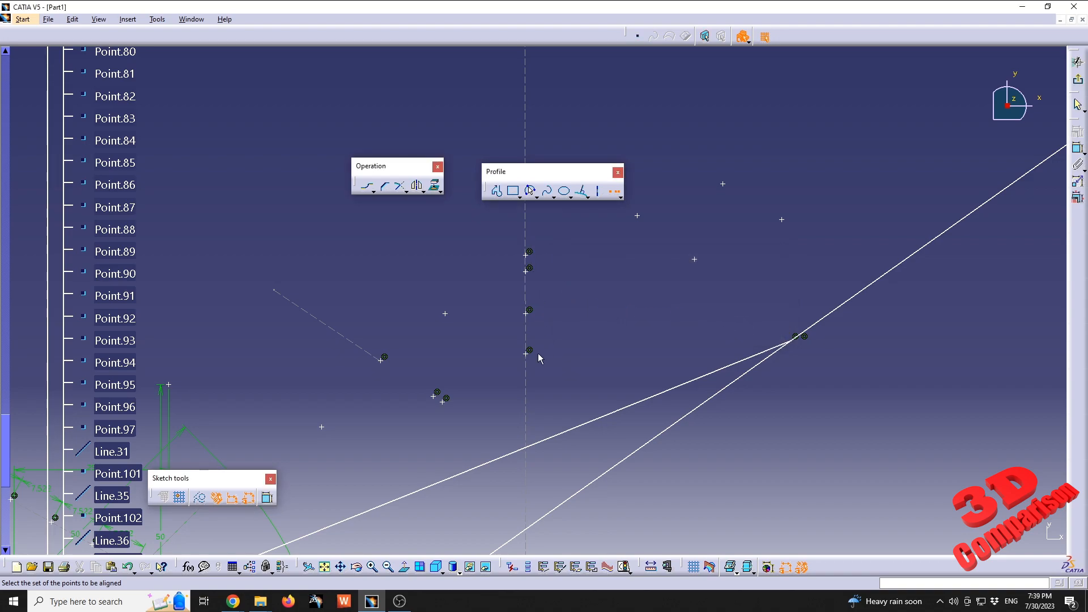
Step: Align the four upper-right points along a direction rising to the right, using the lowest one, Point.113, as the origin
click(614, 191)
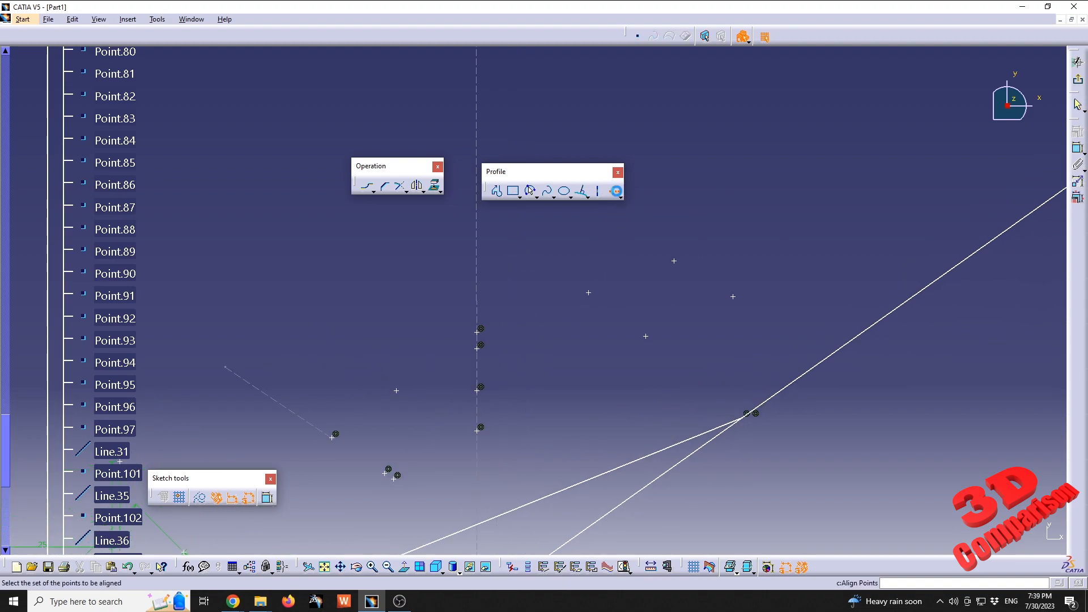
drag(566, 231, 765, 363)
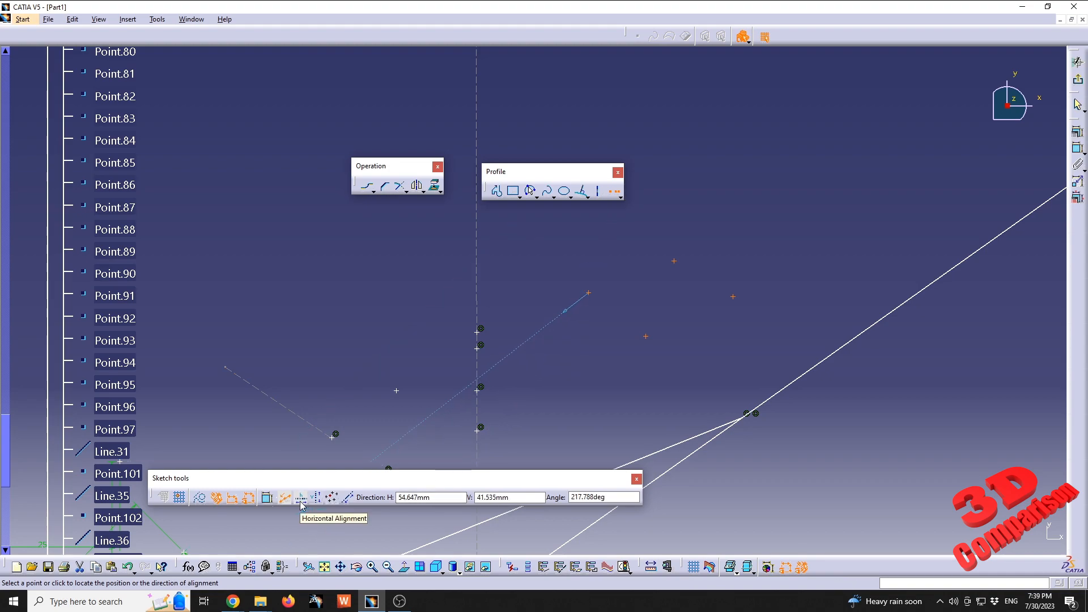
click(335, 504)
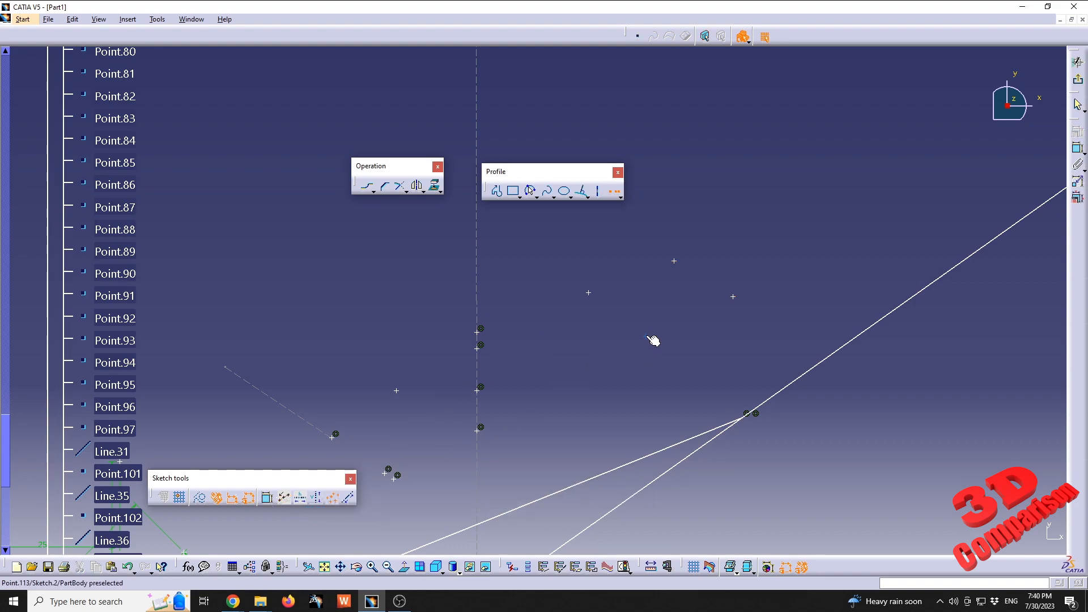
click(653, 340)
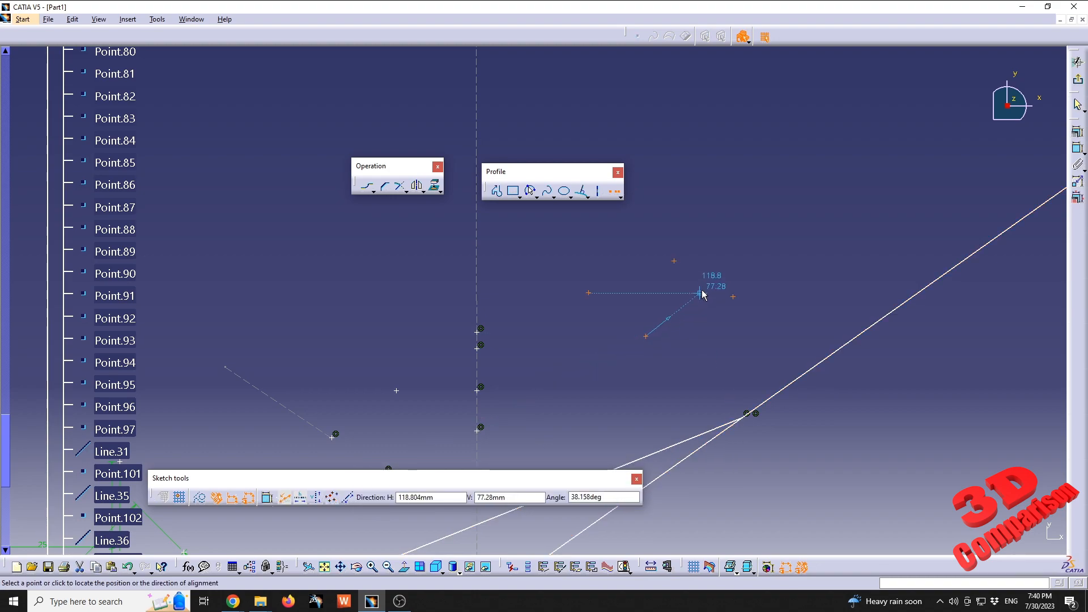
click(726, 248)
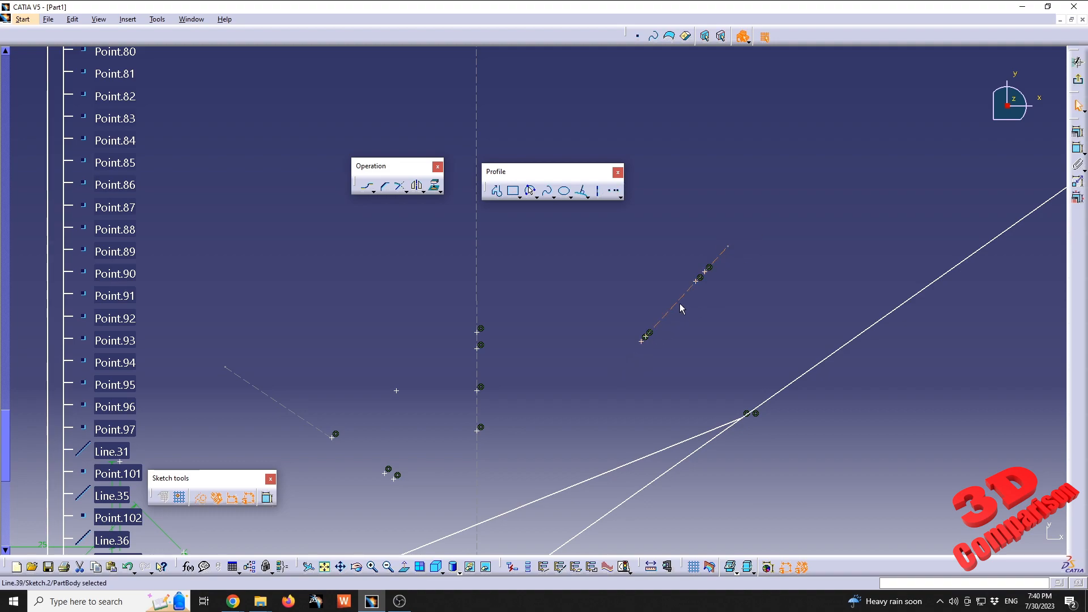
Step: Clear the selection and arrange the Profile and Operation toolbars one below the other above the geometry
click(650, 348)
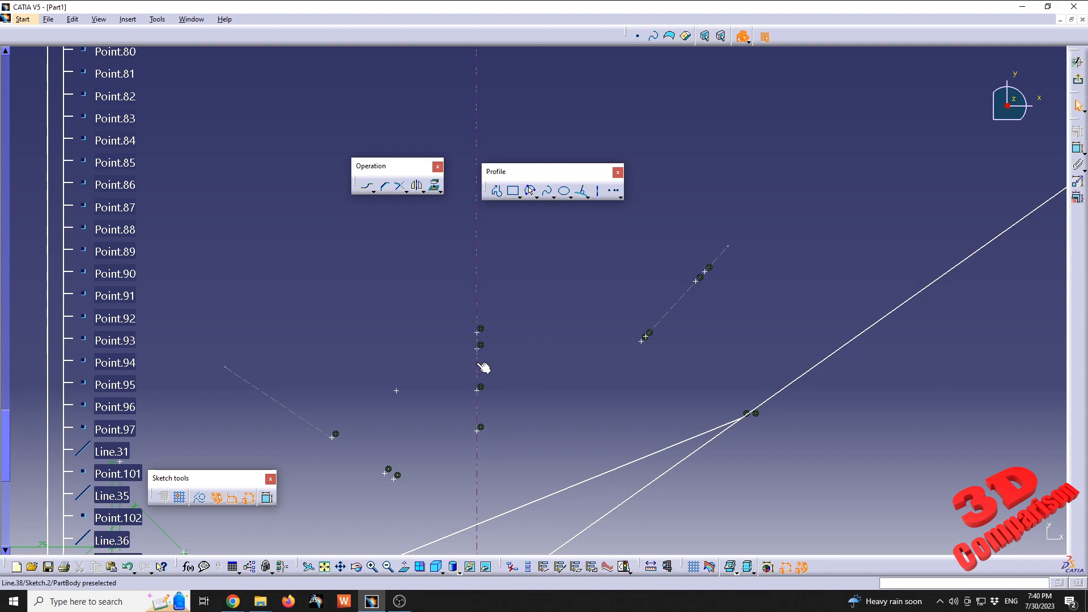
drag(530, 172, 602, 103)
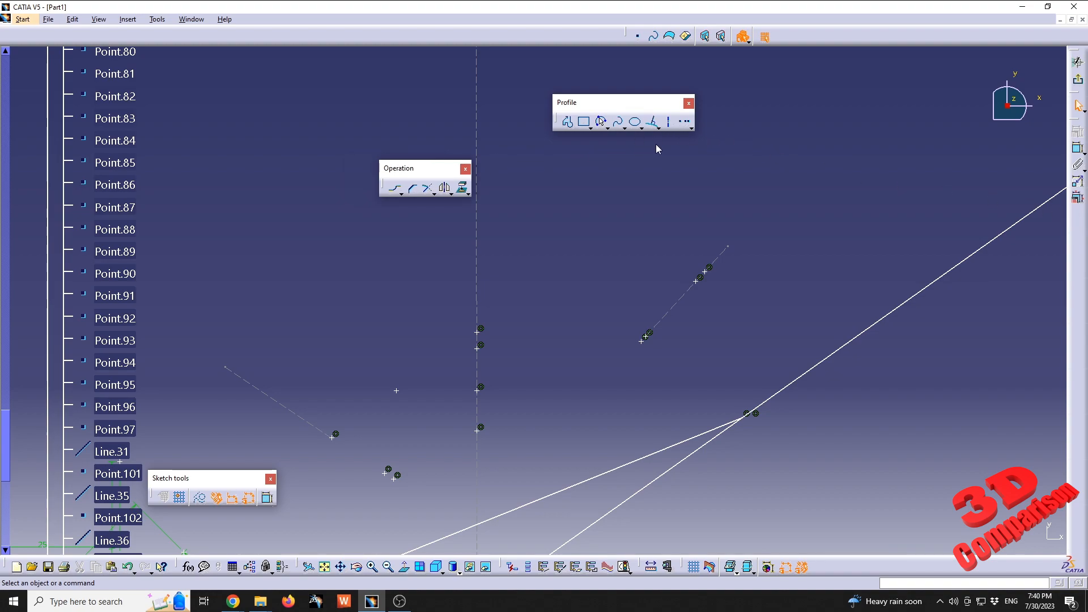
drag(656, 149, 657, 149)
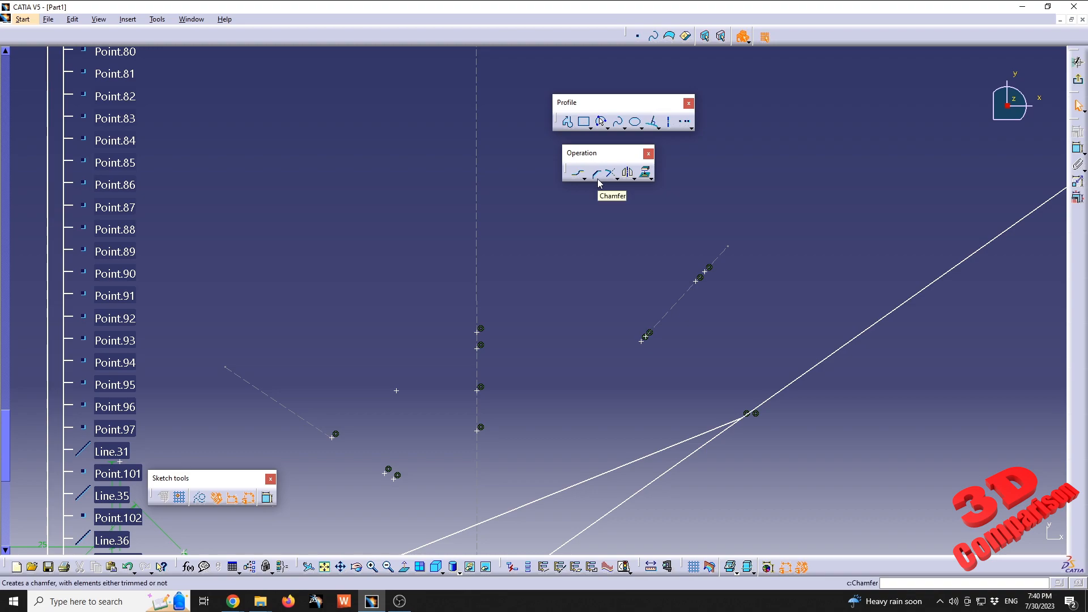
click(617, 178)
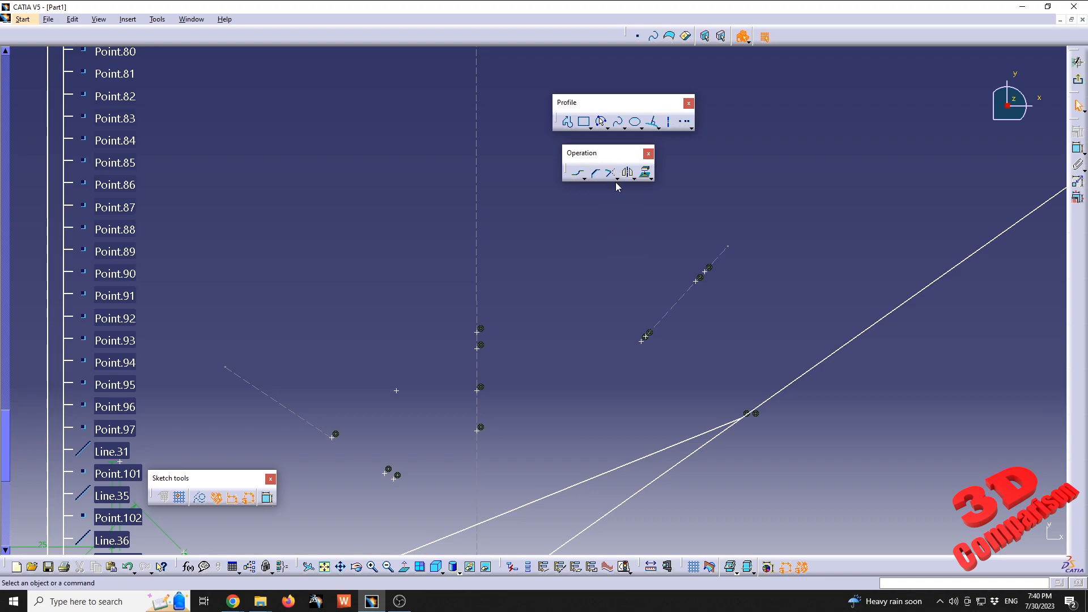
click(646, 177)
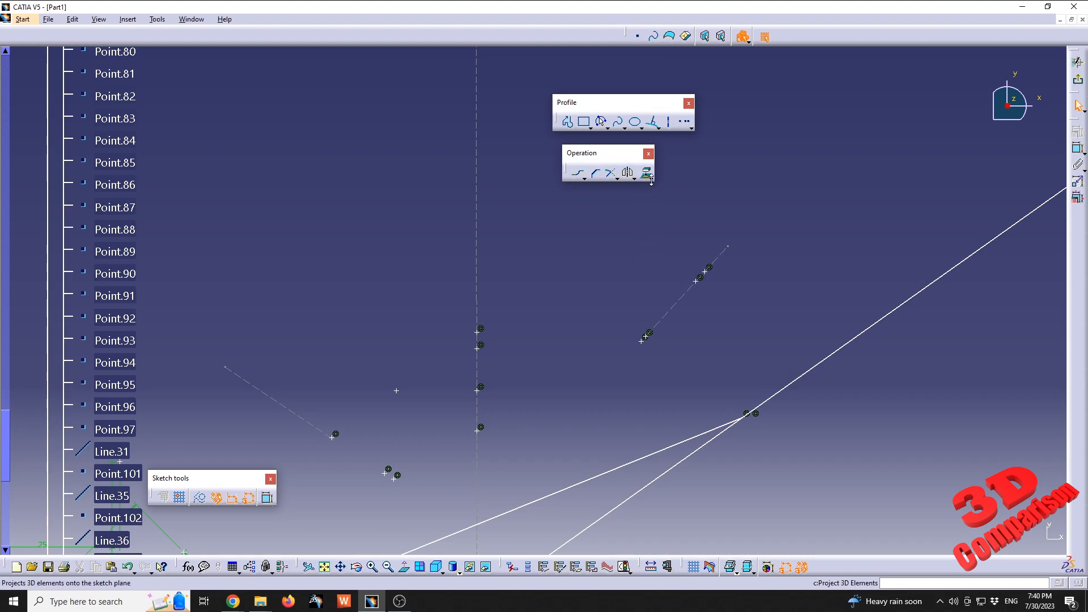
click(651, 181)
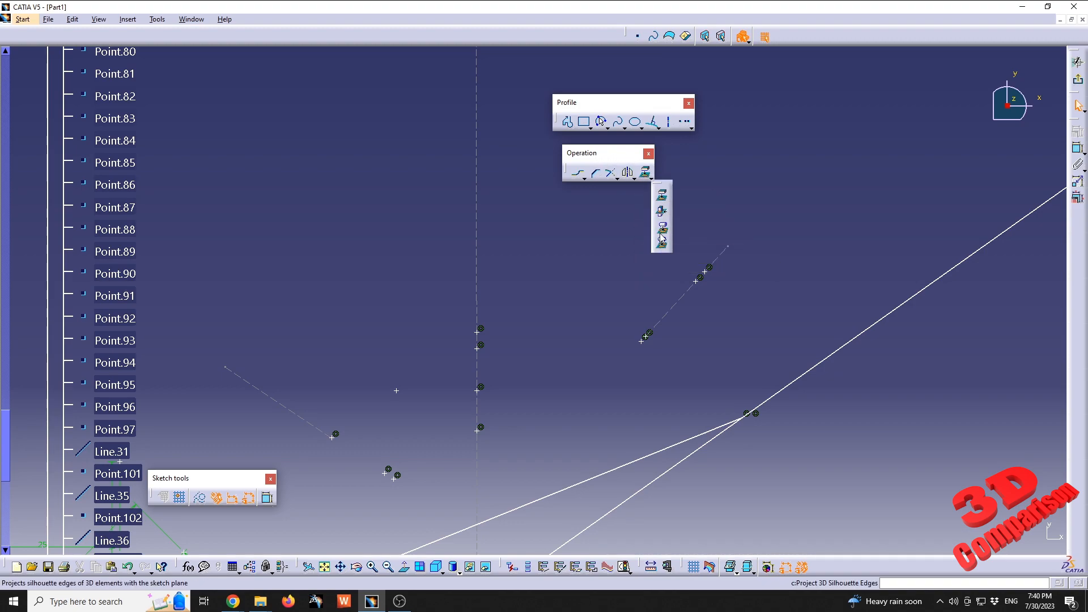